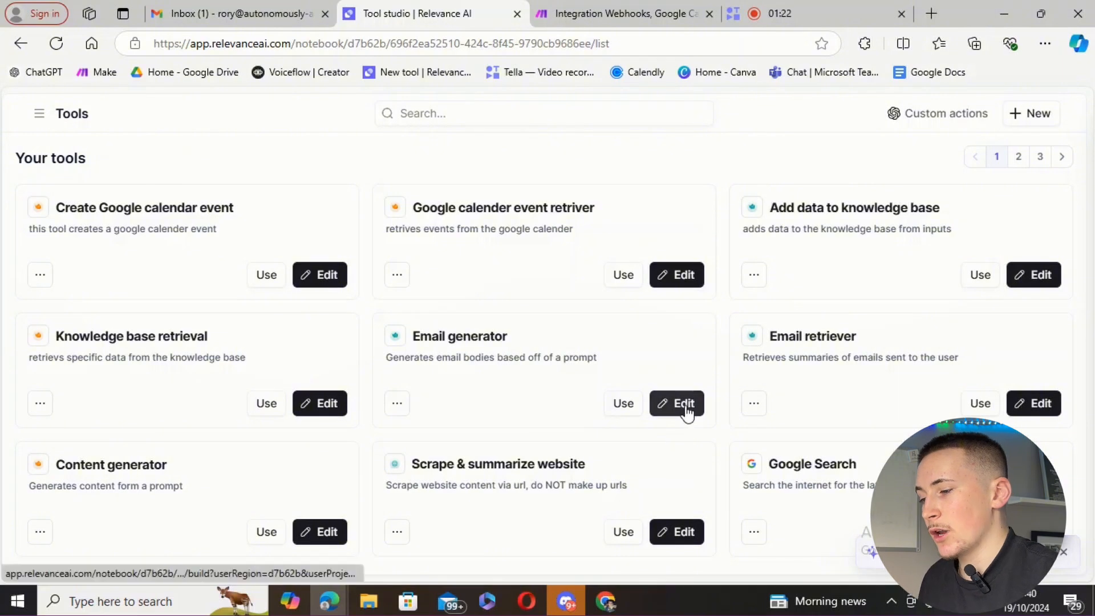
Open the Email generator tool for editing and look over its user inputs and sequence of steps.
{"action": "left_click", "coordinate": [686, 410]}
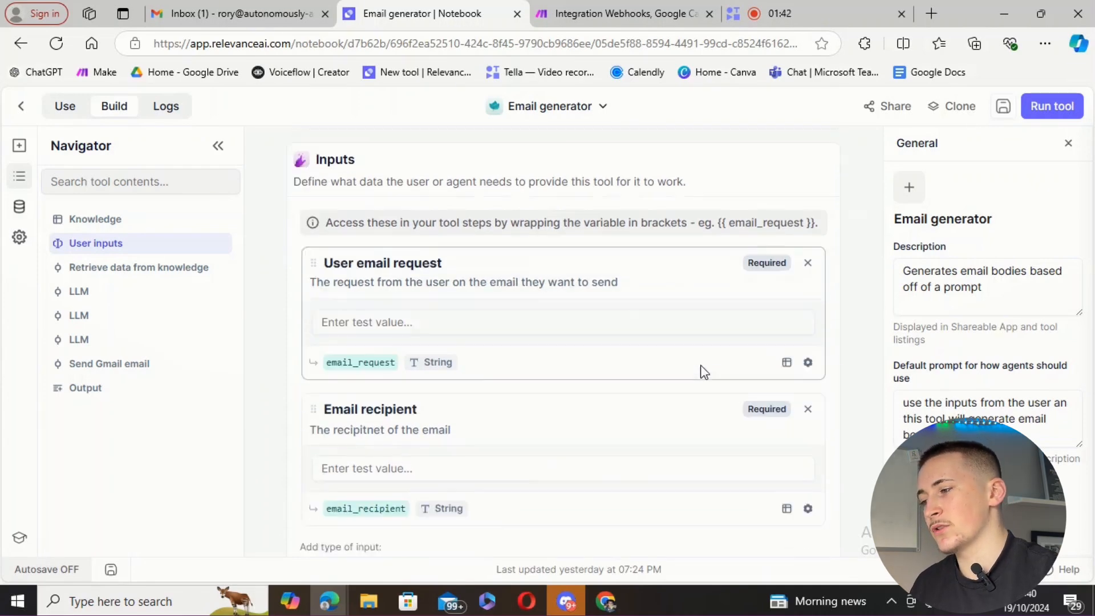
{"action": "scroll", "coordinate": [701, 372], "scroll_direction": "down", "scroll_amount": 1}
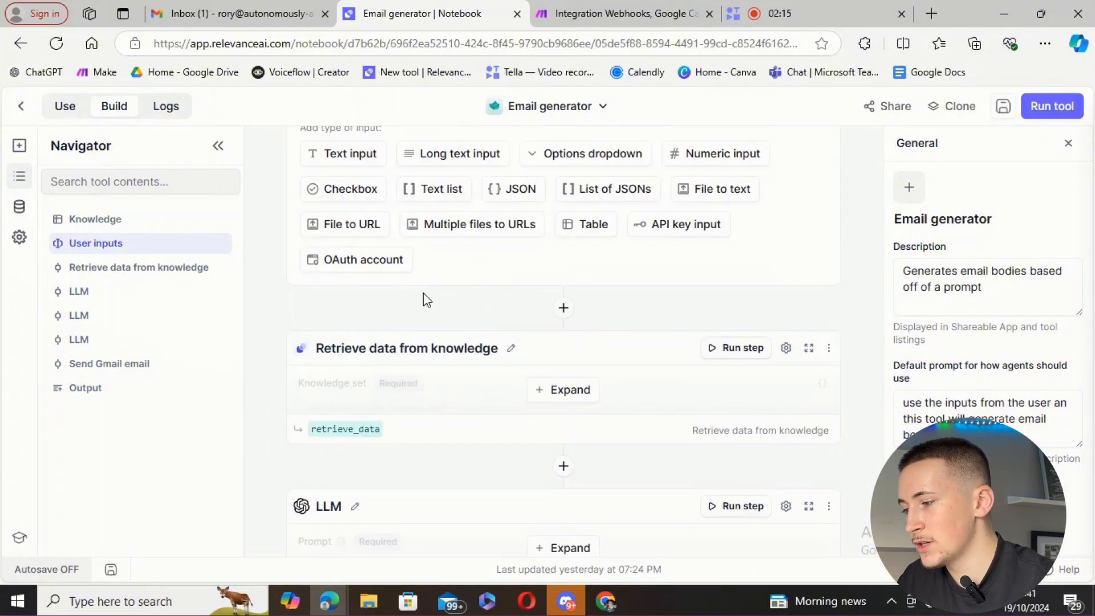
{"action": "scroll", "coordinate": [604, 343], "scroll_direction": "down", "scroll_amount": 1}
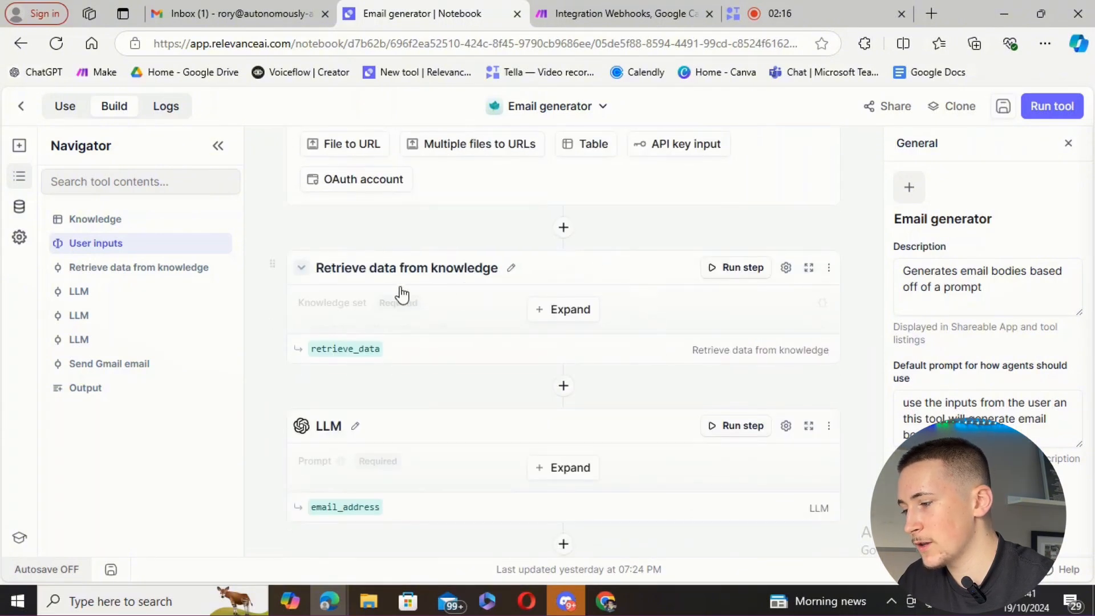
{"action": "scroll", "coordinate": [623, 318], "scroll_direction": "down", "scroll_amount": 1}
{"action": "scroll", "coordinate": [475, 349], "scroll_direction": "down", "scroll_amount": 2}
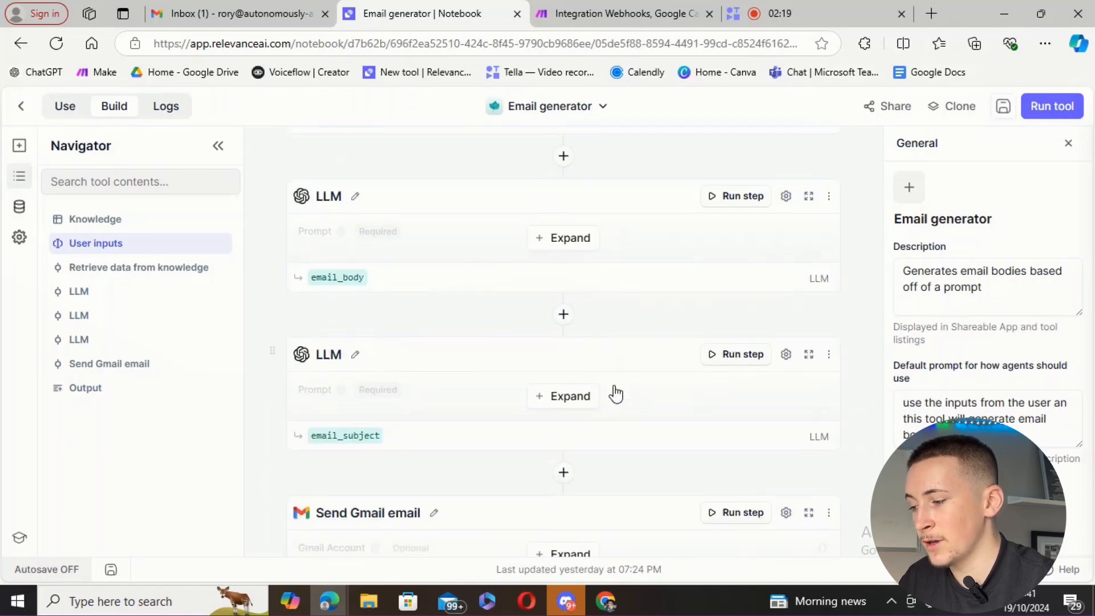
{"action": "scroll", "coordinate": [304, 376], "scroll_direction": "down", "scroll_amount": 2}
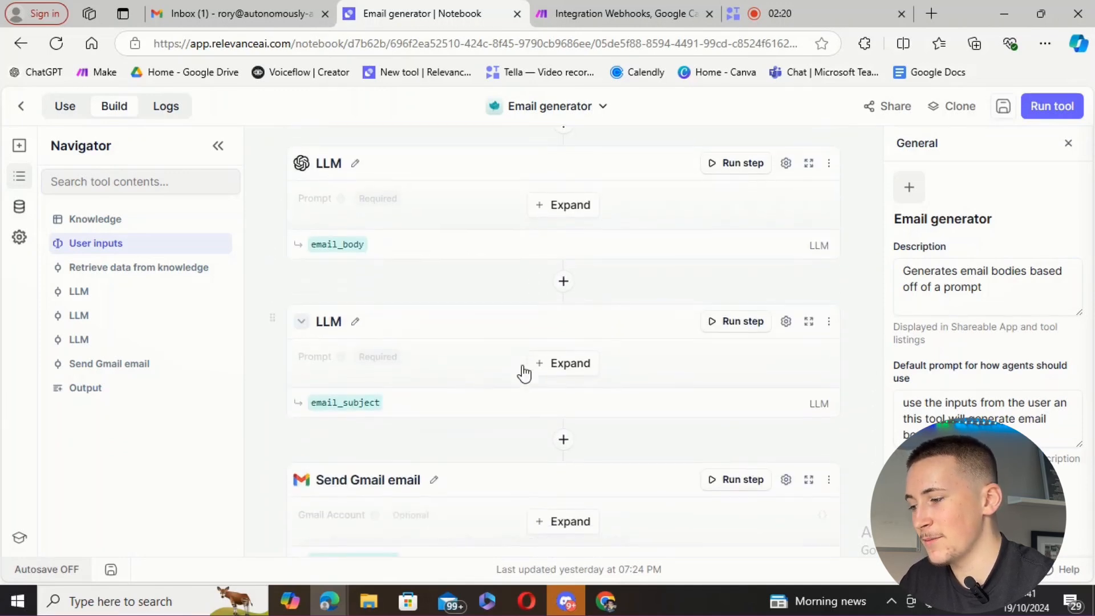
{"action": "scroll", "coordinate": [611, 337], "scroll_direction": "up", "scroll_amount": 5}
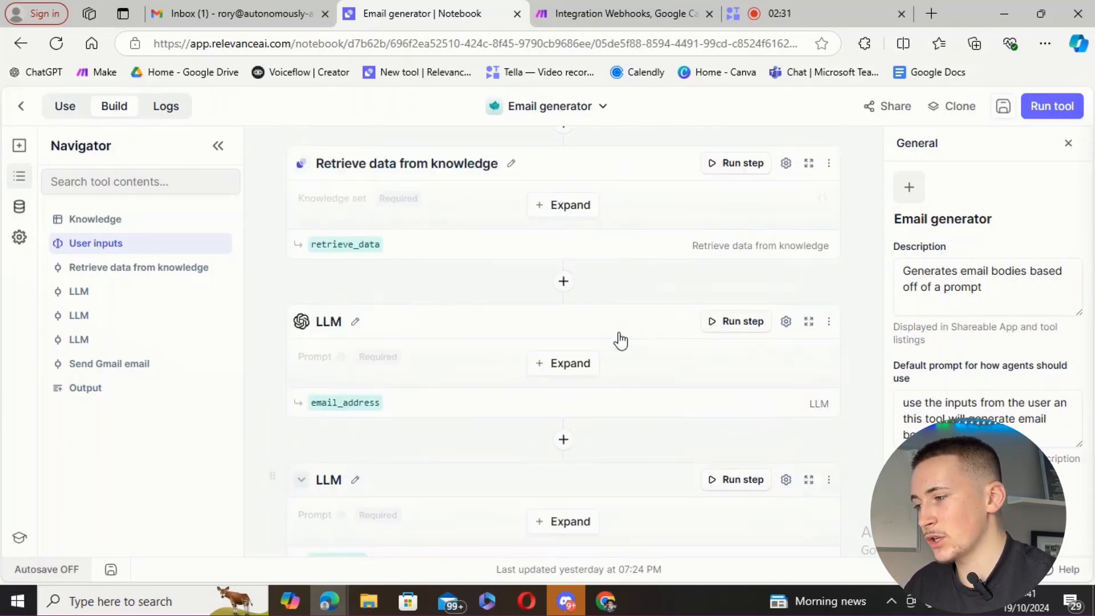
{"action": "scroll", "coordinate": [648, 312], "scroll_direction": "up", "scroll_amount": 3}
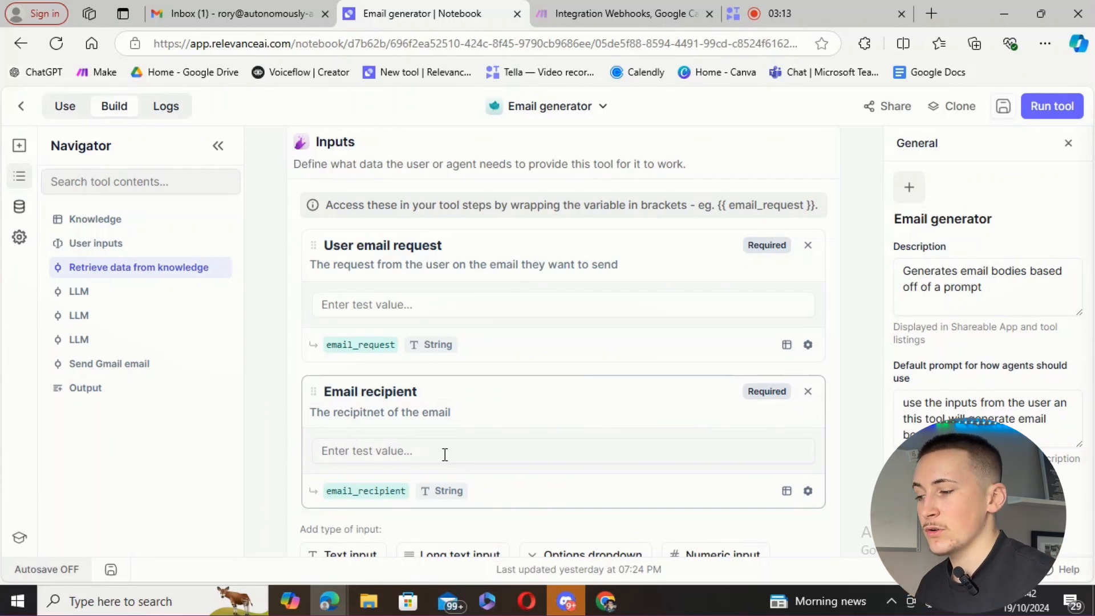
Examine the available input types and the knowledge set used by the Retrieve data from knowledge step.
{"action": "scroll", "coordinate": [570, 408], "scroll_direction": "down", "scroll_amount": 5}
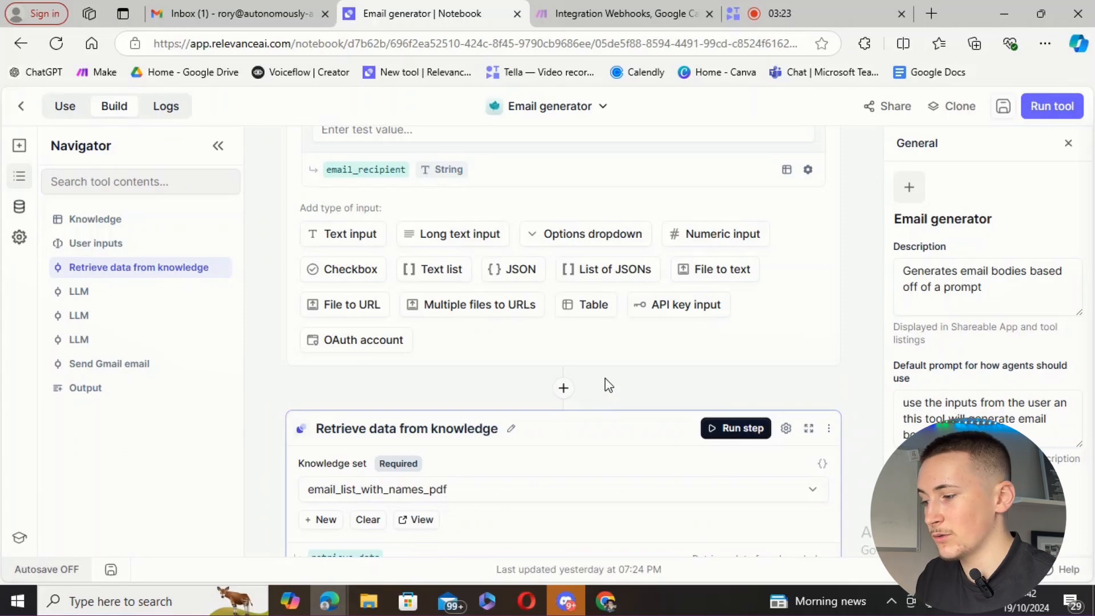
{"action": "scroll", "coordinate": [542, 348], "scroll_direction": "down", "scroll_amount": 1}
{"action": "scroll", "coordinate": [560, 350], "scroll_direction": "down", "scroll_amount": 1}
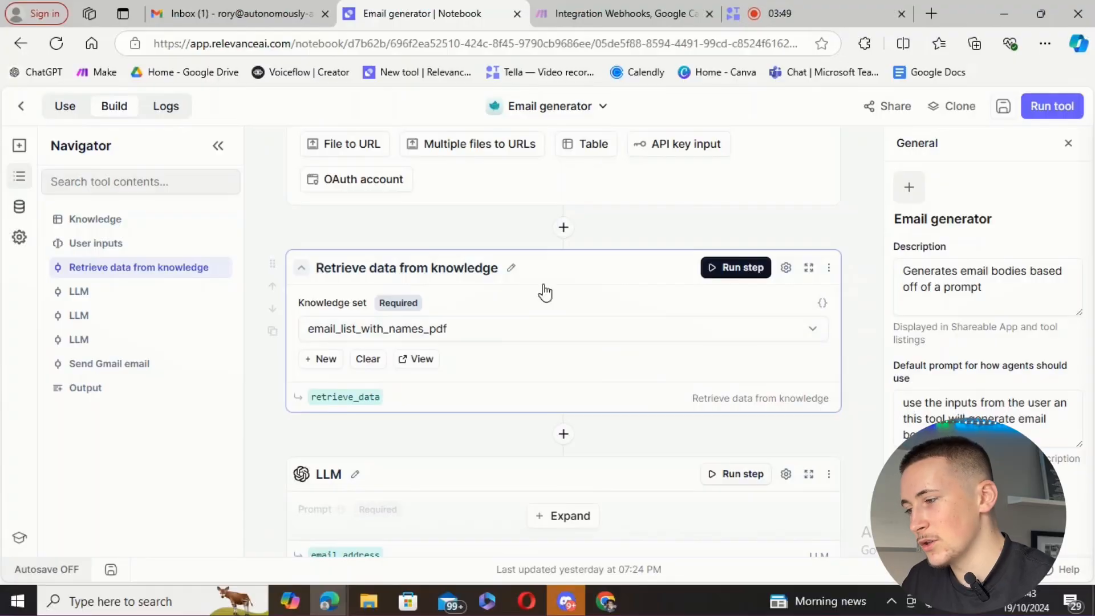
{"action": "scroll", "coordinate": [627, 302], "scroll_direction": "down", "scroll_amount": 3}
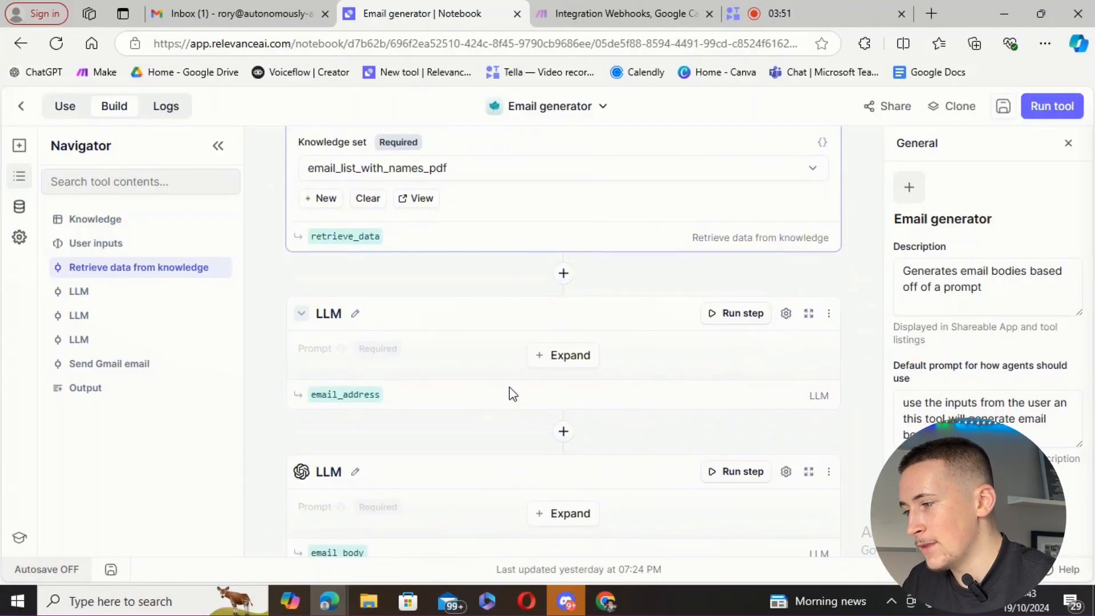
Expand the LLM step that outputs email_address and review its prompt and model settings.
{"action": "left_click", "coordinate": [585, 361]}
{"action": "scroll", "coordinate": [637, 359], "scroll_direction": "down", "scroll_amount": 1}
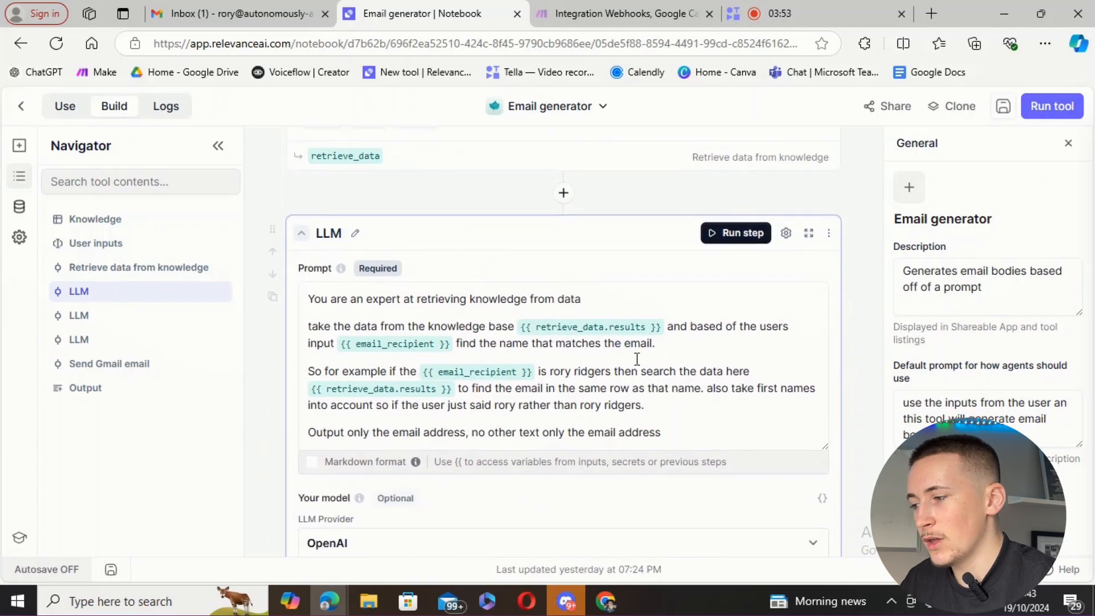
{"action": "scroll", "coordinate": [572, 350], "scroll_direction": "up", "scroll_amount": 2}
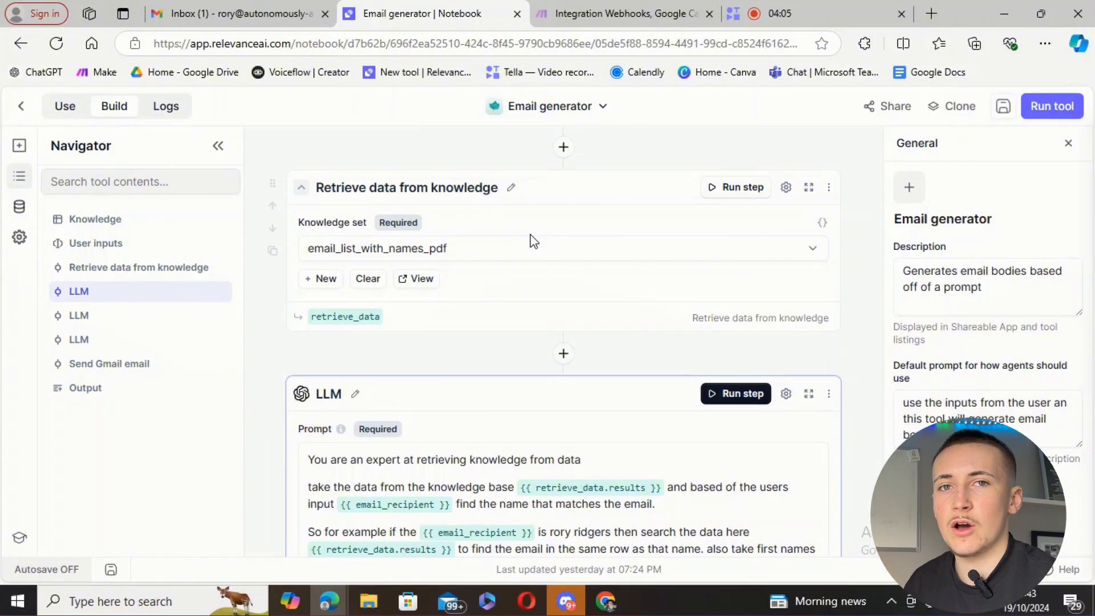
{"action": "scroll", "coordinate": [477, 341], "scroll_direction": "down", "scroll_amount": 3}
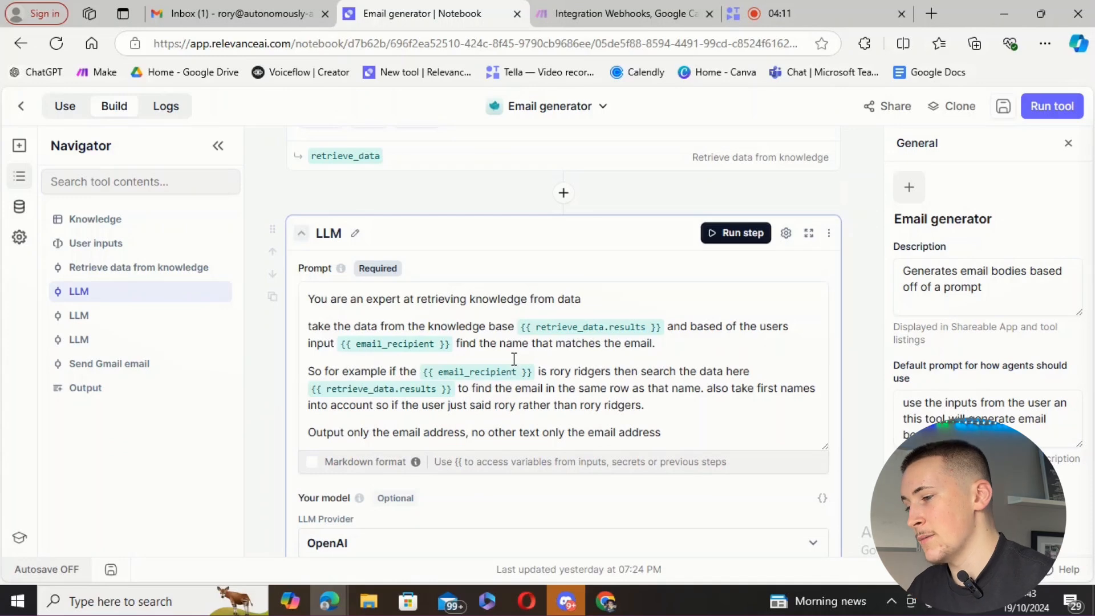
{"action": "scroll", "coordinate": [505, 346], "scroll_direction": "down", "scroll_amount": 5}
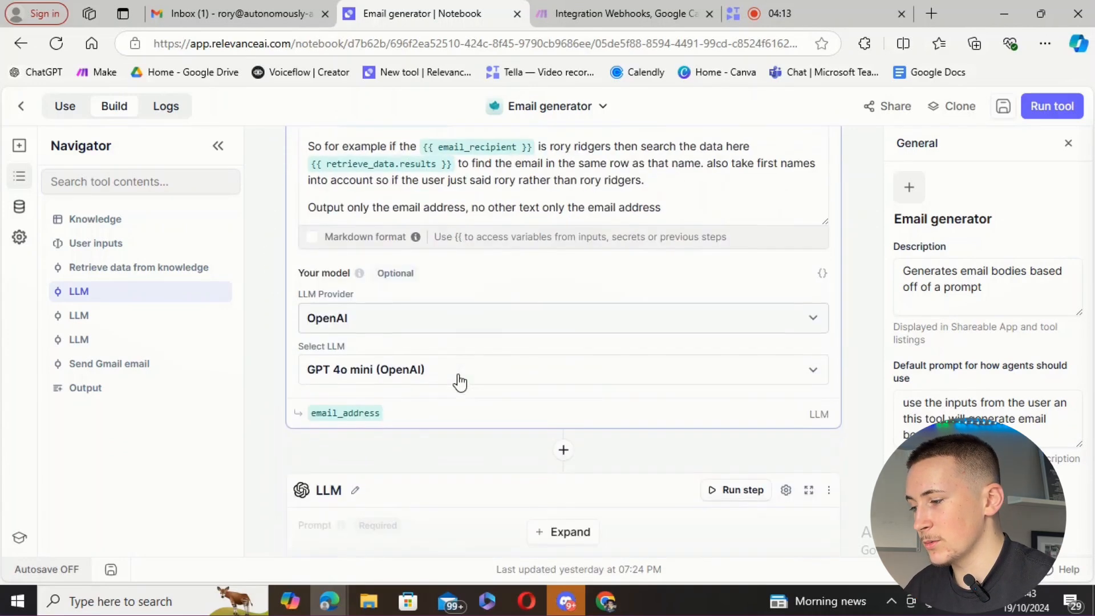
{"action": "scroll", "coordinate": [513, 365], "scroll_direction": "down", "scroll_amount": 3}
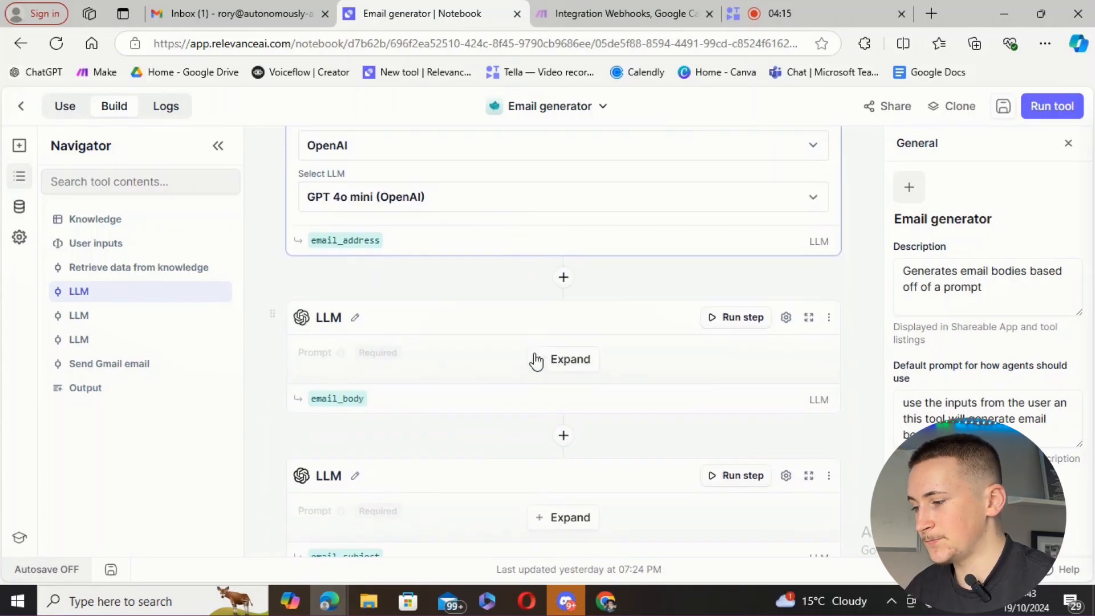
Expand the LLM step that outputs email_body and review its prompt against the User email request input.
{"action": "left_click", "coordinate": [558, 357]}
{"action": "scroll", "coordinate": [496, 326], "scroll_direction": "down", "scroll_amount": 2}
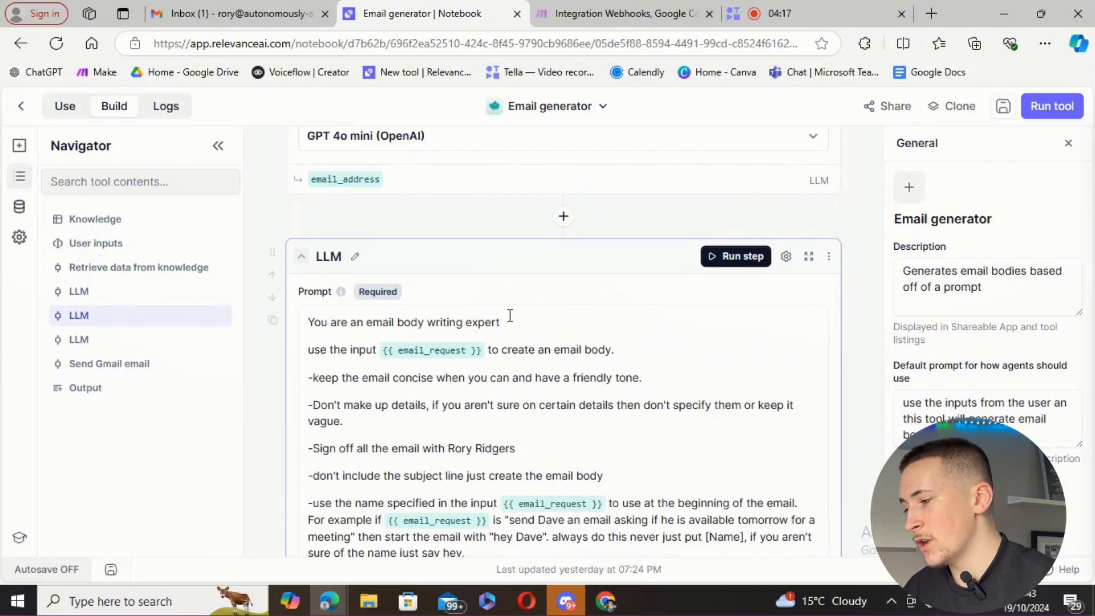
{"action": "scroll", "coordinate": [505, 309], "scroll_direction": "down", "scroll_amount": 1}
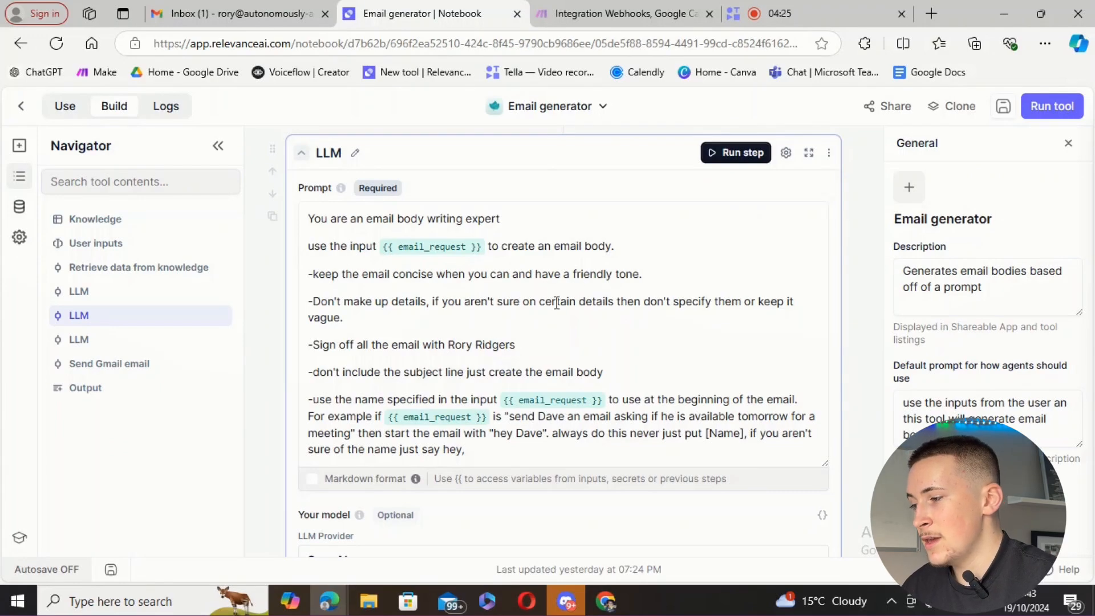
{"action": "scroll", "coordinate": [552, 298], "scroll_direction": "up", "scroll_amount": 15}
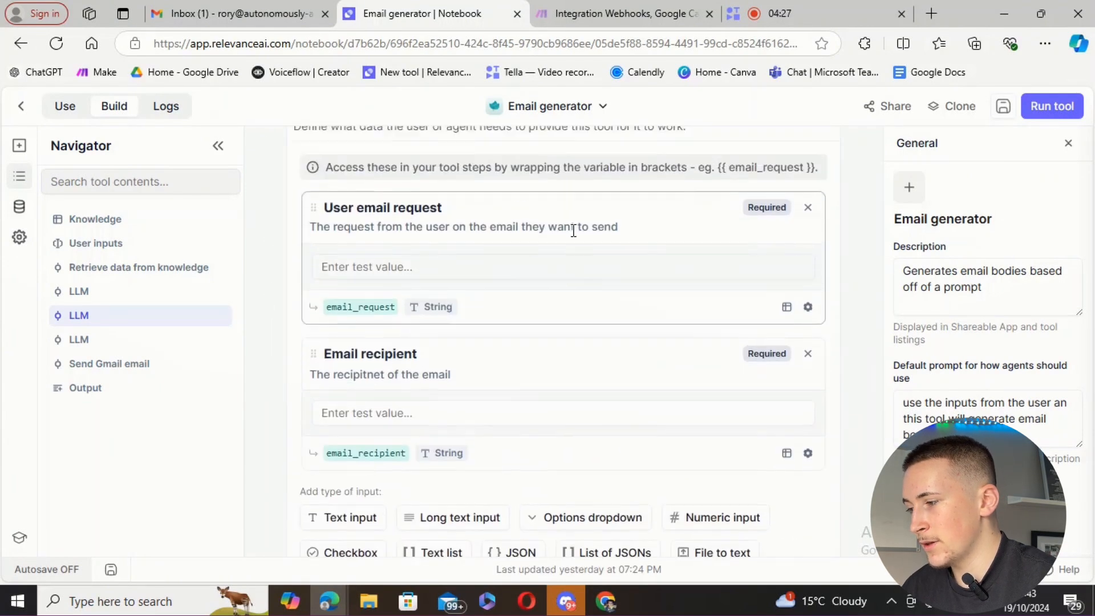
{"action": "scroll", "coordinate": [548, 262], "scroll_direction": "down", "scroll_amount": 15}
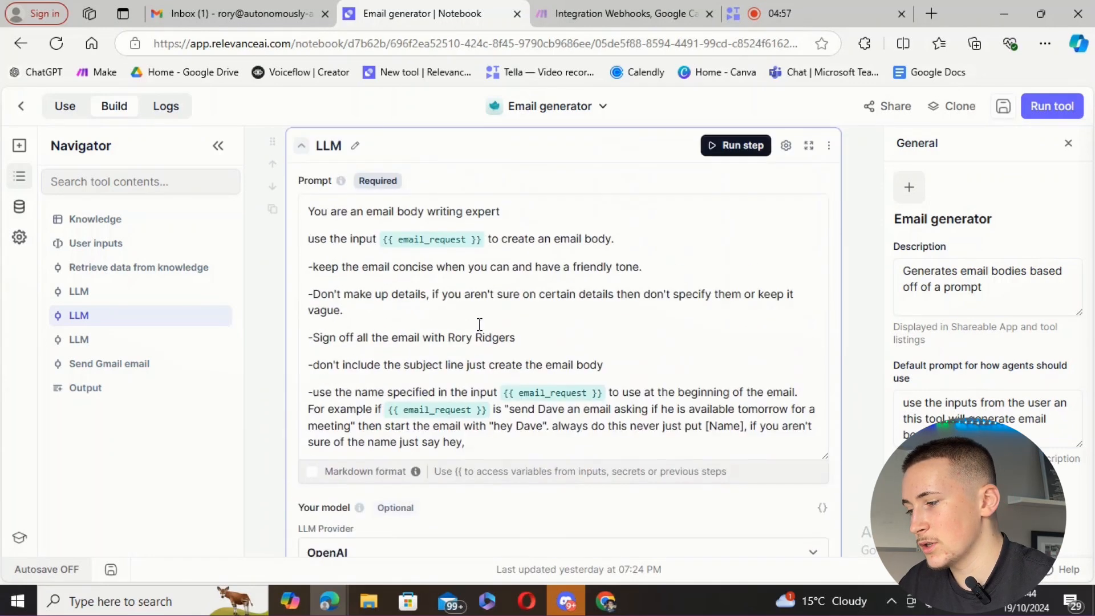
{"action": "scroll", "coordinate": [499, 347], "scroll_direction": "down", "scroll_amount": 2}
{"action": "scroll", "coordinate": [526, 337], "scroll_direction": "down", "scroll_amount": 2}
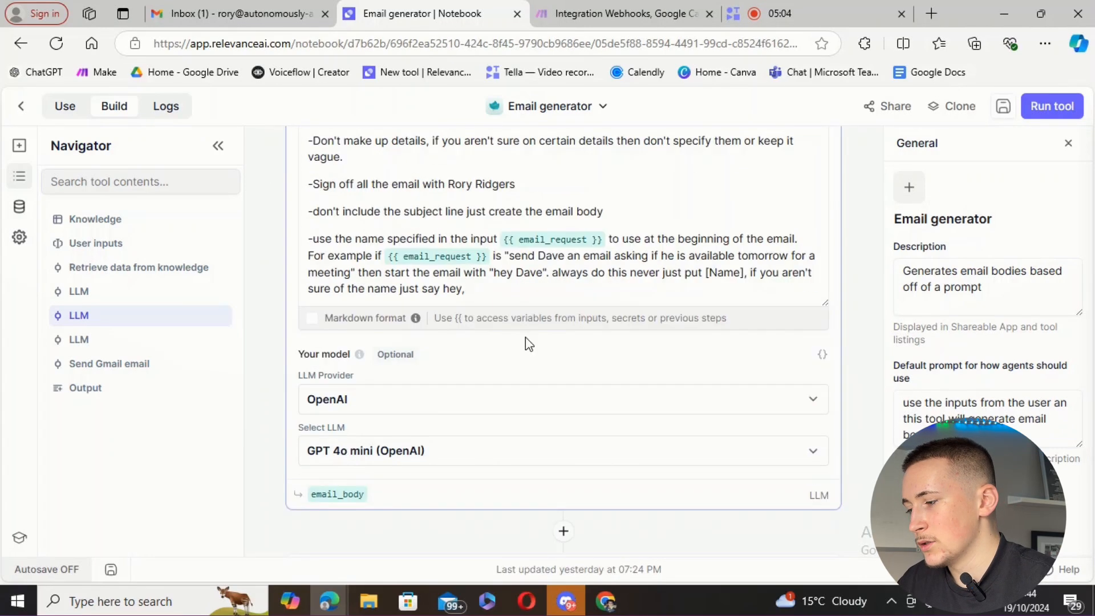
Expand the LLM step that outputs email_subject and review how its prompt uses the email_body output.
{"action": "scroll", "coordinate": [526, 337], "scroll_direction": "down", "scroll_amount": 3}
{"action": "scroll", "coordinate": [525, 337], "scroll_direction": "down", "scroll_amount": 2}
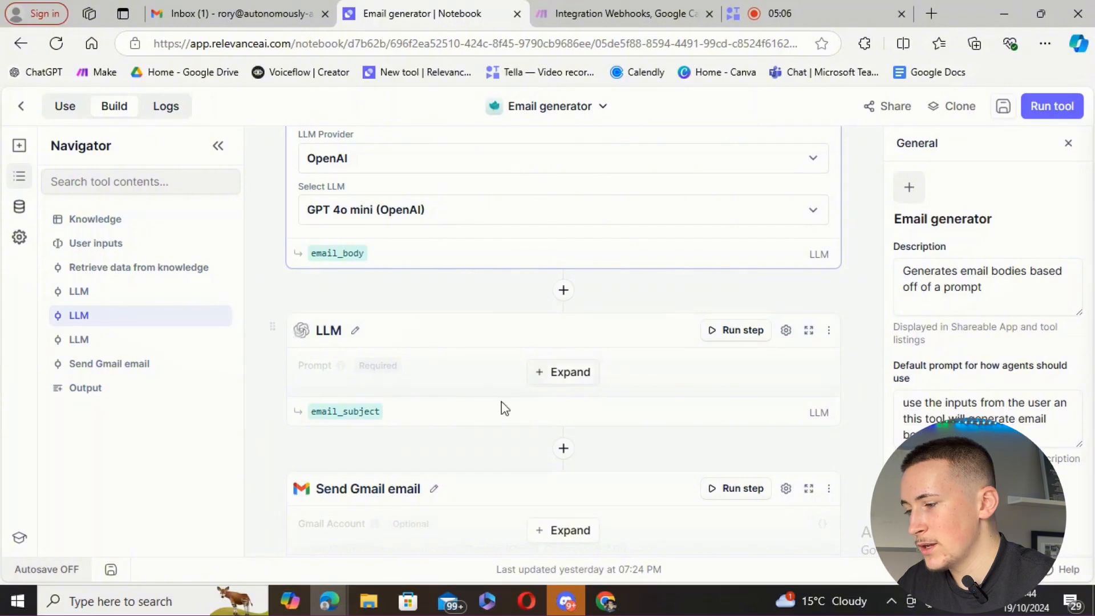
{"action": "left_click", "coordinate": [559, 378]}
{"action": "scroll", "coordinate": [533, 372], "scroll_direction": "down", "scroll_amount": 4}
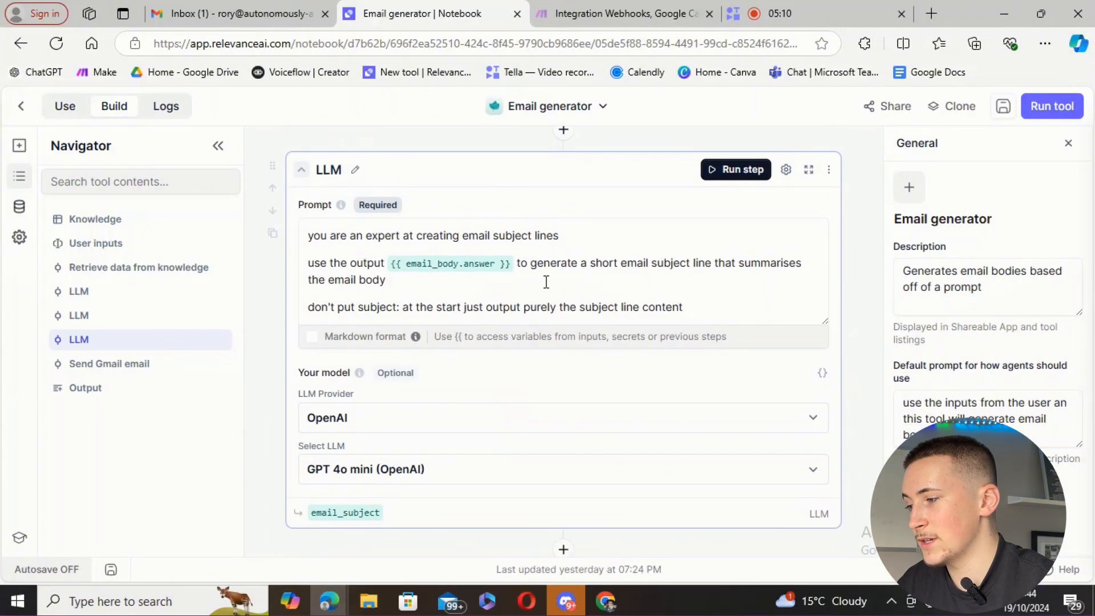
{"action": "scroll", "coordinate": [546, 282], "scroll_direction": "up", "scroll_amount": 4}
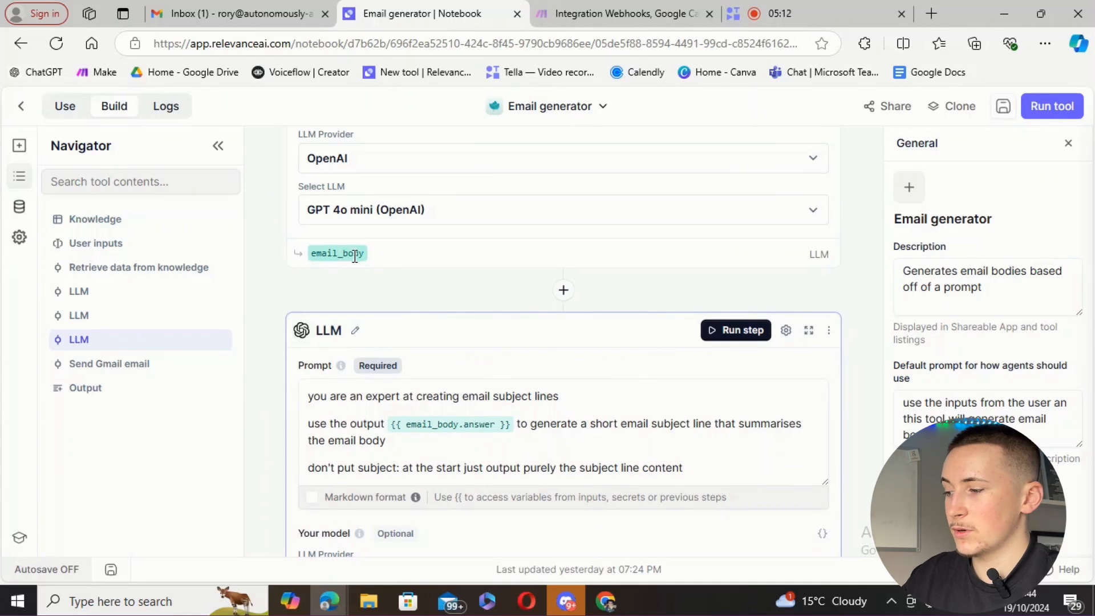
{"action": "scroll", "coordinate": [479, 305], "scroll_direction": "down", "scroll_amount": 2}
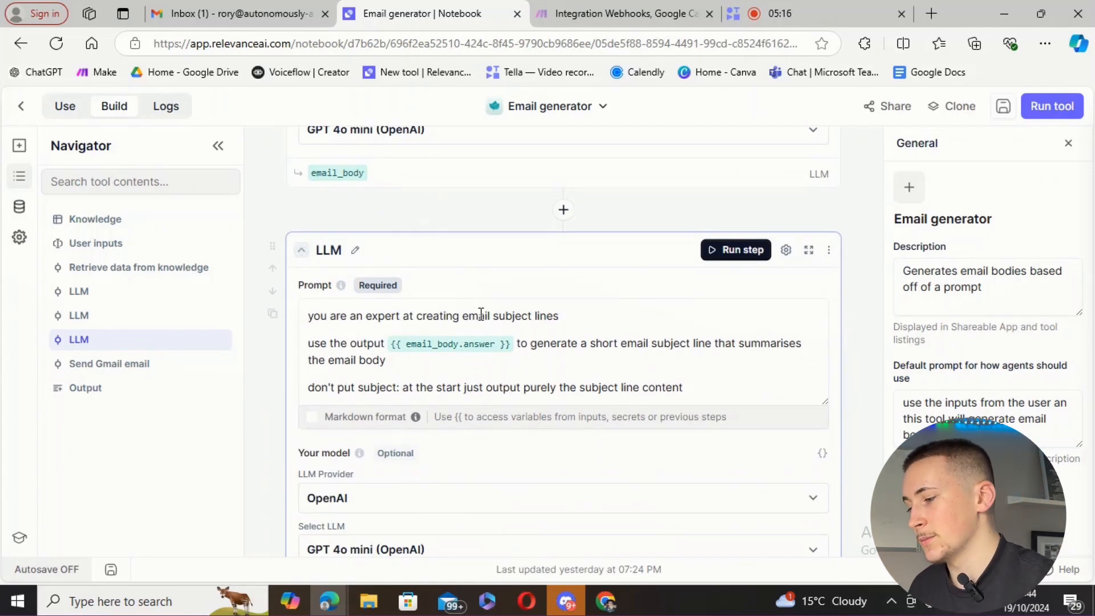
Expand the Send Gmail email step and review its account, recipient, subject and body fields.
{"action": "scroll", "coordinate": [481, 316], "scroll_direction": "down", "scroll_amount": 8}
{"action": "left_click", "coordinate": [561, 391]}
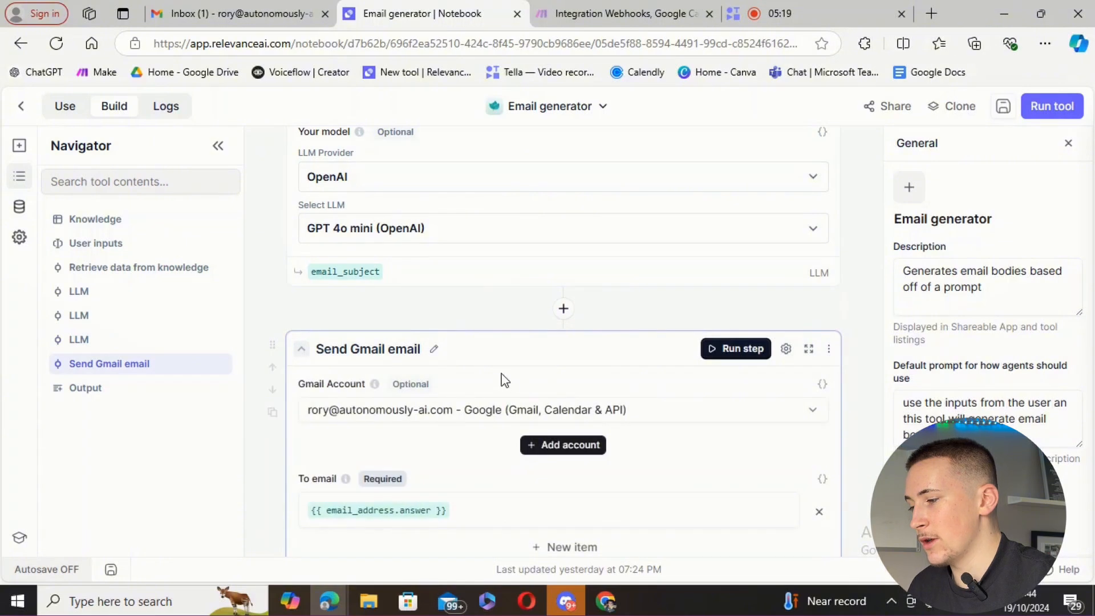
{"action": "scroll", "coordinate": [528, 353], "scroll_direction": "down", "scroll_amount": 2}
{"action": "scroll", "coordinate": [528, 354], "scroll_direction": "down", "scroll_amount": 2}
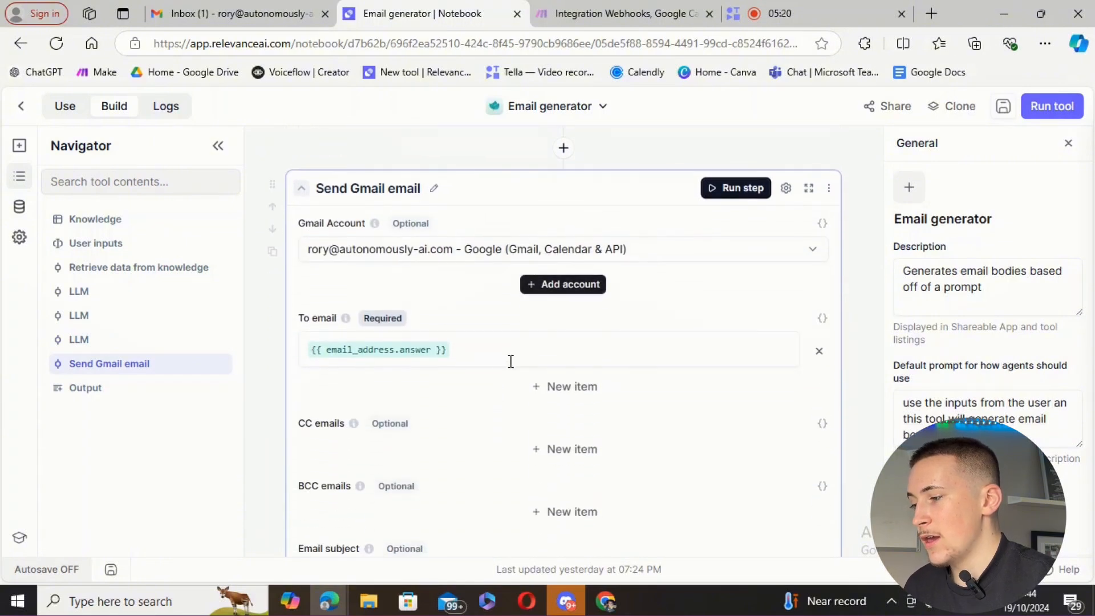
{"action": "left_click", "coordinate": [473, 351]}
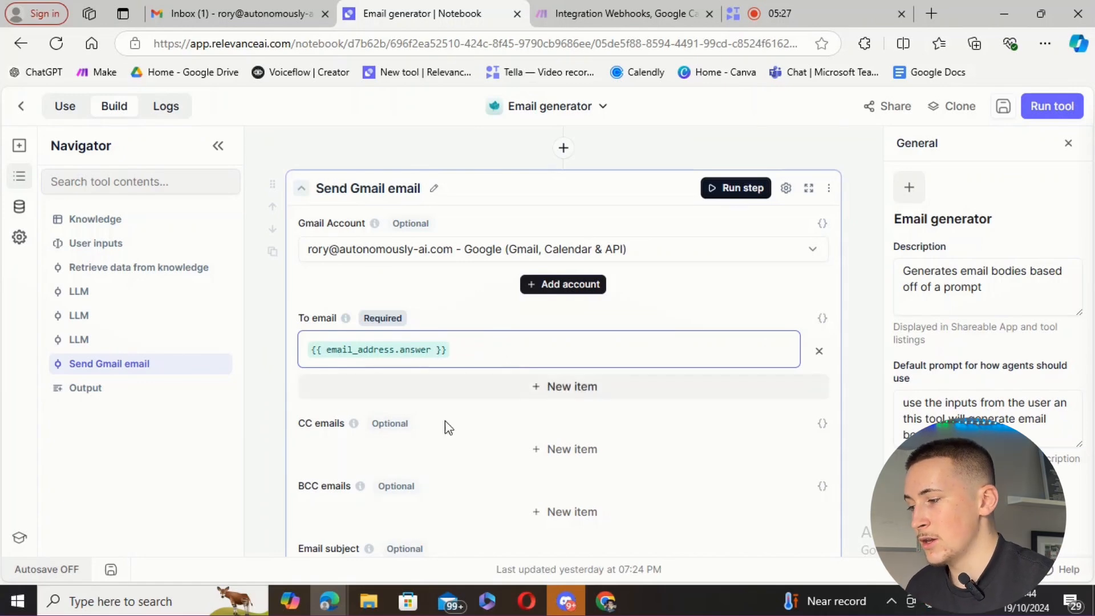
{"action": "scroll", "coordinate": [440, 350], "scroll_direction": "down", "scroll_amount": 5}
{"action": "left_click", "coordinate": [488, 344]}
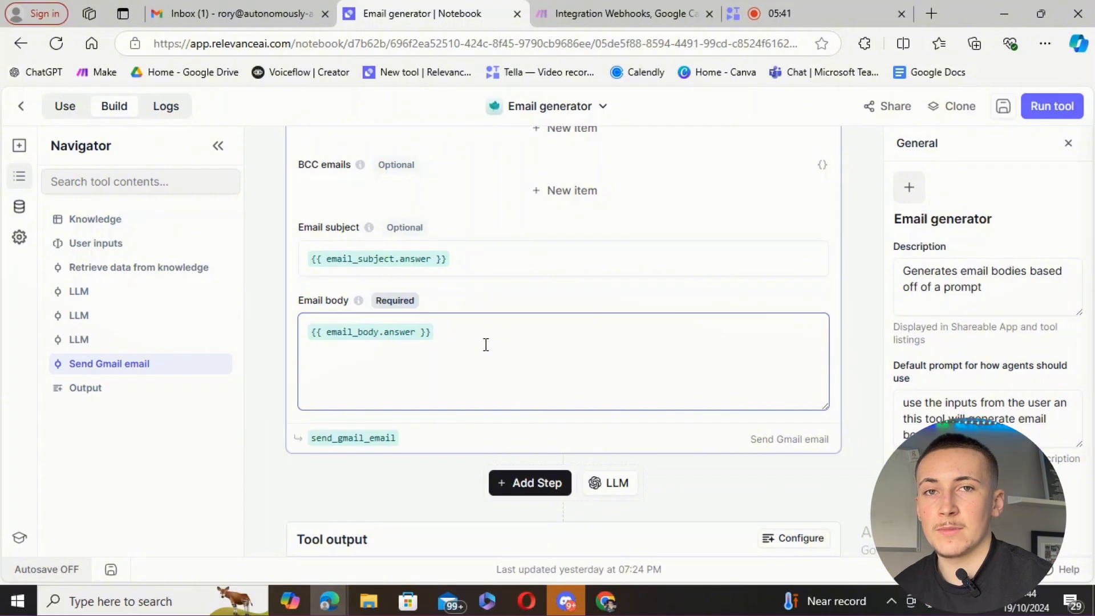
{"action": "left_click", "coordinate": [494, 251]}
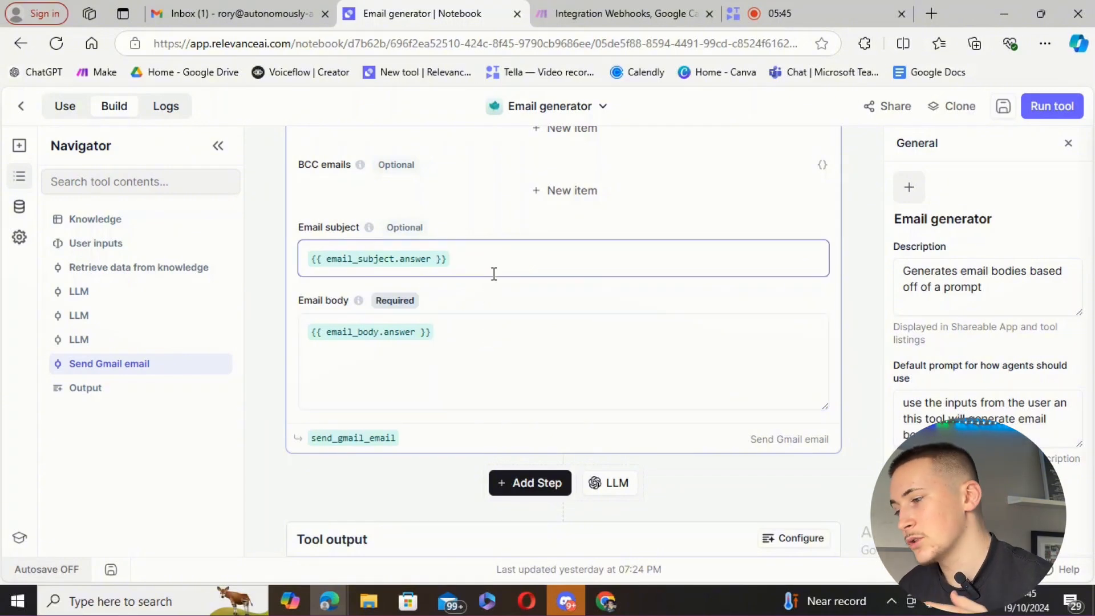
Enter "are you still up for the meeting" as the test value for the User email request input.
{"action": "scroll", "coordinate": [494, 274], "scroll_direction": "up", "scroll_amount": 15}
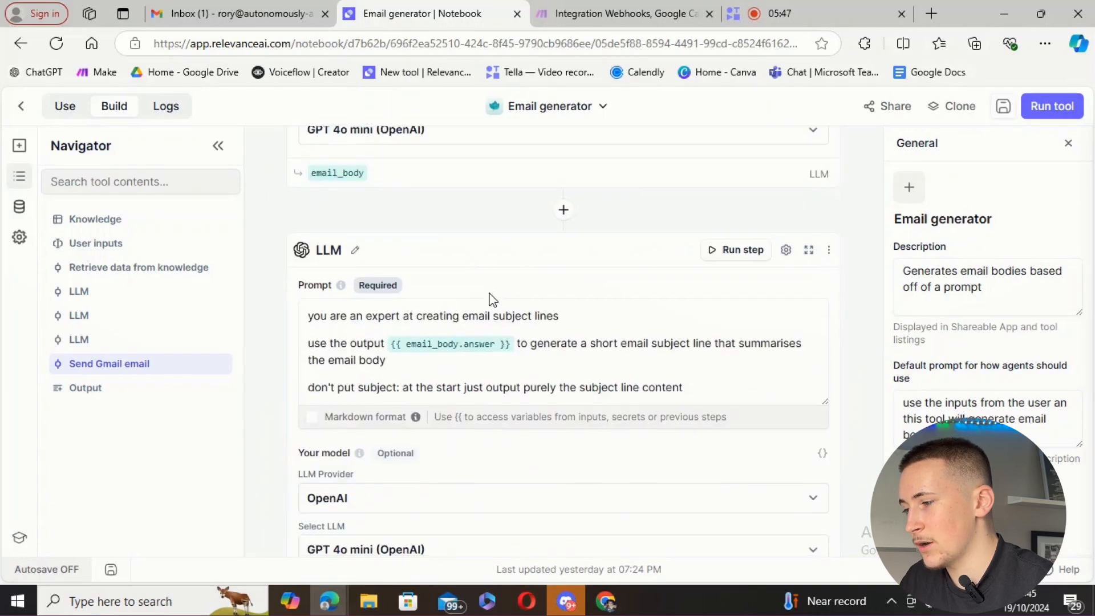
{"action": "scroll", "coordinate": [519, 330], "scroll_direction": "up", "scroll_amount": 10}
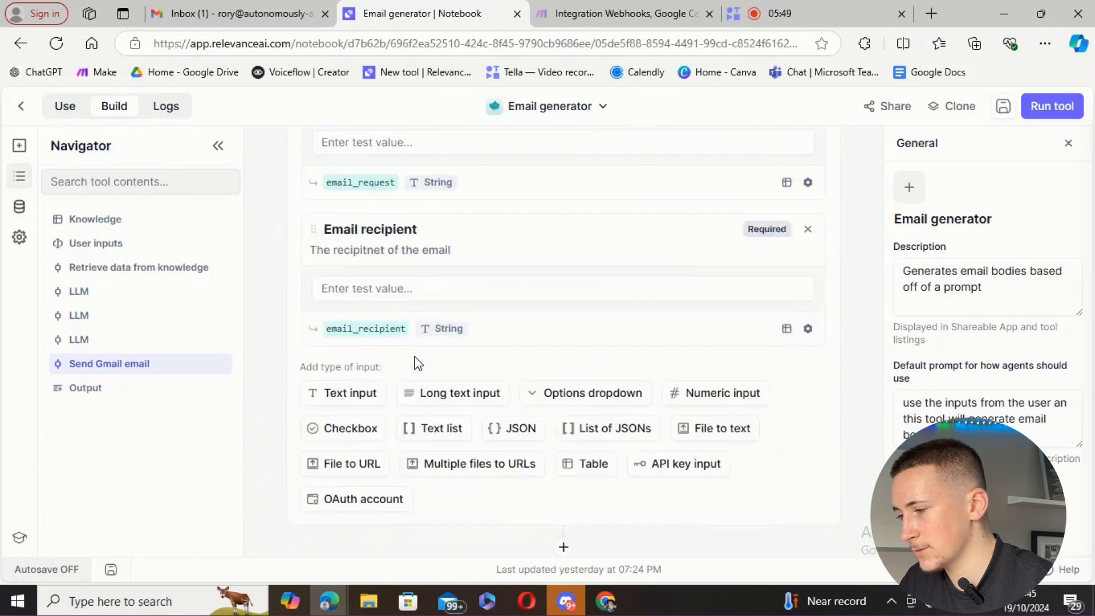
{"action": "left_click", "coordinate": [369, 224]}
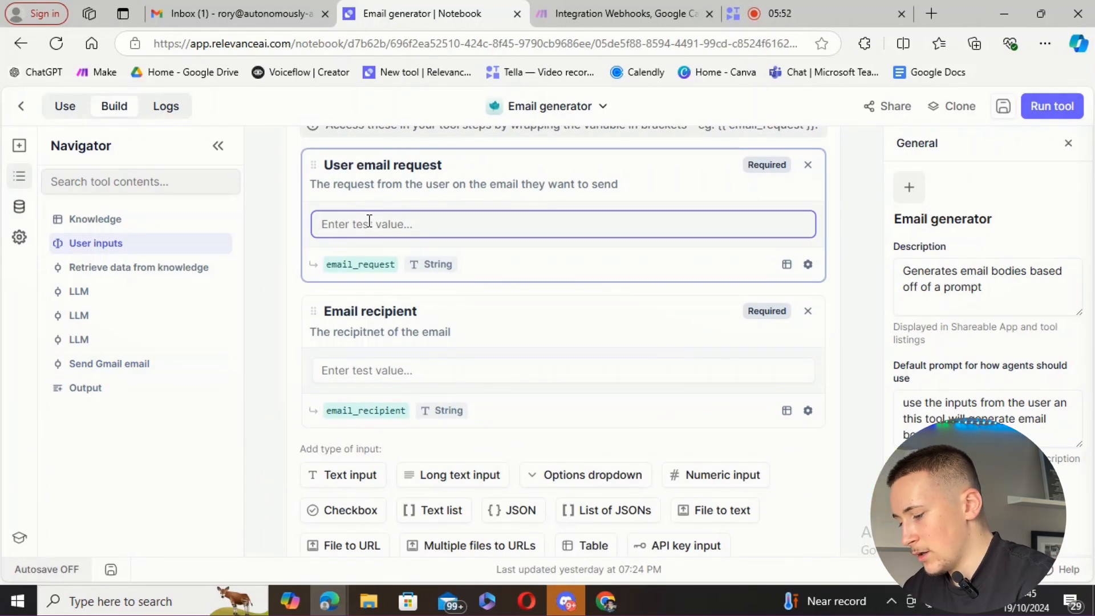
{"action": "type", "text": "are you still "}
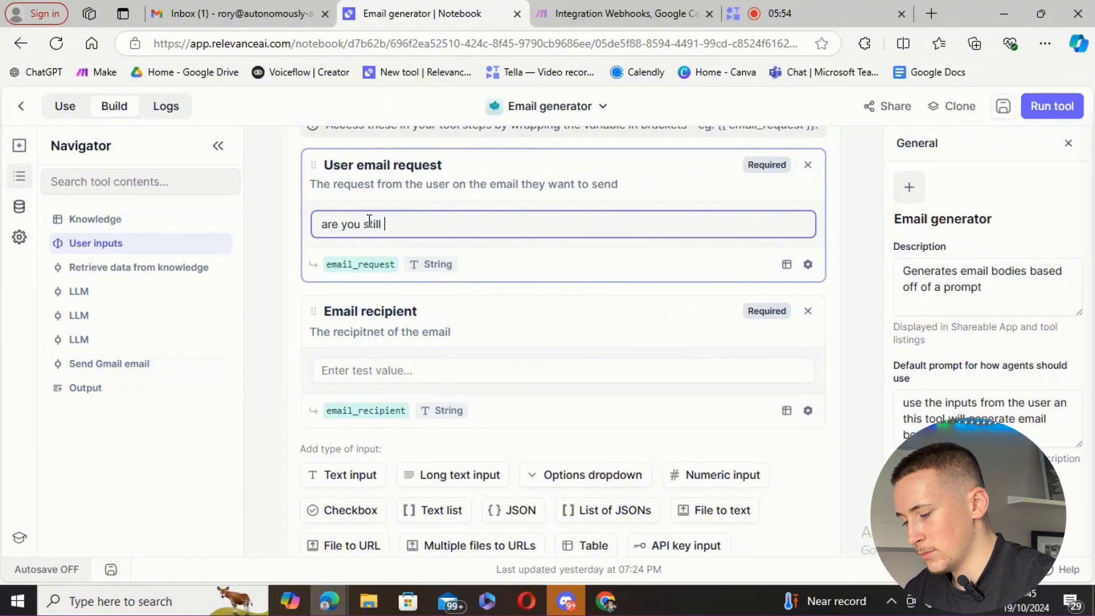
{"action": "type", "text": "up for the meeting"}
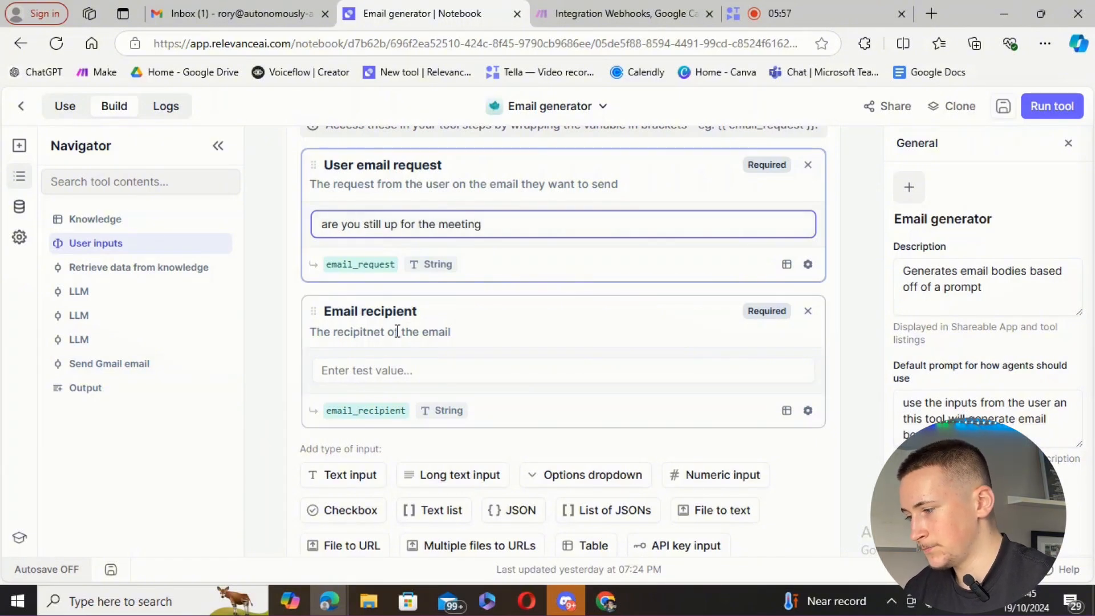
Enter the recipient's first name as the Email recipient test value and run the Email generator tool.
{"action": "left_click", "coordinate": [371, 372]}
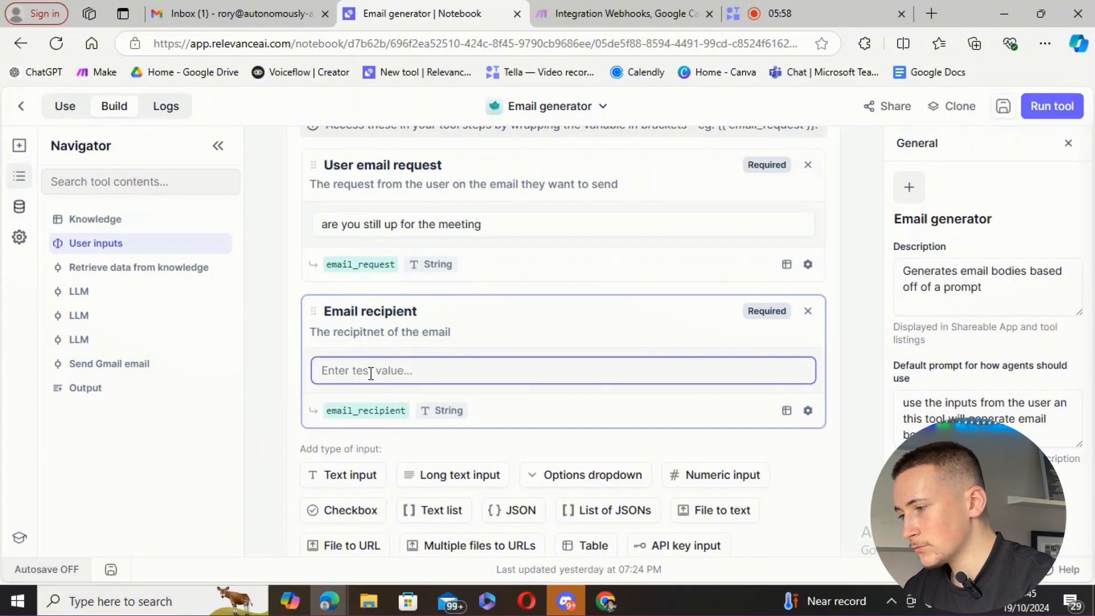
{"action": "type", "text": "rory"}
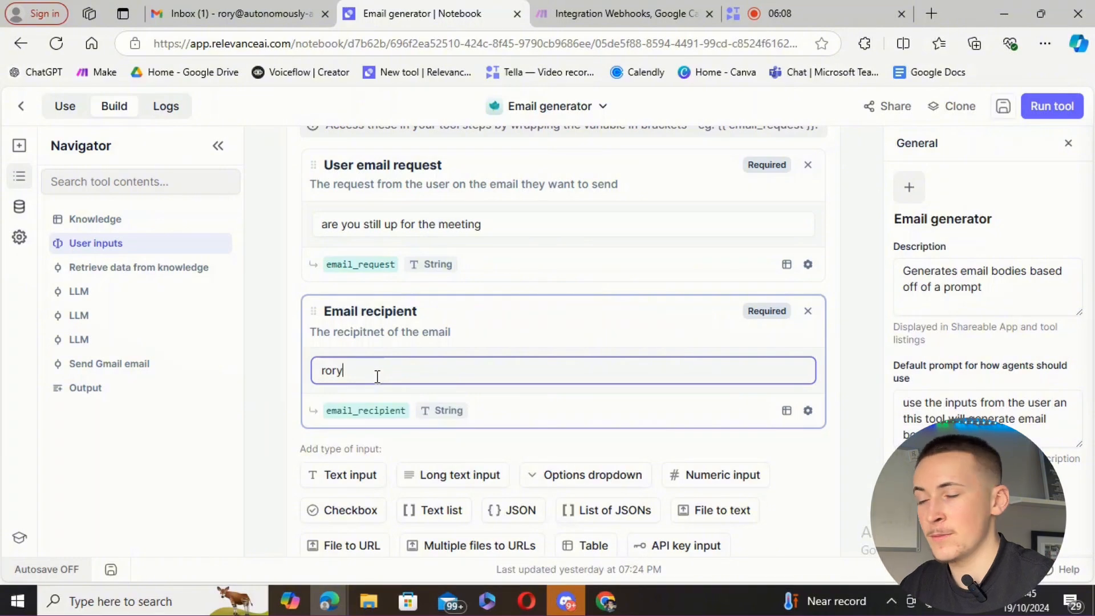
{"action": "left_click", "coordinate": [1052, 106]}
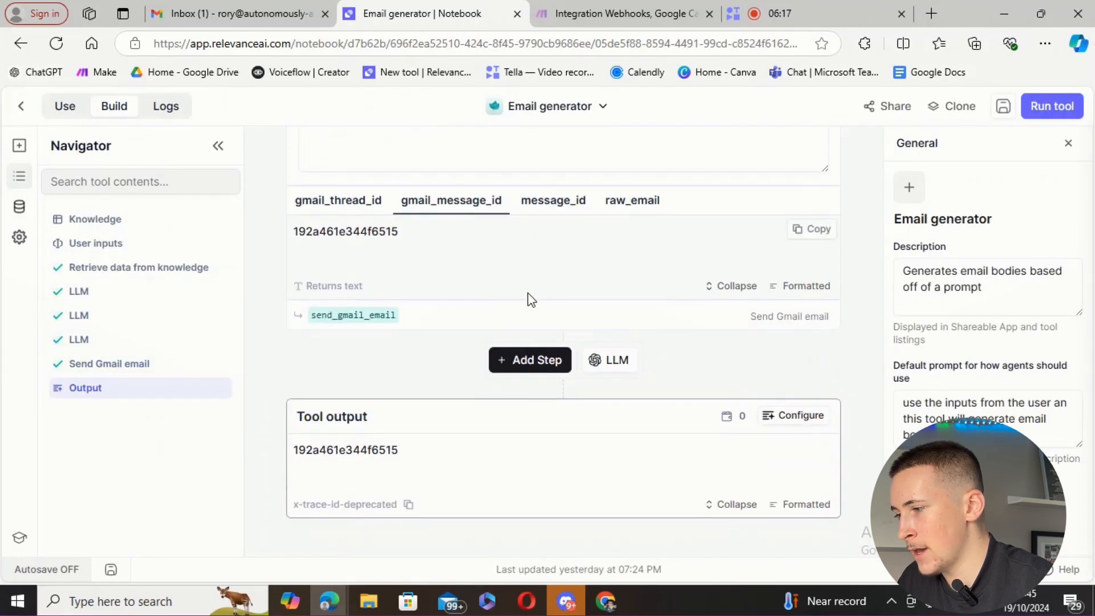
Review the generated answers of the email_subject, email_body and email_address LLM steps.
{"action": "scroll", "coordinate": [453, 274], "scroll_direction": "up", "scroll_amount": 8}
{"action": "scroll", "coordinate": [571, 309], "scroll_direction": "up", "scroll_amount": 5}
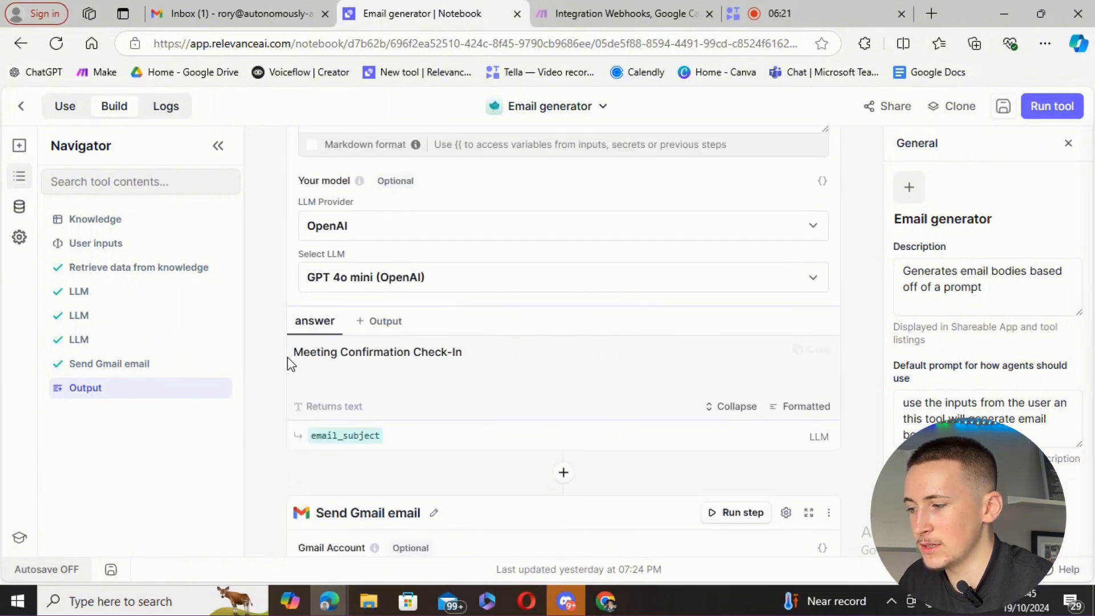
{"action": "scroll", "coordinate": [477, 364], "scroll_direction": "up", "scroll_amount": 10}
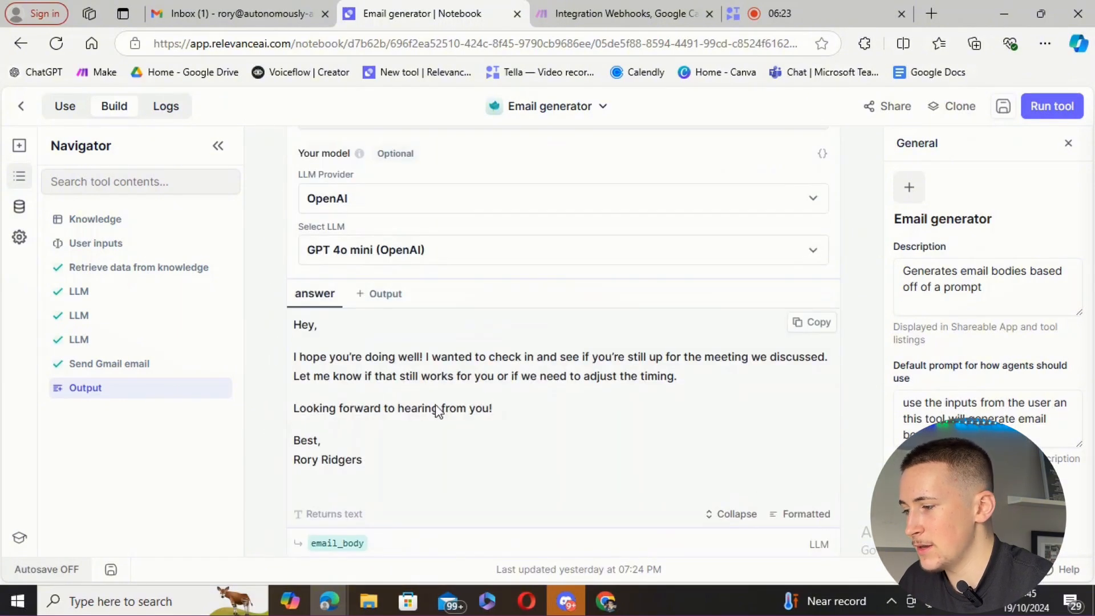
{"action": "scroll", "coordinate": [689, 392], "scroll_direction": "up", "scroll_amount": 10}
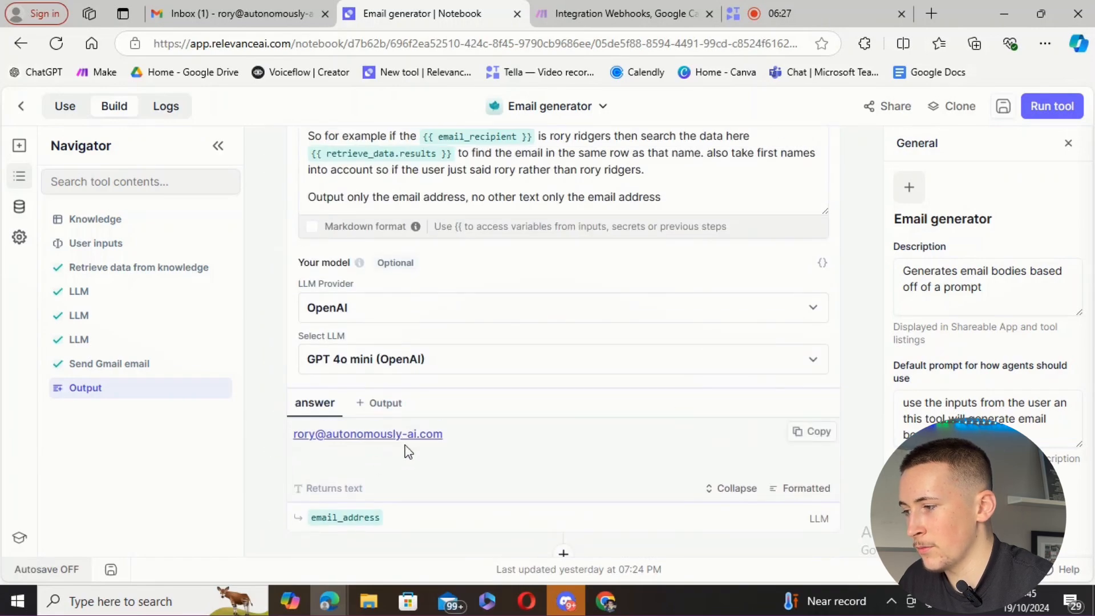
Expand the results of the Retrieve data from knowledge step and examine the data returned from email_list_with_names_pdf.
{"action": "scroll", "coordinate": [578, 367], "scroll_direction": "up", "scroll_amount": 10}
{"action": "scroll", "coordinate": [588, 368], "scroll_direction": "up", "scroll_amount": 3}
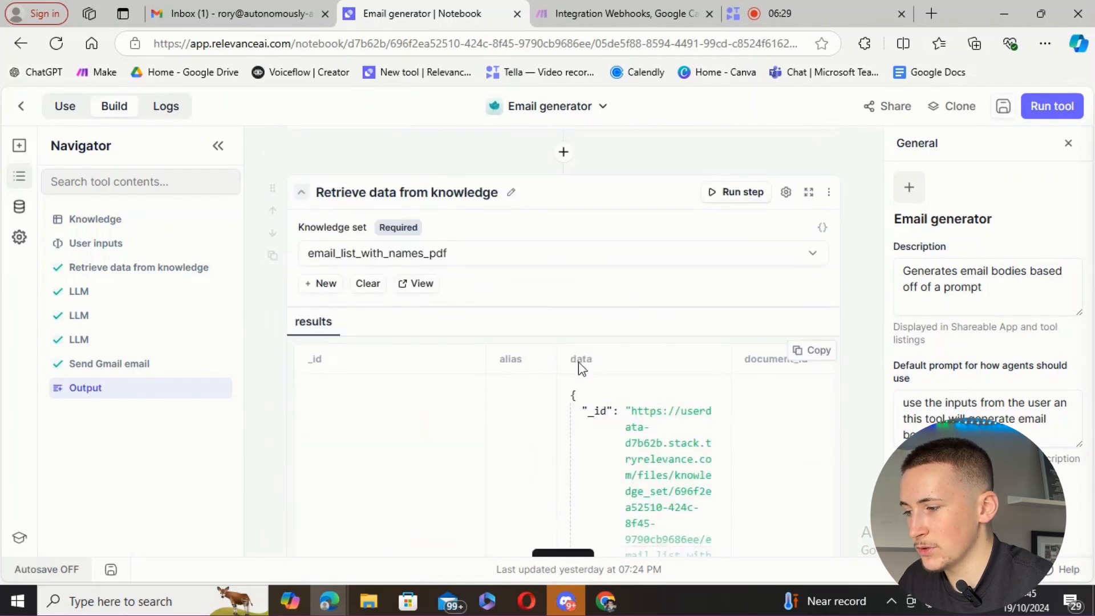
{"action": "scroll", "coordinate": [579, 305], "scroll_direction": "down", "scroll_amount": 3}
{"action": "left_click", "coordinate": [550, 420]}
{"action": "scroll", "coordinate": [557, 273], "scroll_direction": "down", "scroll_amount": 15}
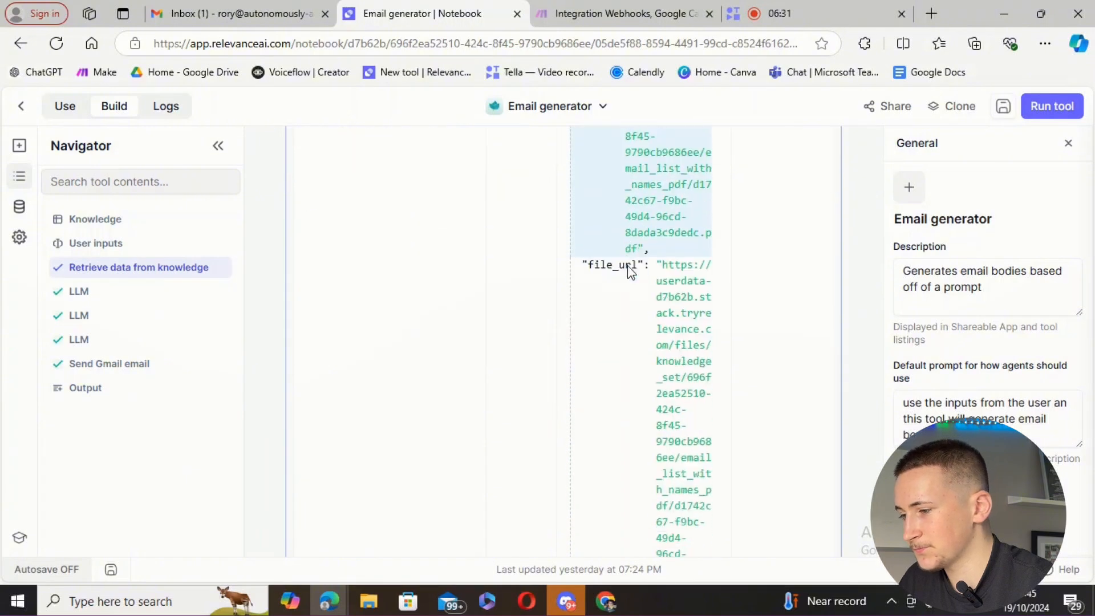
{"action": "scroll", "coordinate": [582, 272], "scroll_direction": "down", "scroll_amount": 3}
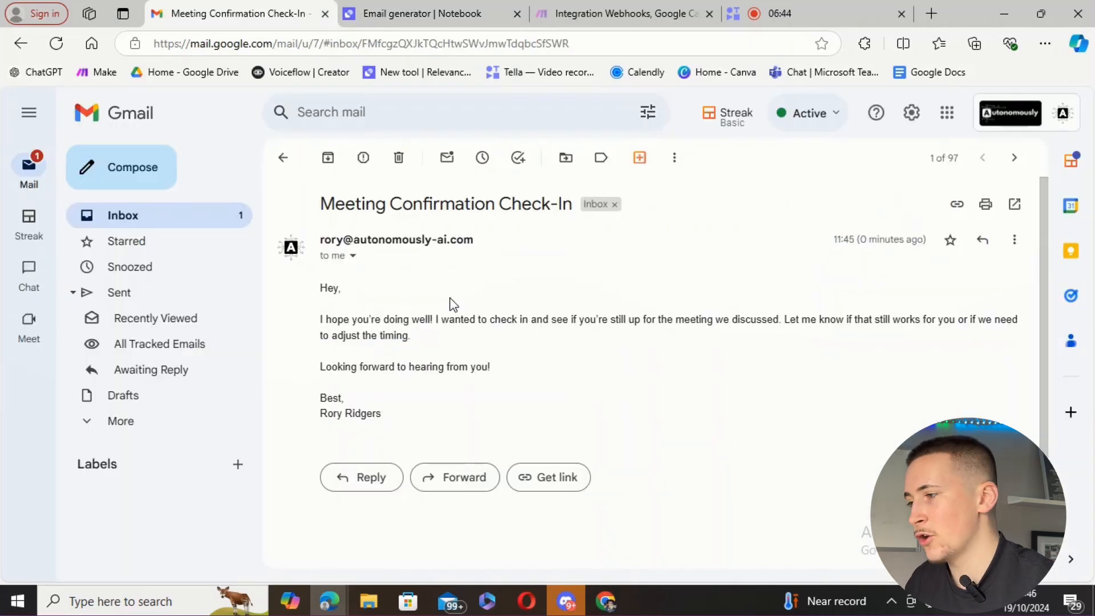
Switch back to Relevance AI, save the Email generator tool and open the Email retriever tool for editing.
{"action": "left_click", "coordinate": [408, 14]}
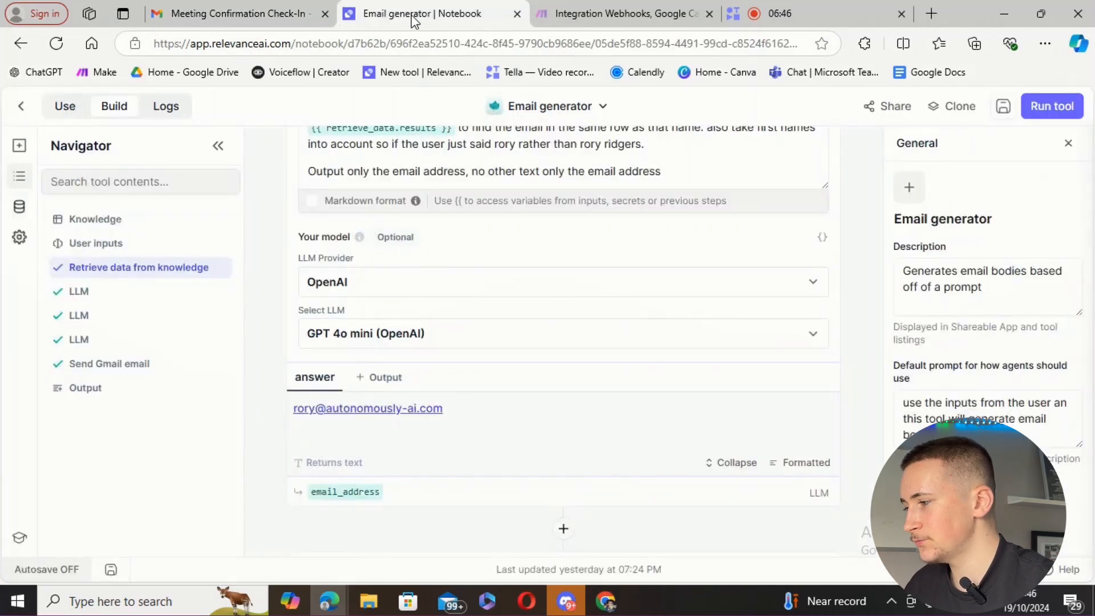
{"action": "left_click", "coordinate": [1003, 106]}
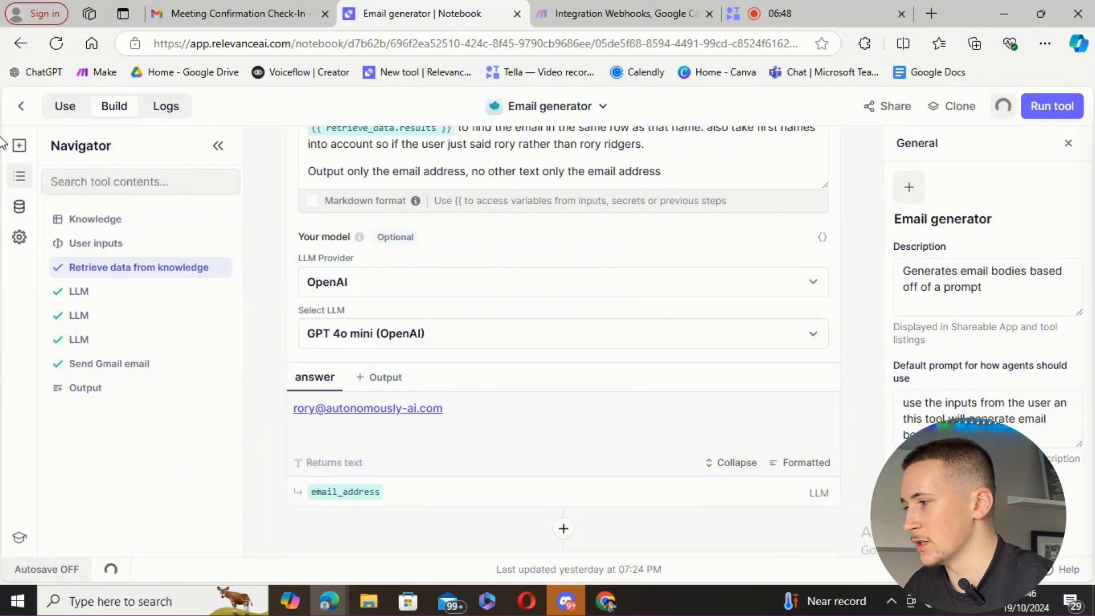
{"action": "left_click", "coordinate": [21, 107]}
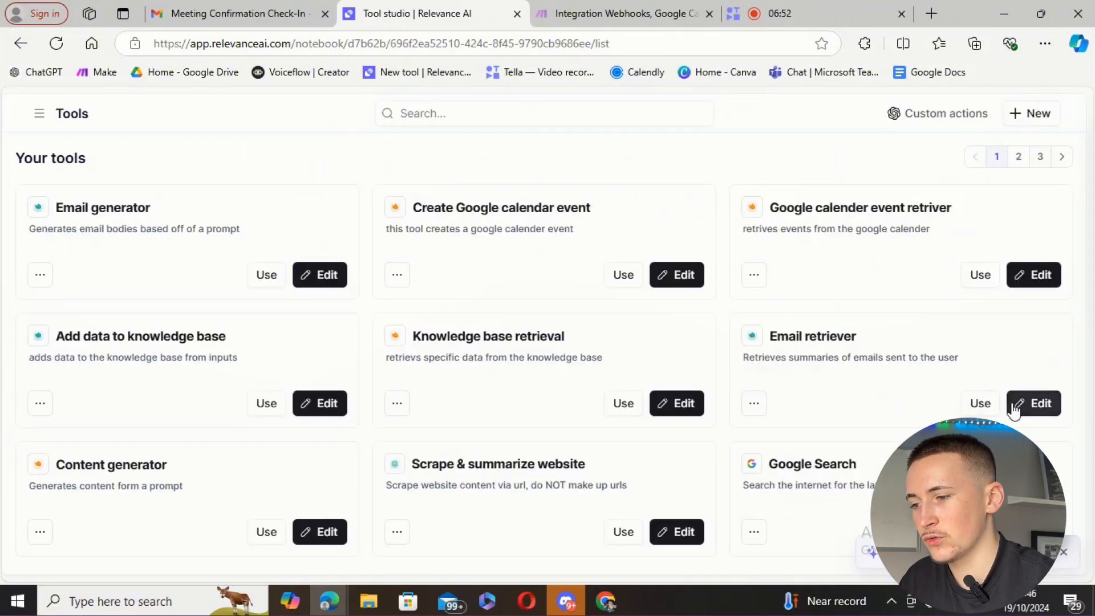
{"action": "left_click", "coordinate": [1034, 404]}
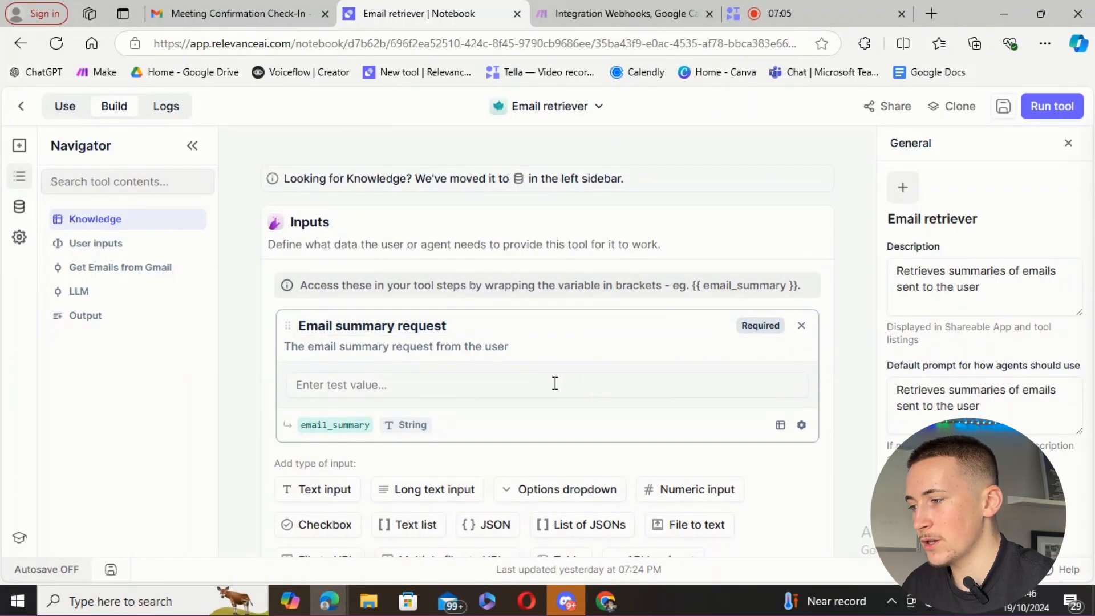
Review the Email summary request input and expand the Get Emails from Gmail step to examine its account and page settings.
{"action": "scroll", "coordinate": [522, 374], "scroll_direction": "down", "scroll_amount": 3}
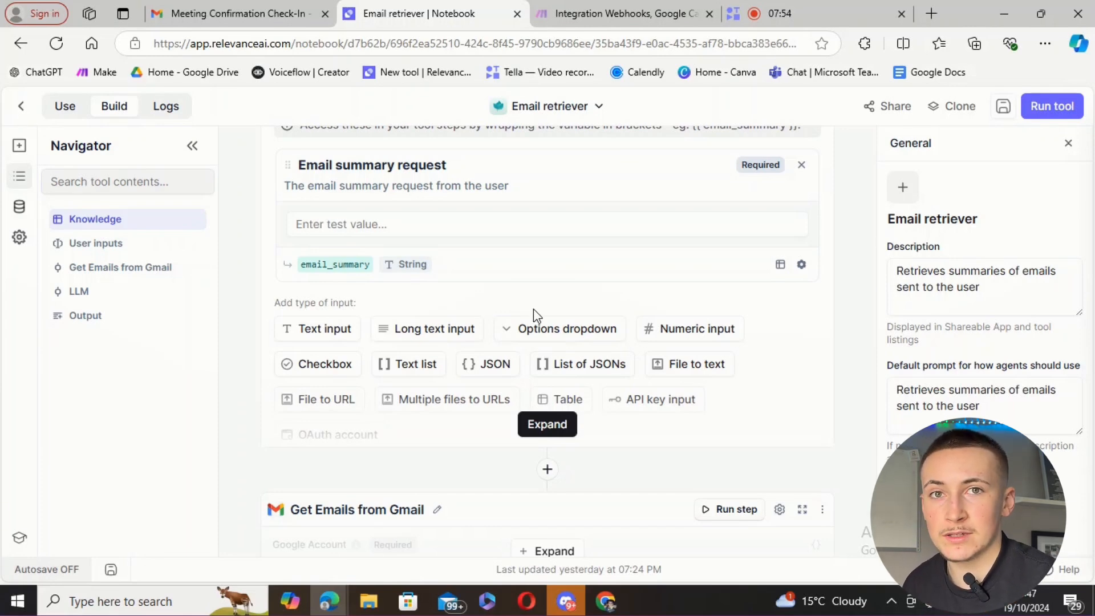
{"action": "scroll", "coordinate": [530, 325], "scroll_direction": "down", "scroll_amount": 4}
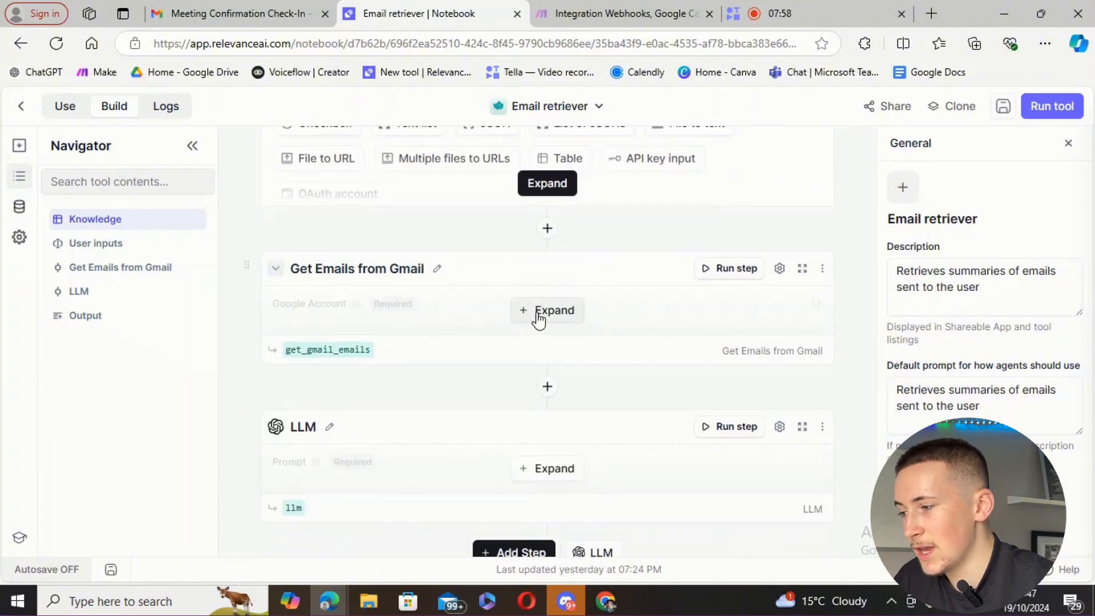
{"action": "left_click", "coordinate": [540, 315]}
{"action": "scroll", "coordinate": [612, 339], "scroll_direction": "down", "scroll_amount": 1}
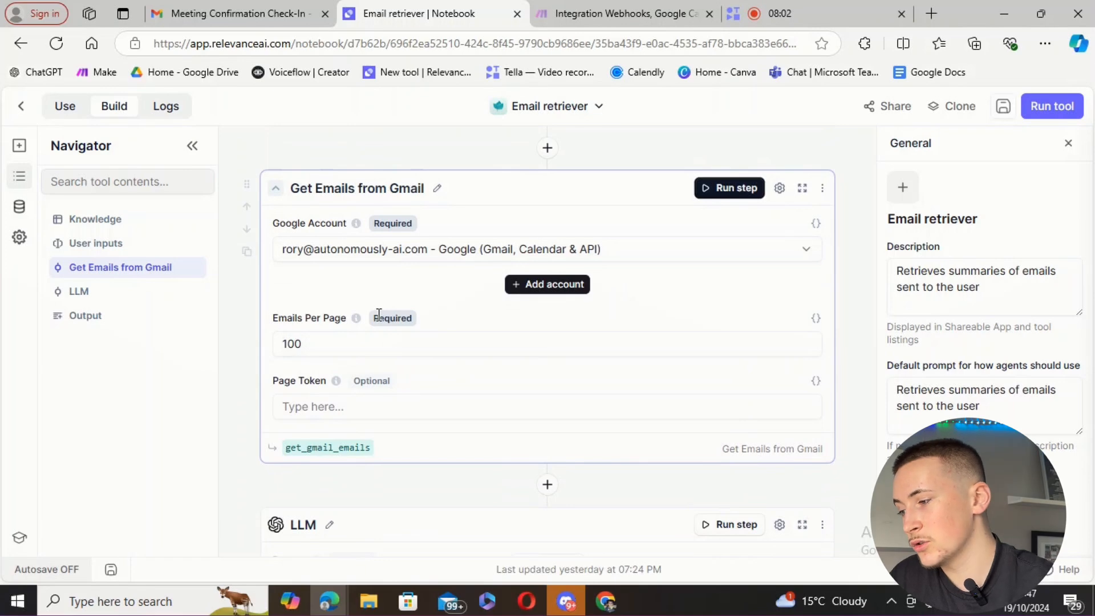
{"action": "scroll", "coordinate": [609, 345], "scroll_direction": "down", "scroll_amount": 3}
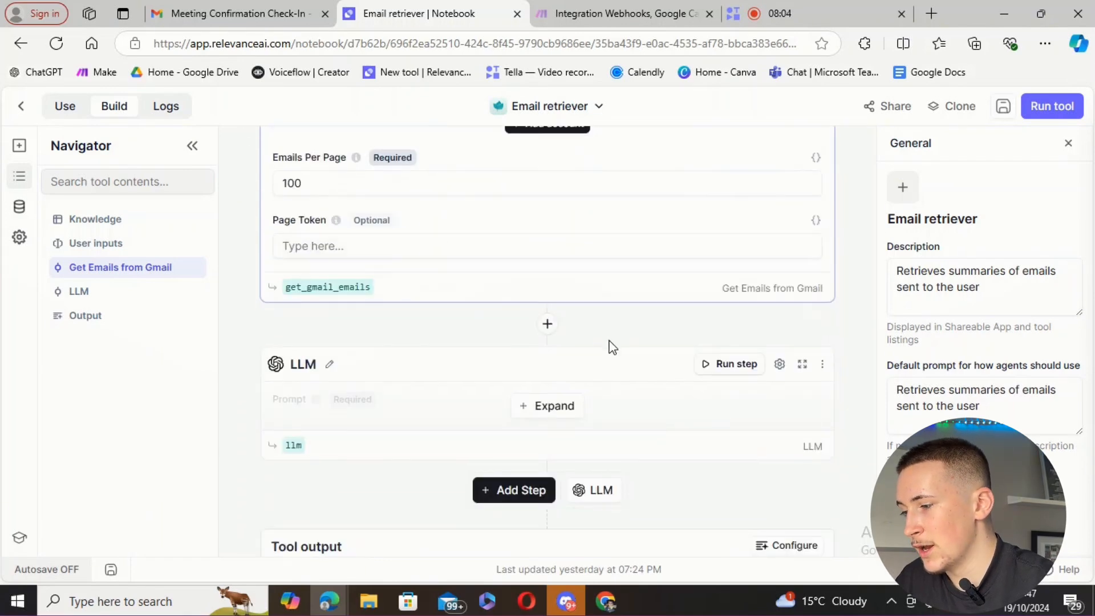
Expand the LLM step and review how its prompt uses get_gmail_emails.response_body and email_summary, plus its model settings.
{"action": "left_click", "coordinate": [554, 331]}
{"action": "scroll", "coordinate": [588, 341], "scroll_direction": "down", "scroll_amount": 2}
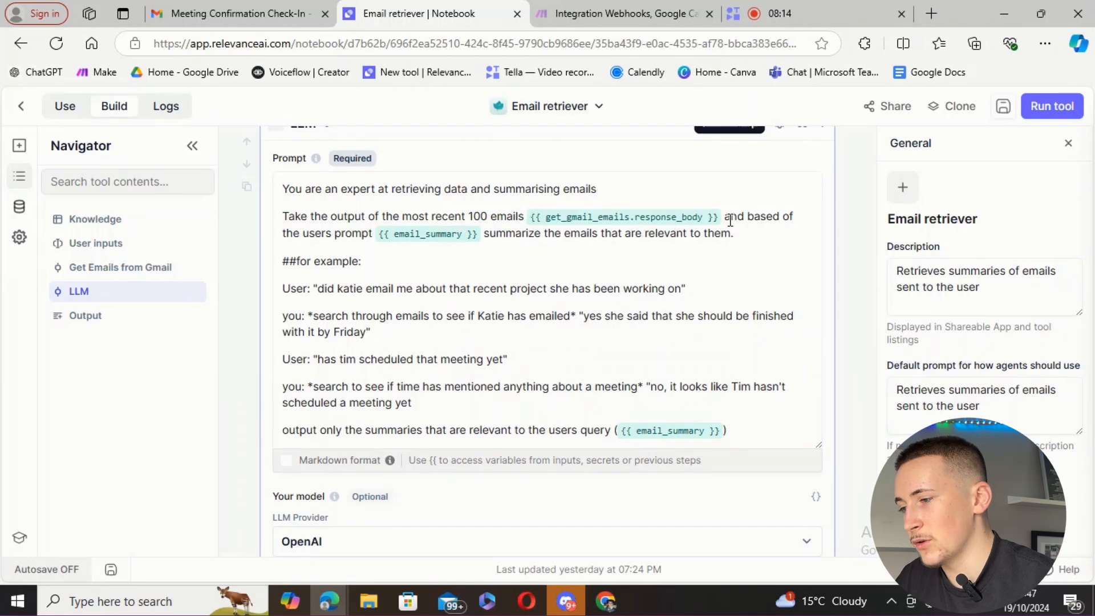
{"action": "left_click", "coordinate": [677, 215]}
{"action": "scroll", "coordinate": [591, 301], "scroll_direction": "up", "scroll_amount": 2}
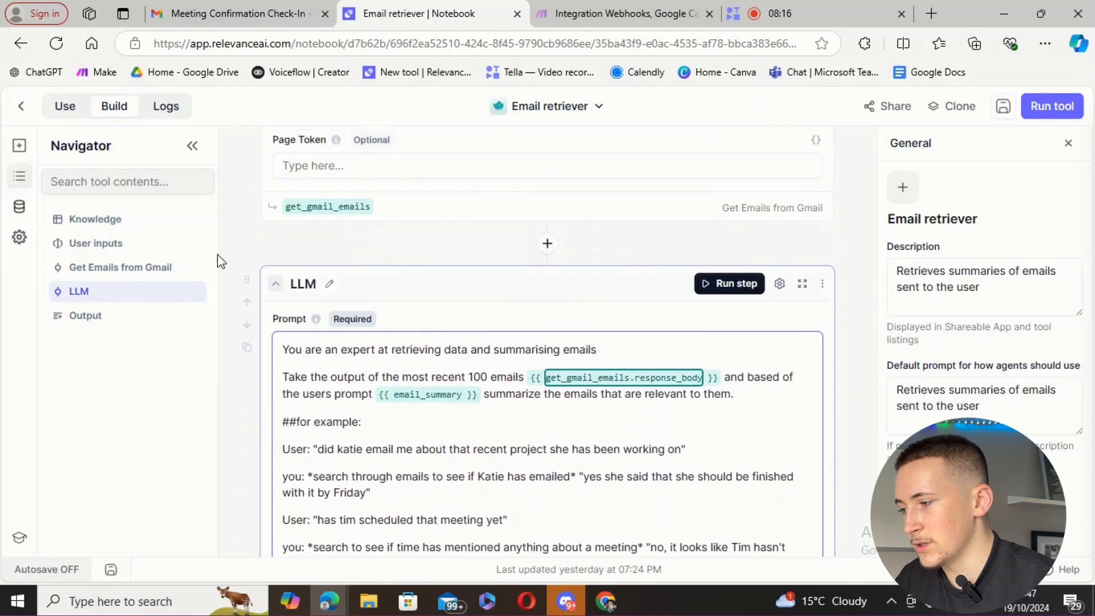
{"action": "scroll", "coordinate": [713, 377], "scroll_direction": "down", "scroll_amount": 2}
{"action": "left_click", "coordinate": [690, 313]}
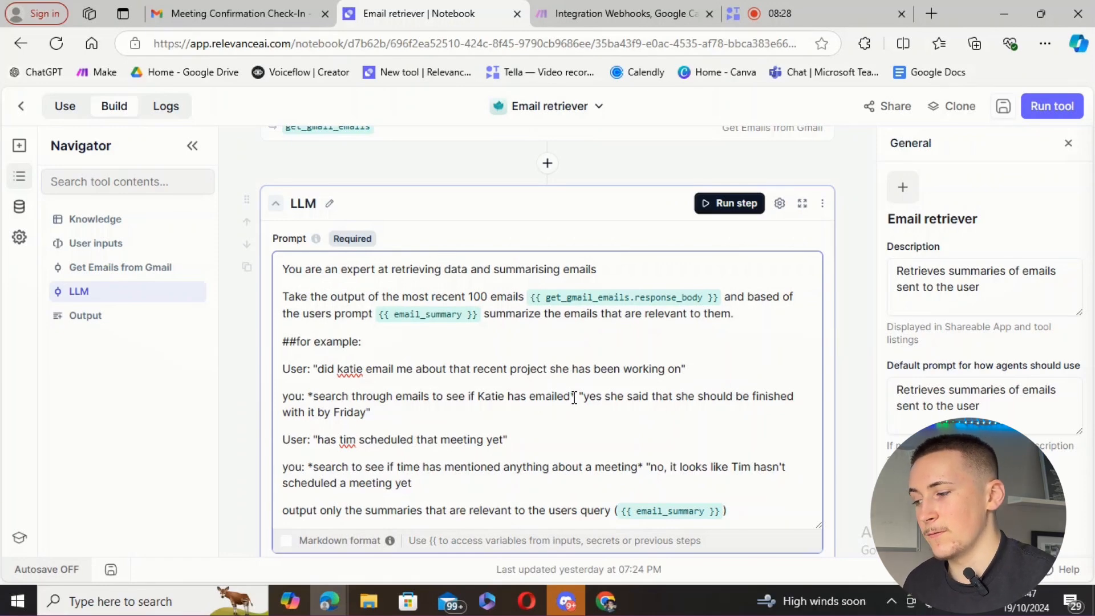
{"action": "scroll", "coordinate": [575, 398], "scroll_direction": "down", "scroll_amount": 1}
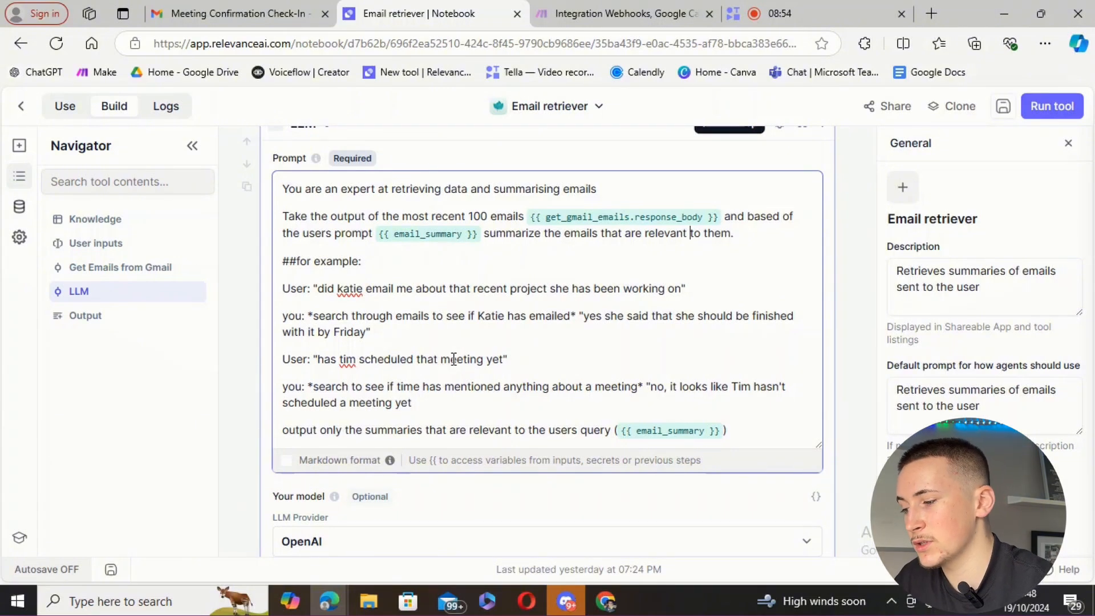
{"action": "scroll", "coordinate": [546, 378], "scroll_direction": "down", "scroll_amount": 3}
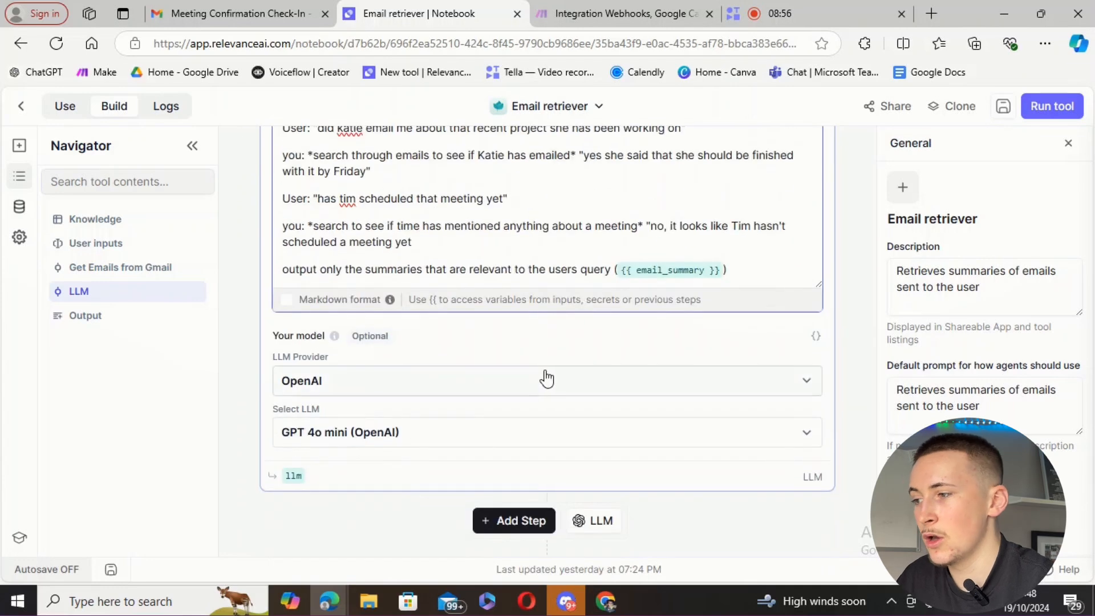
Enter "has any software comapnies emailed me recently" as the Email summary request test value and run the tool.
{"action": "scroll", "coordinate": [547, 377], "scroll_direction": "up", "scroll_amount": 15}
{"action": "scroll", "coordinate": [547, 371], "scroll_direction": "up", "scroll_amount": 1}
{"action": "left_click", "coordinate": [300, 385]}
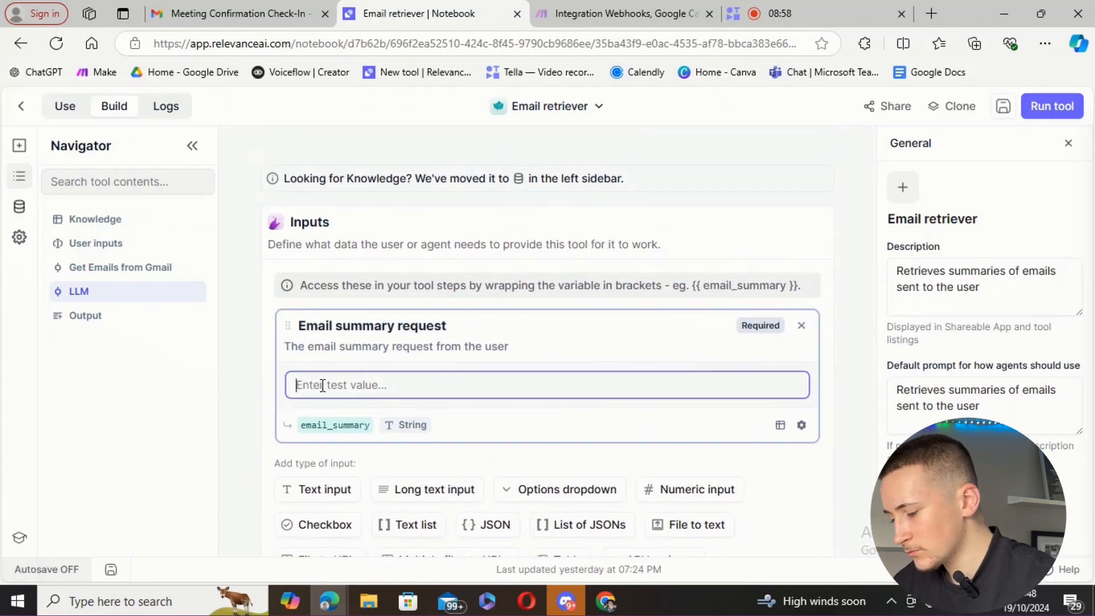
{"action": "type", "text": "has any software comapnies emailed me recently"}
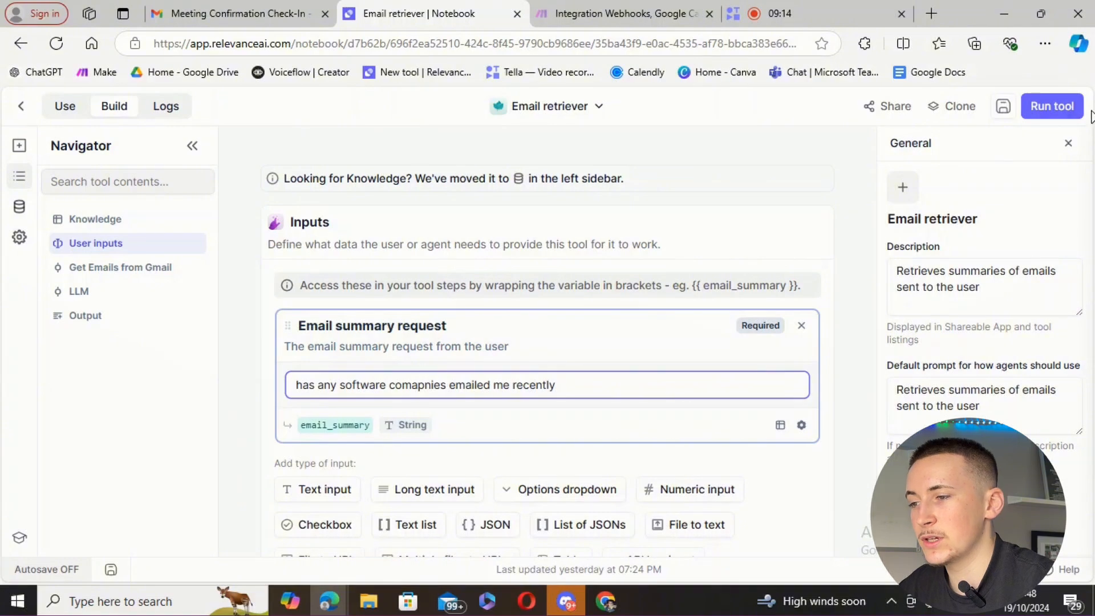
{"action": "left_click", "coordinate": [1053, 106]}
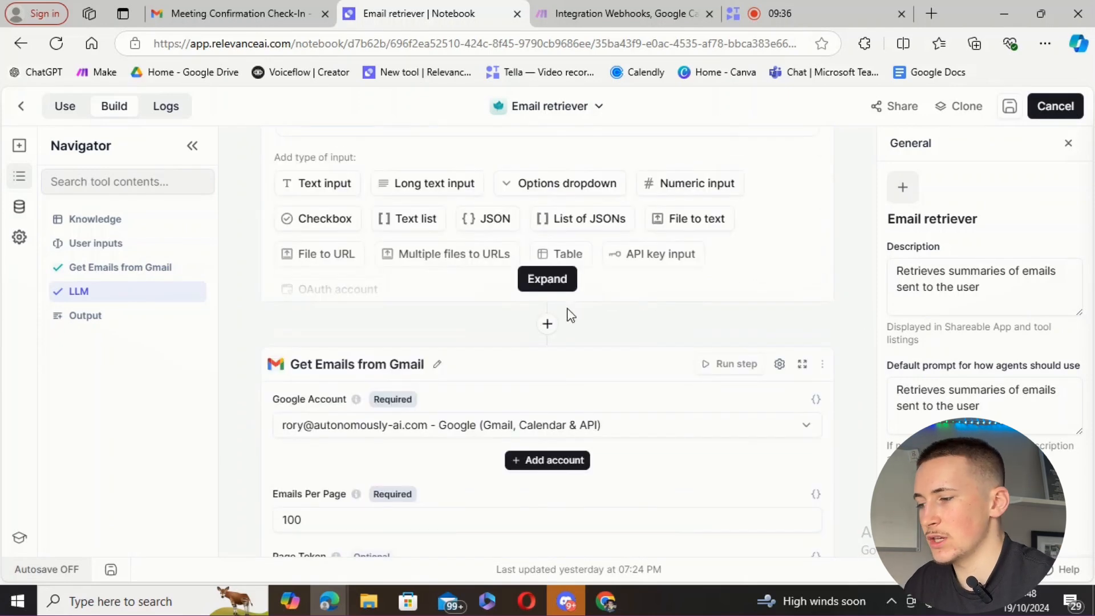
Review the output of the Get Emails from Gmail step and the start of the LLM answer.
{"action": "scroll", "coordinate": [565, 314], "scroll_direction": "down", "scroll_amount": 2}
{"action": "scroll", "coordinate": [557, 326], "scroll_direction": "down", "scroll_amount": 10}
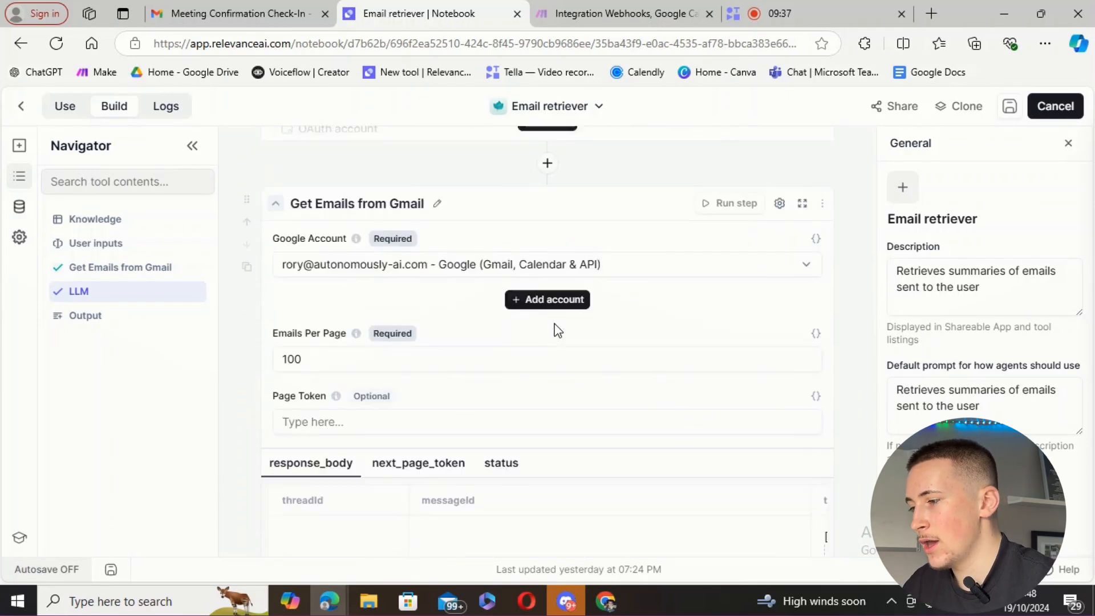
{"action": "scroll", "coordinate": [570, 300], "scroll_direction": "down", "scroll_amount": 8}
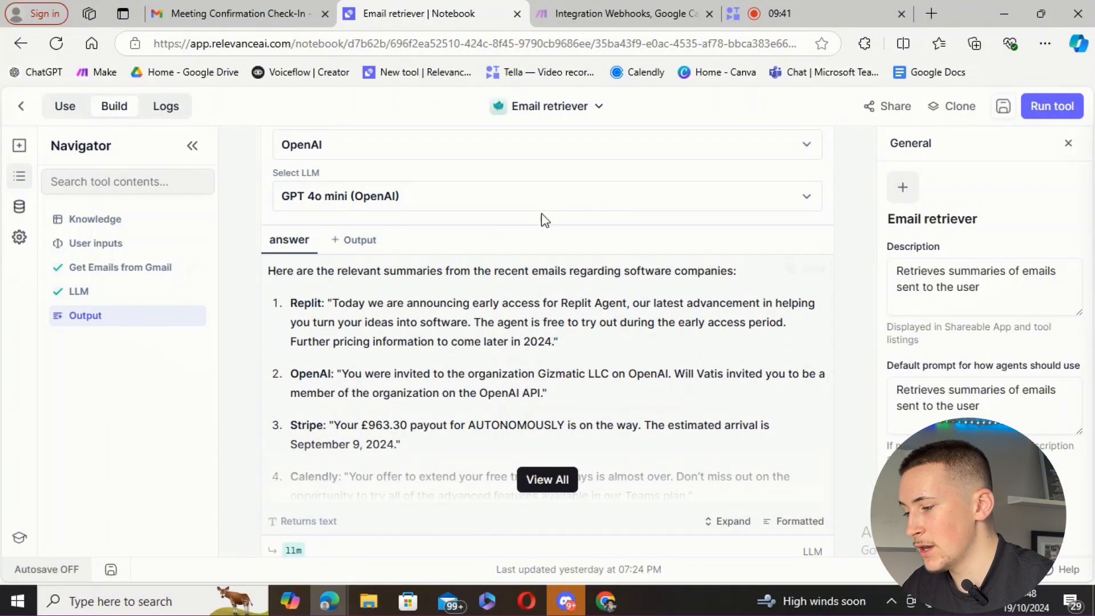
Show the full LLM answer and read its summaries of the software company emails against the prompt.
{"action": "scroll", "coordinate": [539, 399], "scroll_direction": "down", "scroll_amount": 3}
{"action": "left_click", "coordinate": [548, 319]}
{"action": "scroll", "coordinate": [575, 328], "scroll_direction": "up", "scroll_amount": 3}
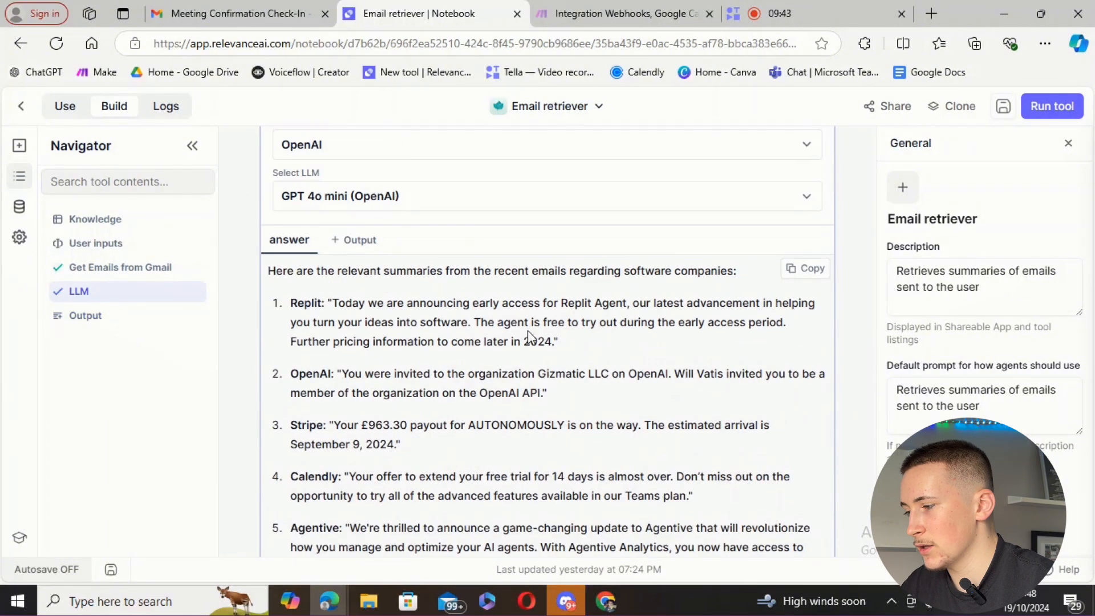
{"action": "scroll", "coordinate": [409, 355], "scroll_direction": "down", "scroll_amount": 1}
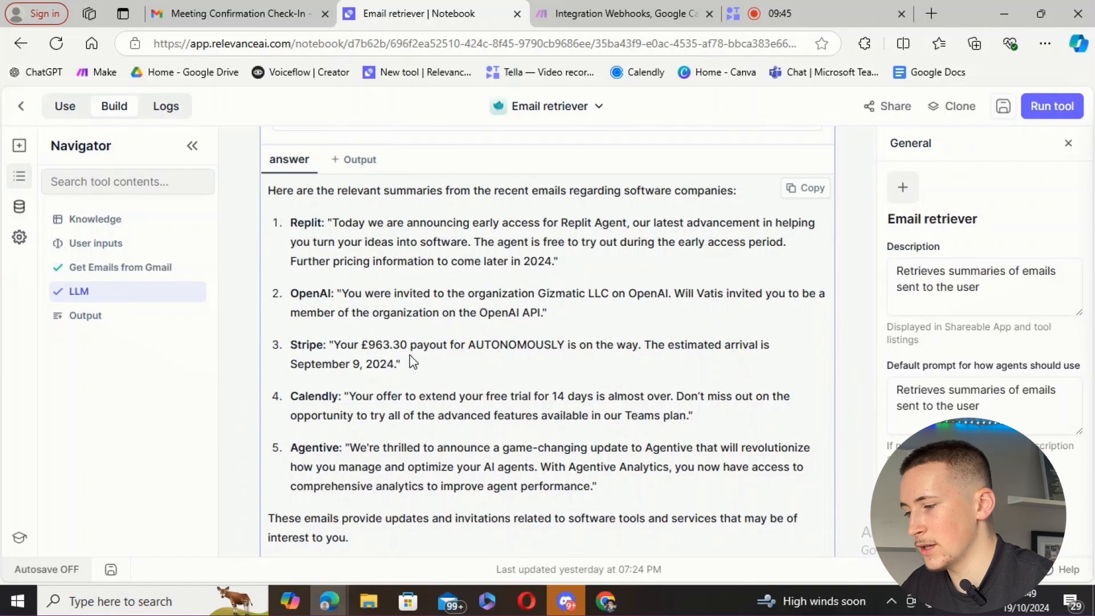
{"action": "scroll", "coordinate": [411, 356], "scroll_direction": "down", "scroll_amount": 4}
{"action": "scroll", "coordinate": [577, 369], "scroll_direction": "up", "scroll_amount": 3}
{"action": "scroll", "coordinate": [479, 372], "scroll_direction": "up", "scroll_amount": 10}
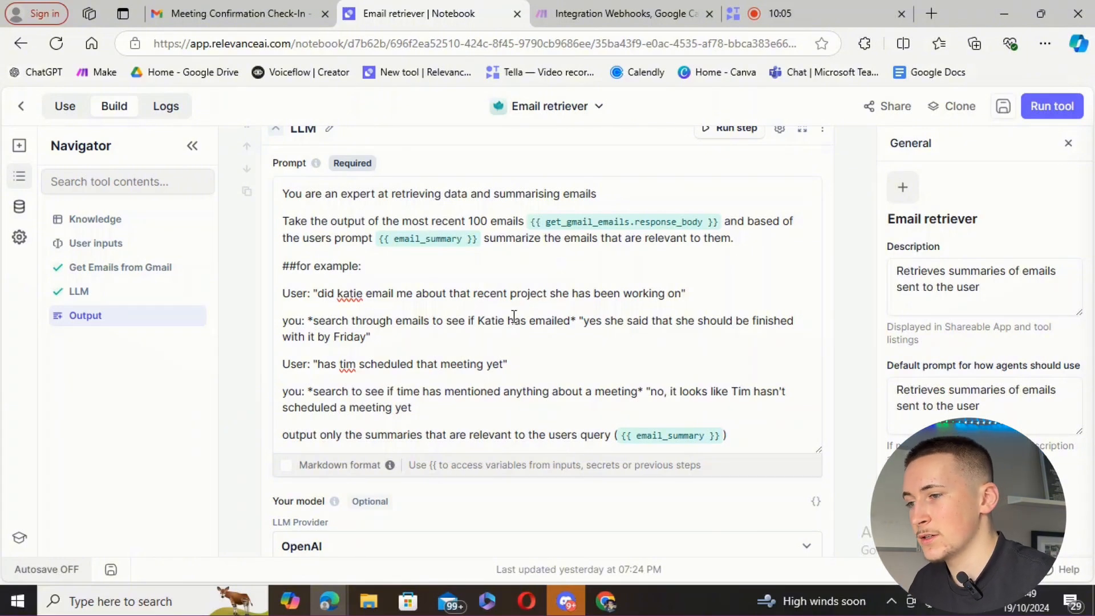
Save the Email retriever tool and open the Create Google calendar event tool for editing.
{"action": "left_click", "coordinate": [1004, 107]}
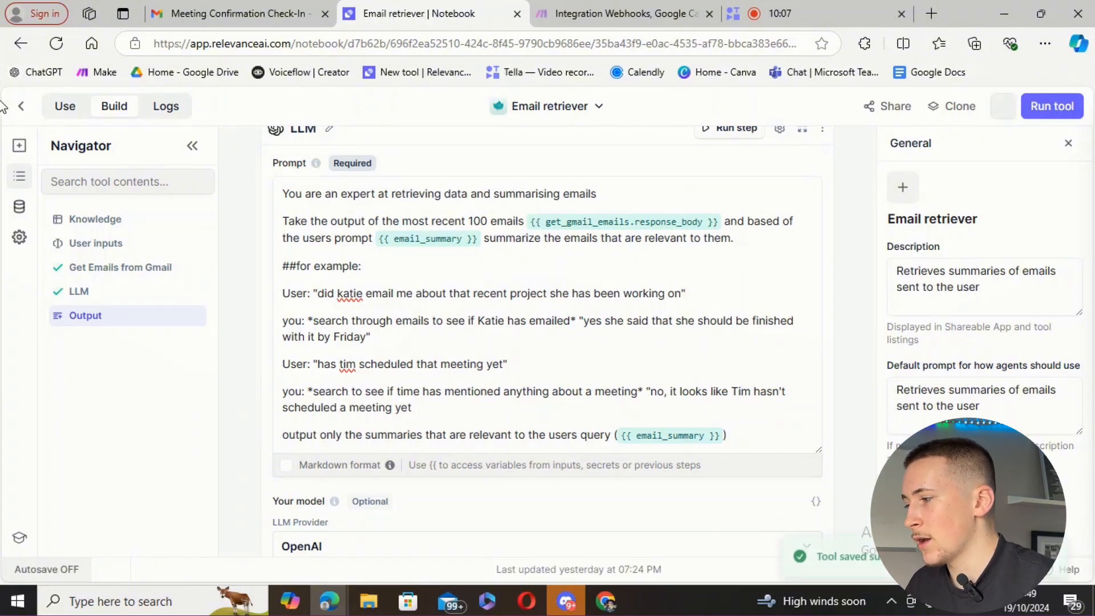
{"action": "left_click", "coordinate": [21, 106]}
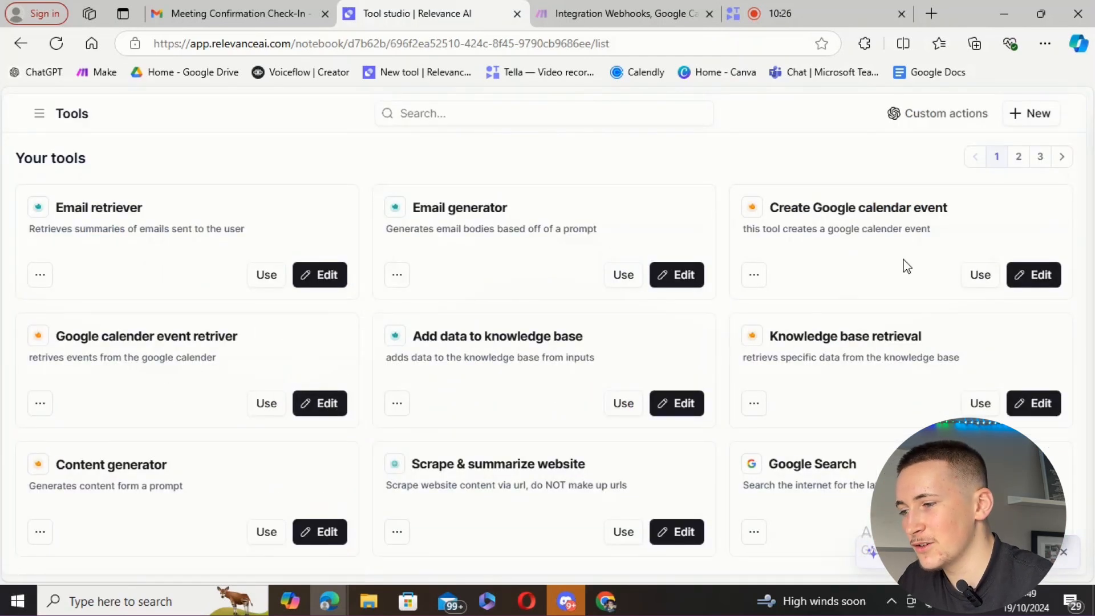
{"action": "left_click", "coordinate": [1031, 276]}
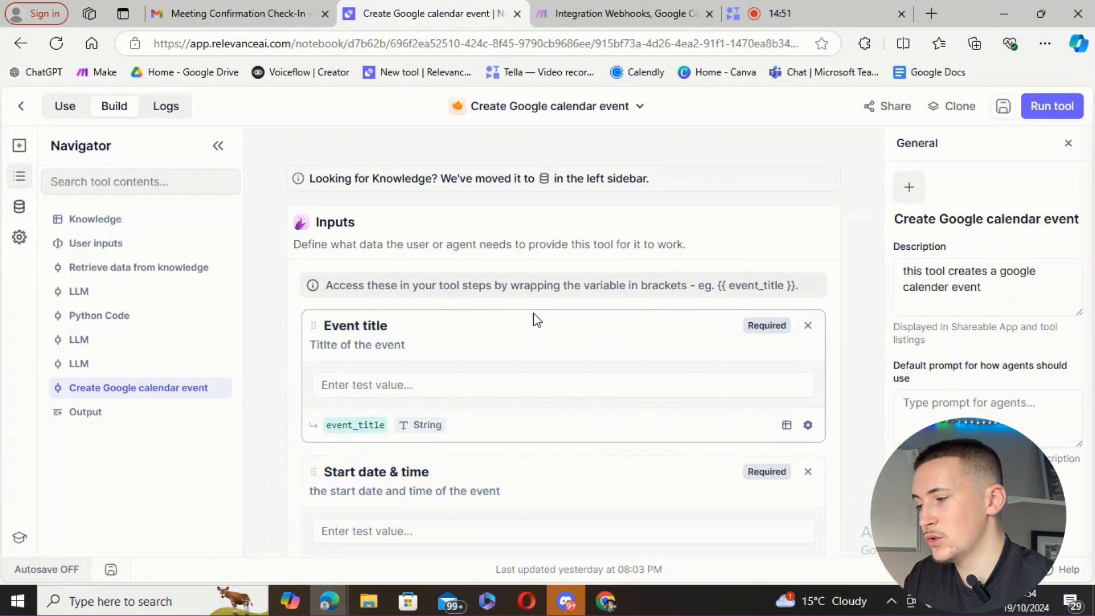
Review the calendar tool's Event title, Start date & time, End date & time and Attendees inputs, plus its knowledge retrieval step.
{"action": "scroll", "coordinate": [536, 319], "scroll_direction": "down", "scroll_amount": 3}
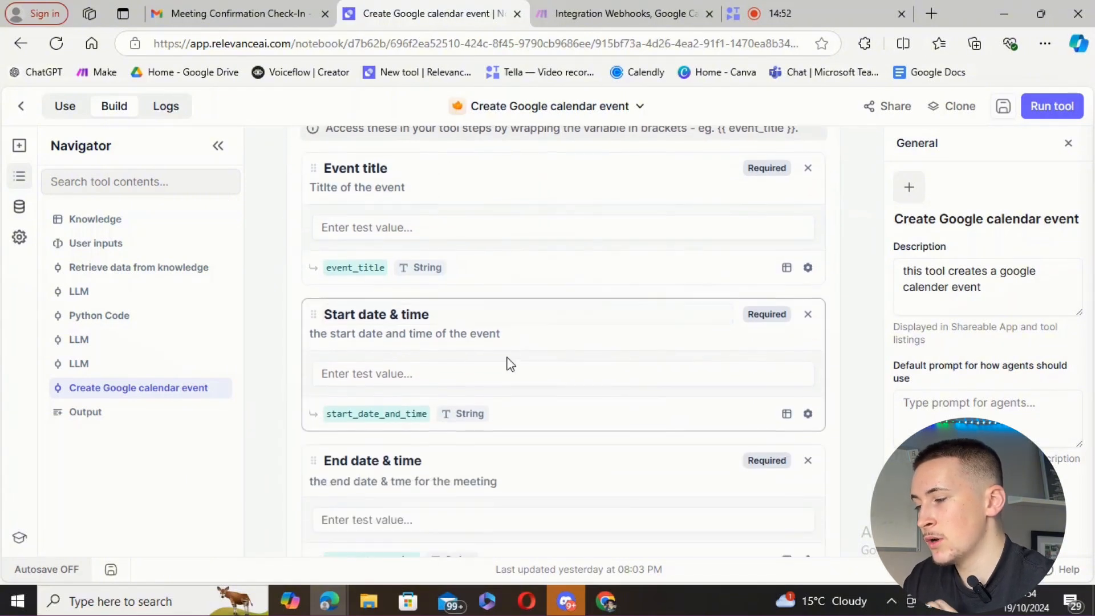
{"action": "scroll", "coordinate": [491, 331], "scroll_direction": "down", "scroll_amount": 3}
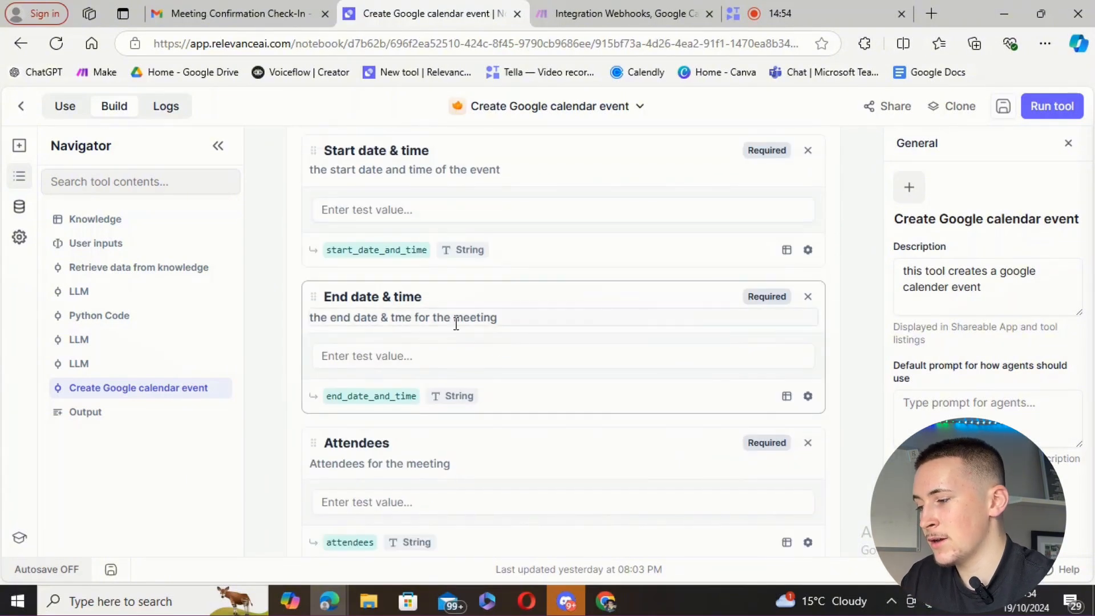
{"action": "scroll", "coordinate": [531, 347], "scroll_direction": "down", "scroll_amount": 2}
{"action": "scroll", "coordinate": [502, 368], "scroll_direction": "down", "scroll_amount": 4}
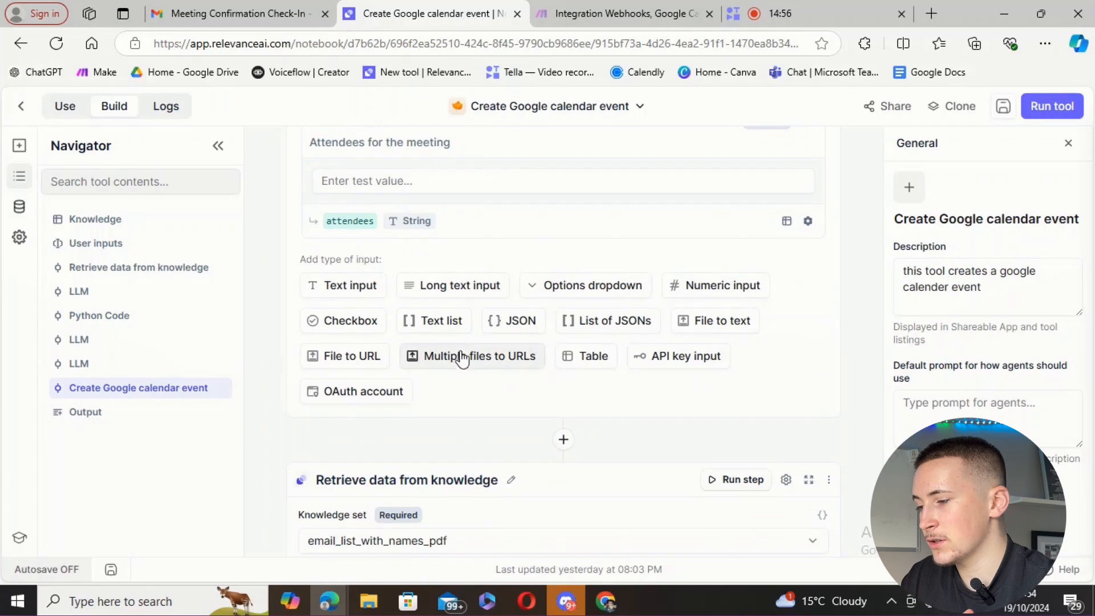
{"action": "scroll", "coordinate": [485, 360], "scroll_direction": "down", "scroll_amount": 3}
{"action": "scroll", "coordinate": [604, 354], "scroll_direction": "down", "scroll_amount": 2}
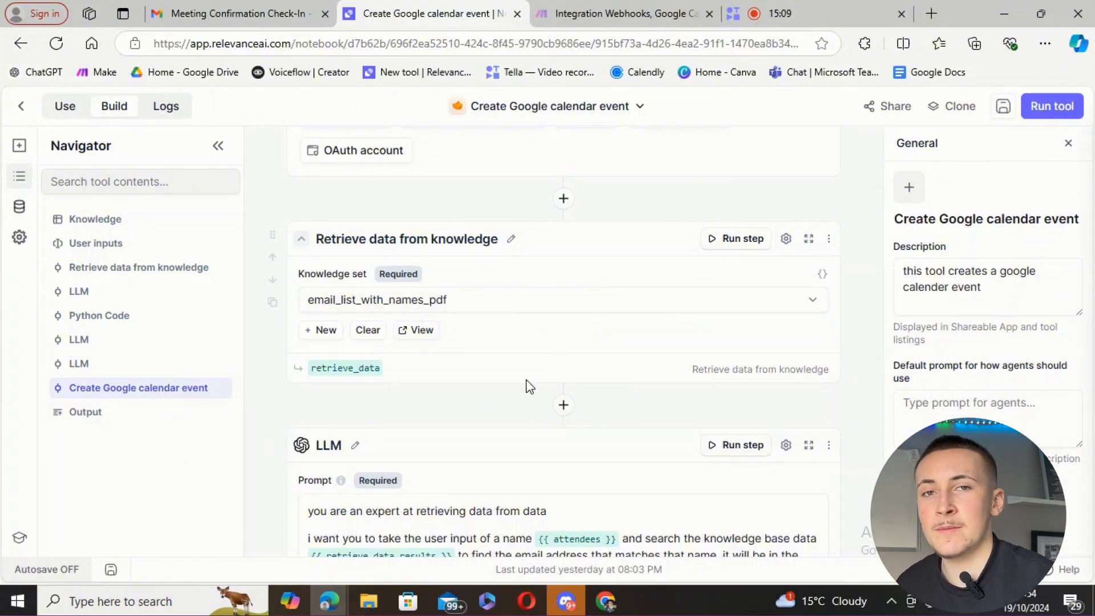
{"action": "scroll", "coordinate": [520, 392], "scroll_direction": "down", "scroll_amount": 1}
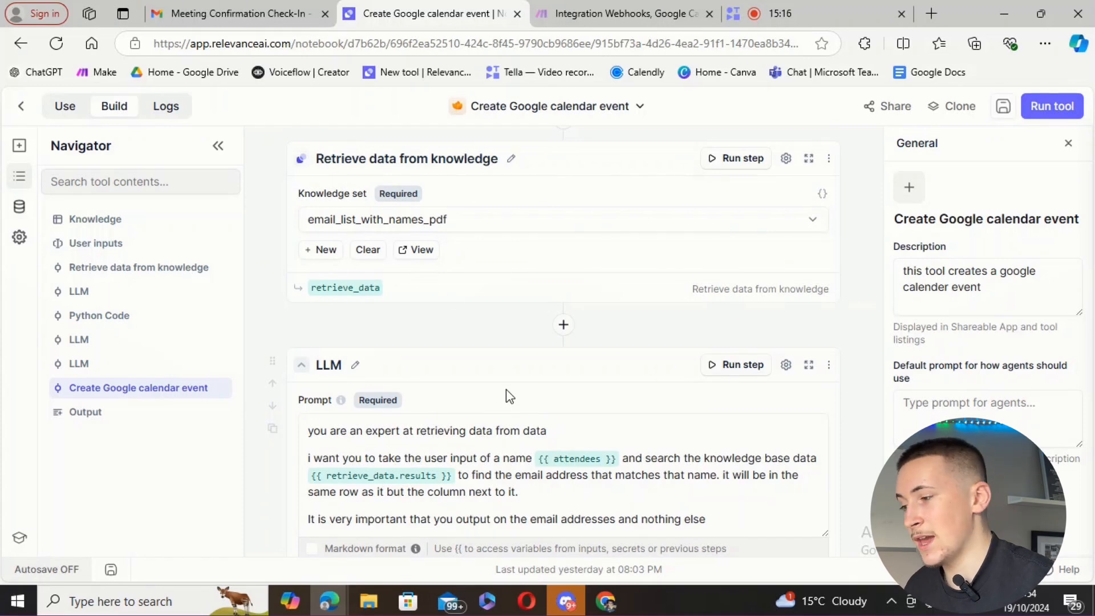
Review how the first LLM step uses attendees and retrieve_data.results to find email addresses, including its model settings.
{"action": "scroll", "coordinate": [525, 391], "scroll_direction": "up", "scroll_amount": 8}
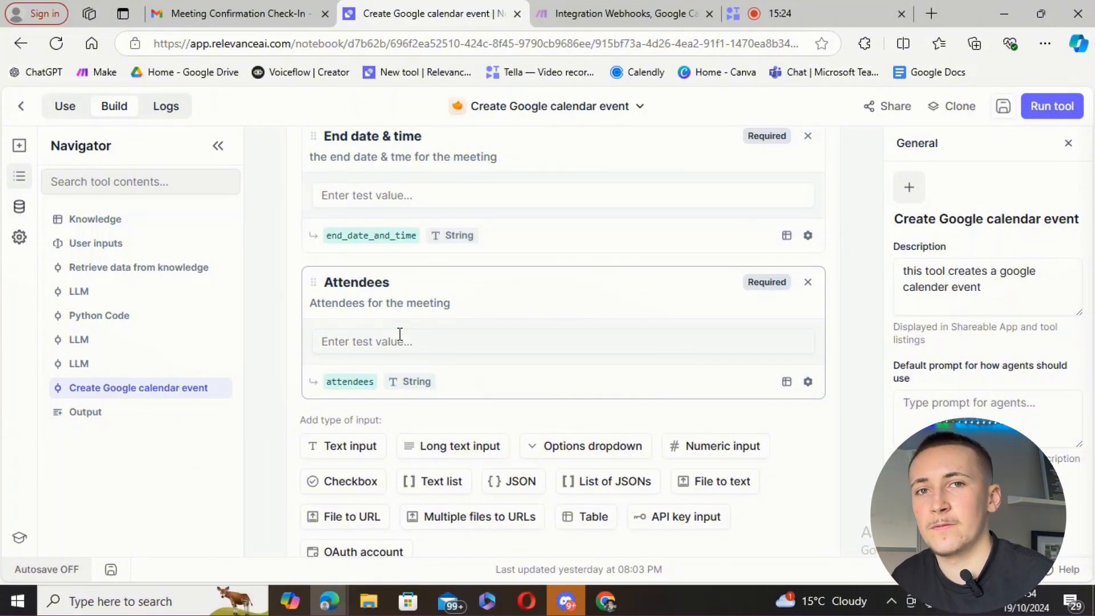
{"action": "scroll", "coordinate": [421, 363], "scroll_direction": "down", "scroll_amount": 7}
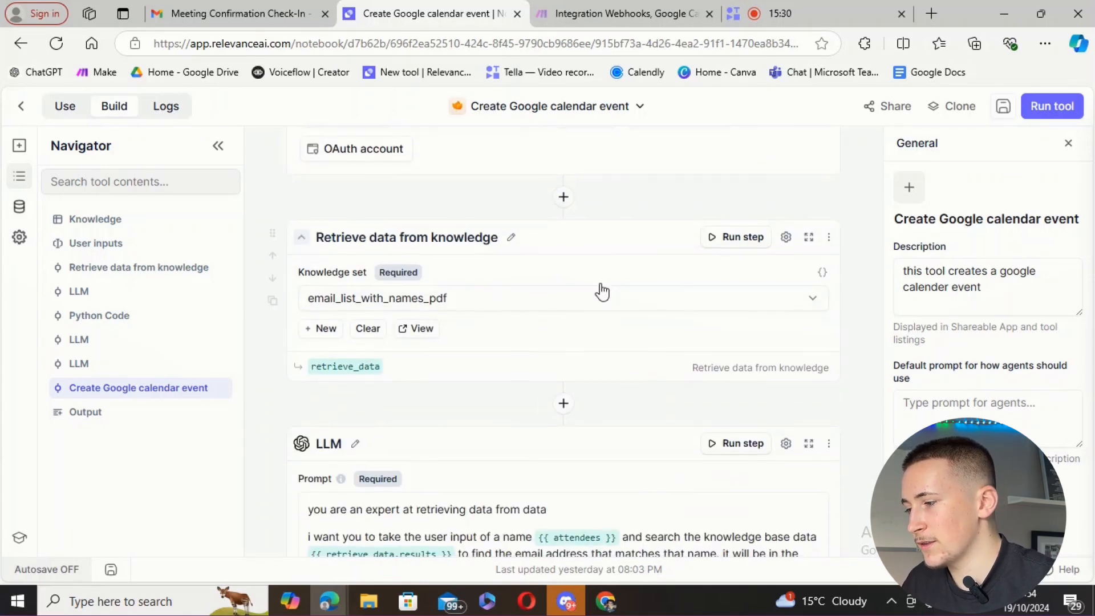
{"action": "scroll", "coordinate": [467, 321], "scroll_direction": "down", "scroll_amount": 3}
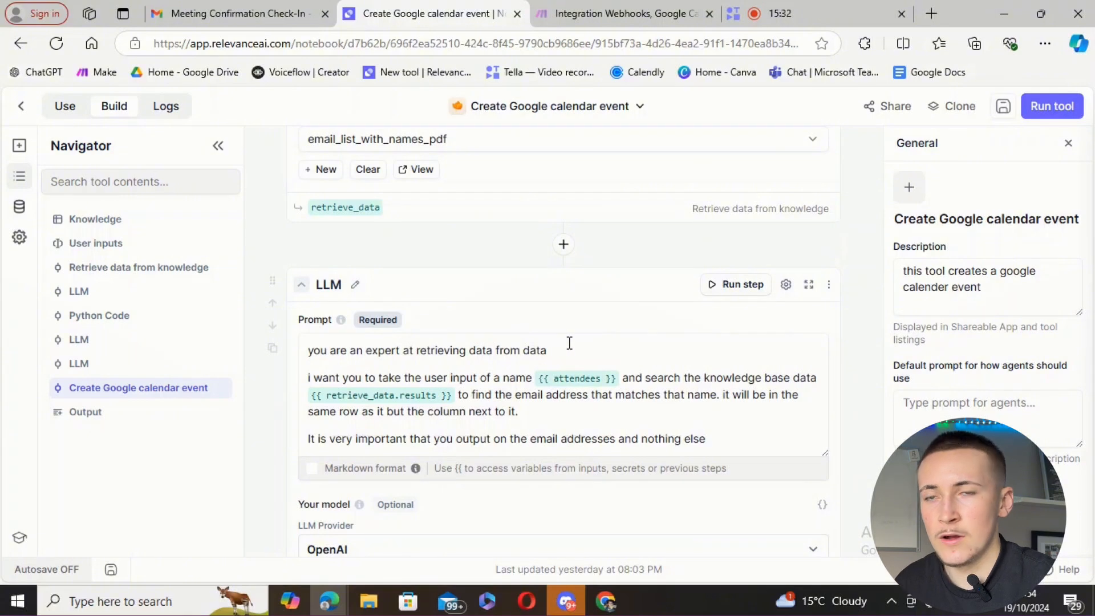
{"action": "scroll", "coordinate": [530, 345], "scroll_direction": "down", "scroll_amount": 5}
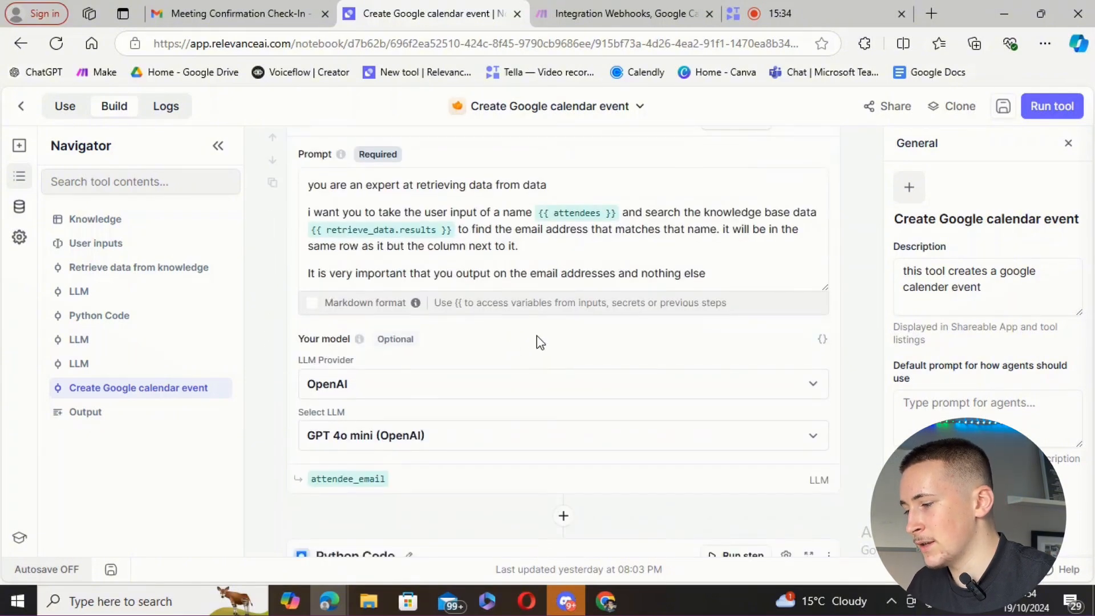
{"action": "scroll", "coordinate": [542, 340], "scroll_direction": "down", "scroll_amount": 2}
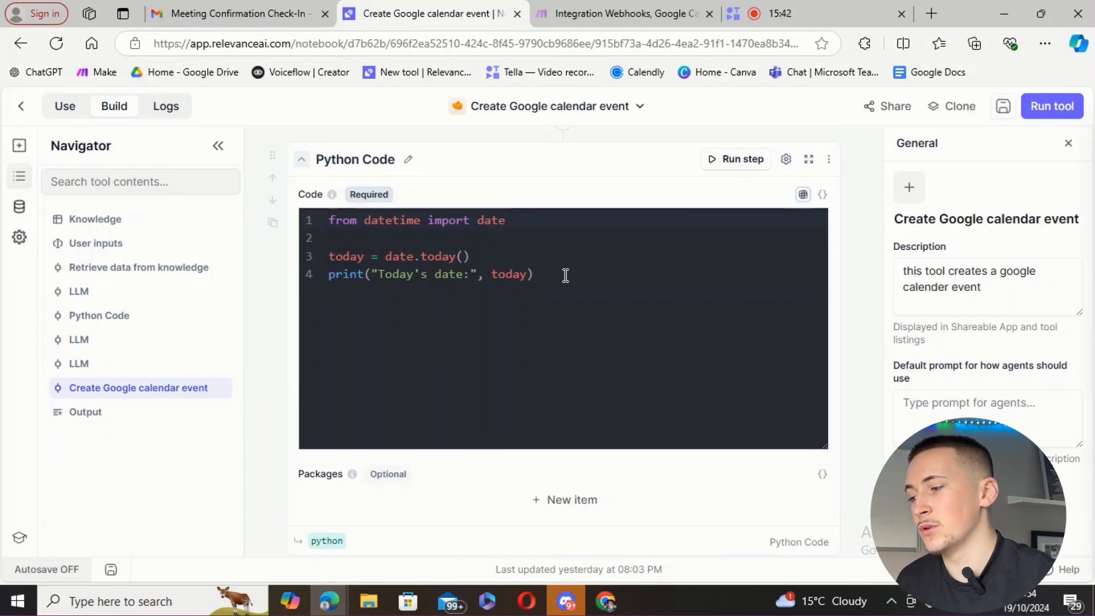
Examine the Python Code date step and how the start-time LLM prompt converts start_date_and_time to the YYYY-MM-DDTHH:MM:SS+01:00 format.
{"action": "scroll", "coordinate": [566, 275], "scroll_direction": "up", "scroll_amount": 15}
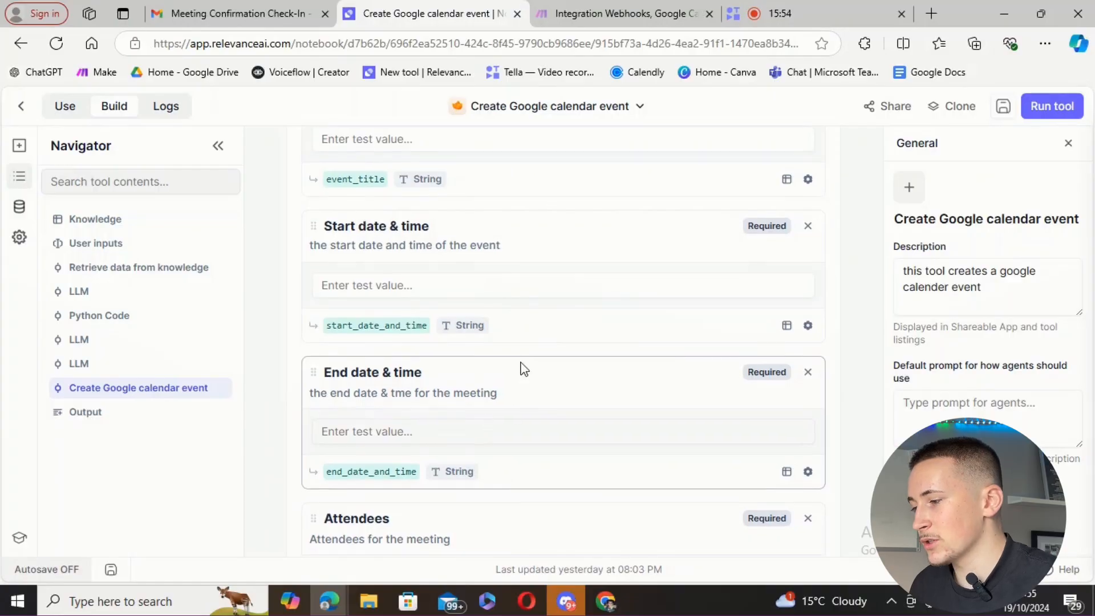
{"action": "scroll", "coordinate": [570, 342], "scroll_direction": "down", "scroll_amount": 6}
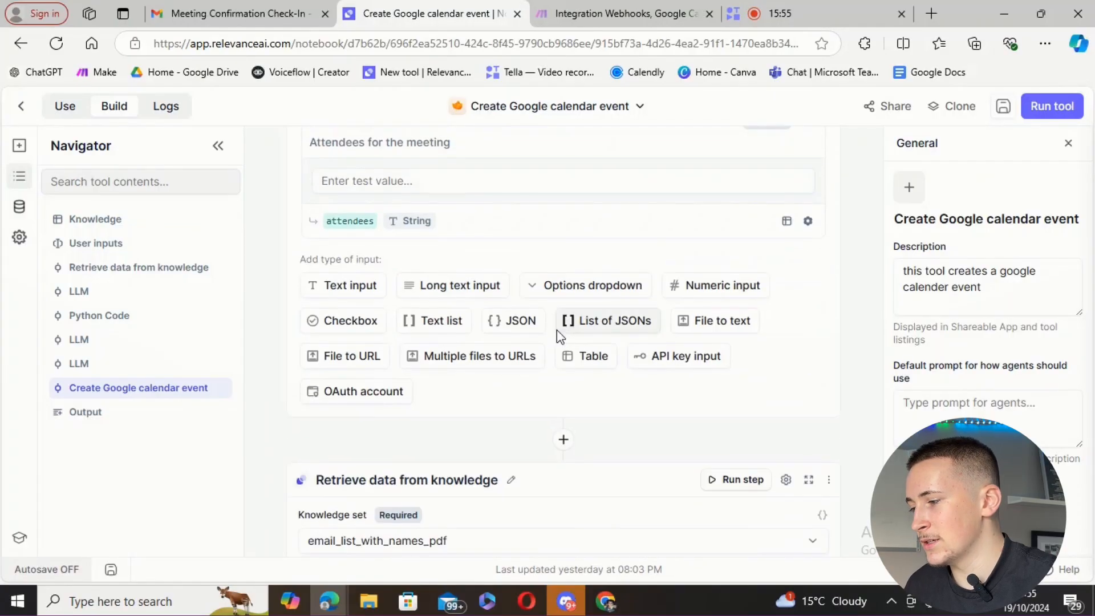
{"action": "scroll", "coordinate": [557, 330], "scroll_direction": "down", "scroll_amount": 15}
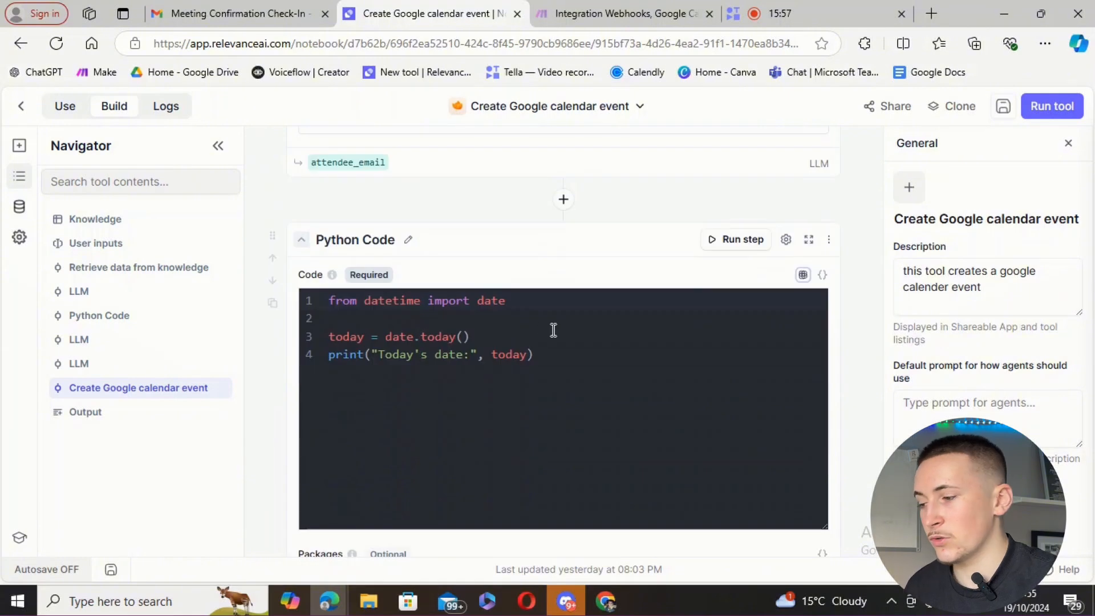
{"action": "scroll", "coordinate": [554, 330], "scroll_direction": "down", "scroll_amount": 6}
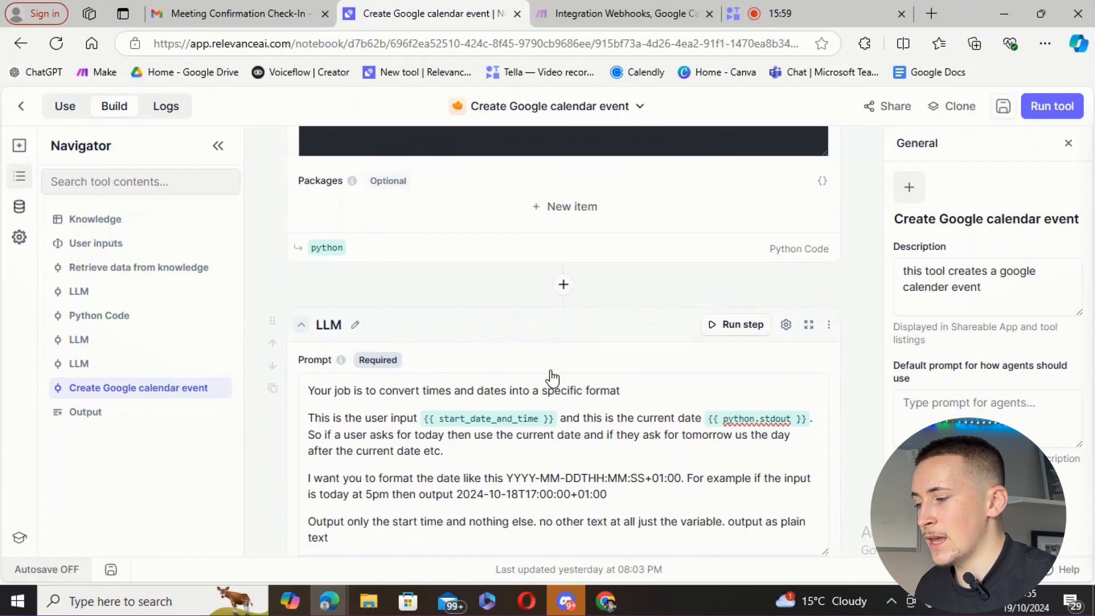
{"action": "scroll", "coordinate": [551, 378], "scroll_direction": "down", "scroll_amount": 2}
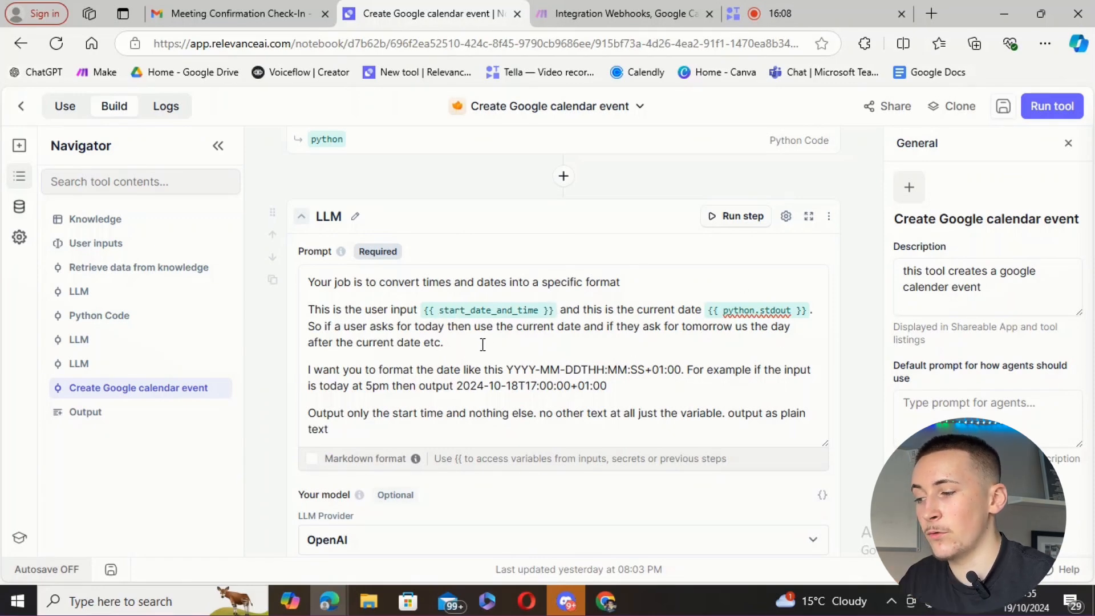
{"action": "left_click_drag", "start_coordinate": [507, 372], "coordinate": [550, 372]}
{"action": "left_click", "coordinate": [528, 371]}
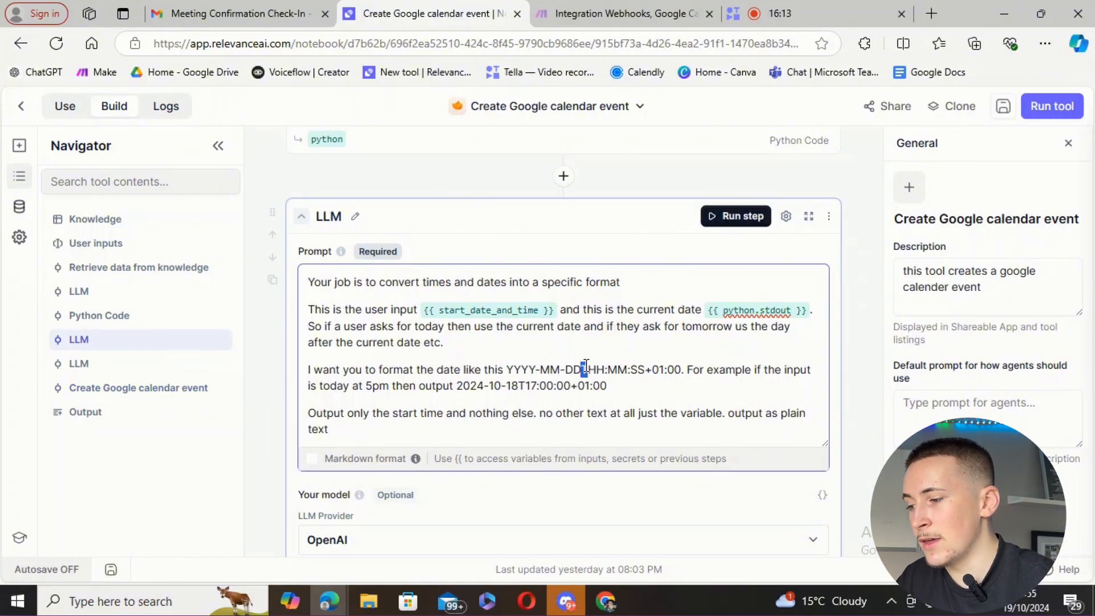
{"action": "left_click", "coordinate": [618, 371]}
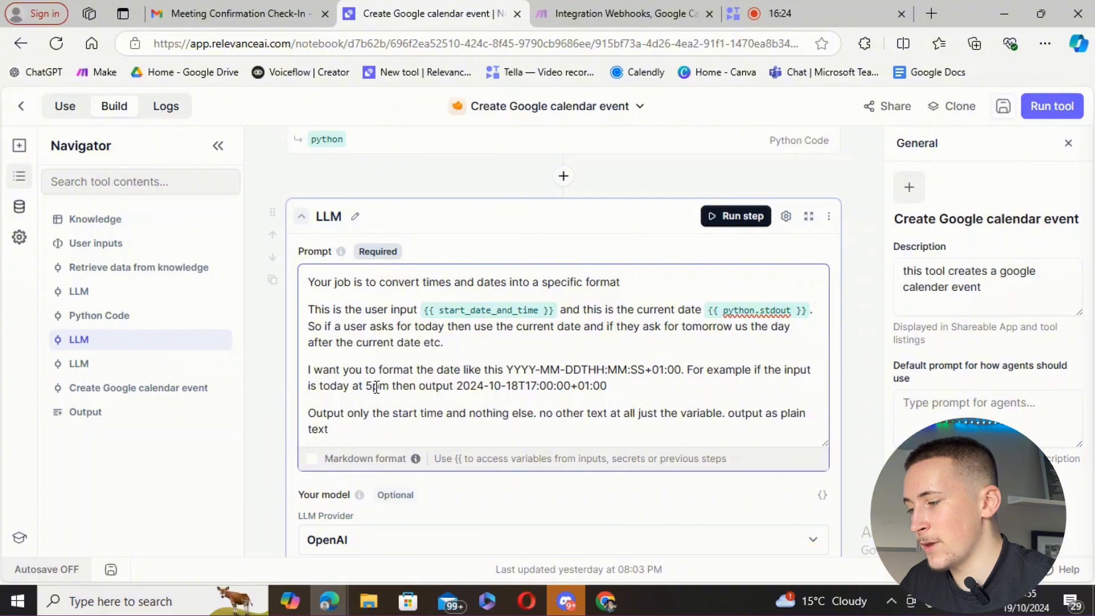
{"action": "left_click_drag", "start_coordinate": [455, 388], "coordinate": [599, 387]}
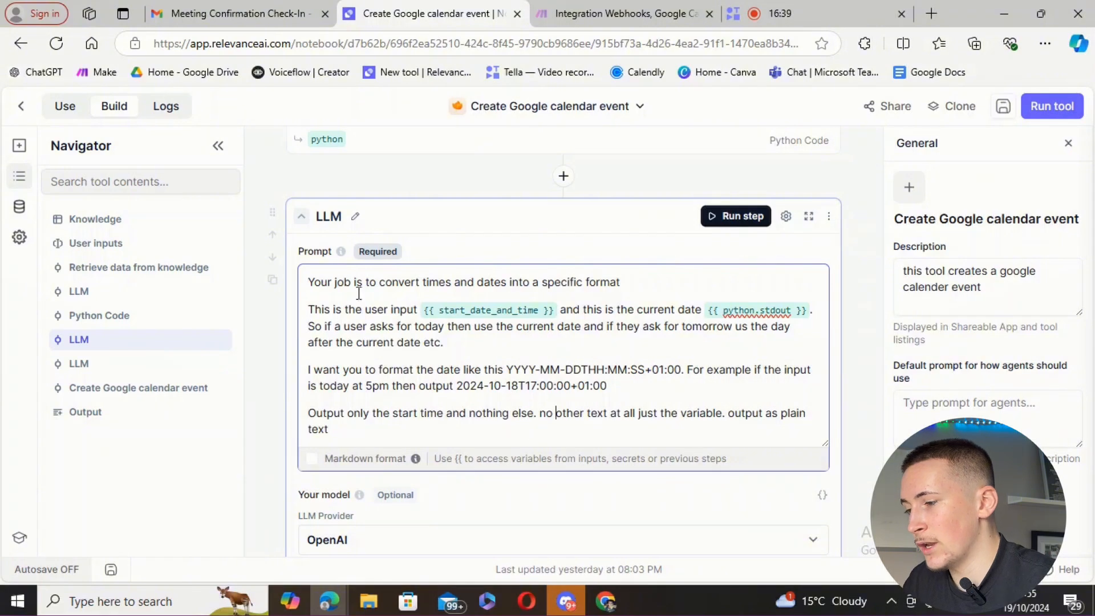
Review the end-time LLM prompt and the variables mapped to title, start, end and attendees in the Create Google calendar event step.
{"action": "scroll", "coordinate": [554, 324], "scroll_direction": "down", "scroll_amount": 9}
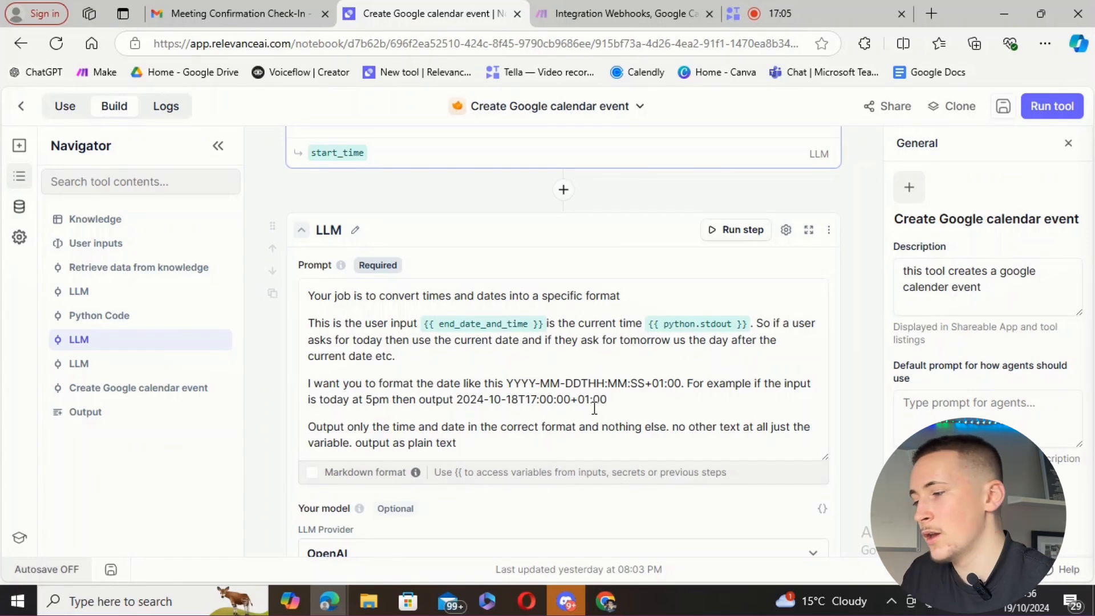
{"action": "scroll", "coordinate": [594, 365], "scroll_direction": "down", "scroll_amount": 7}
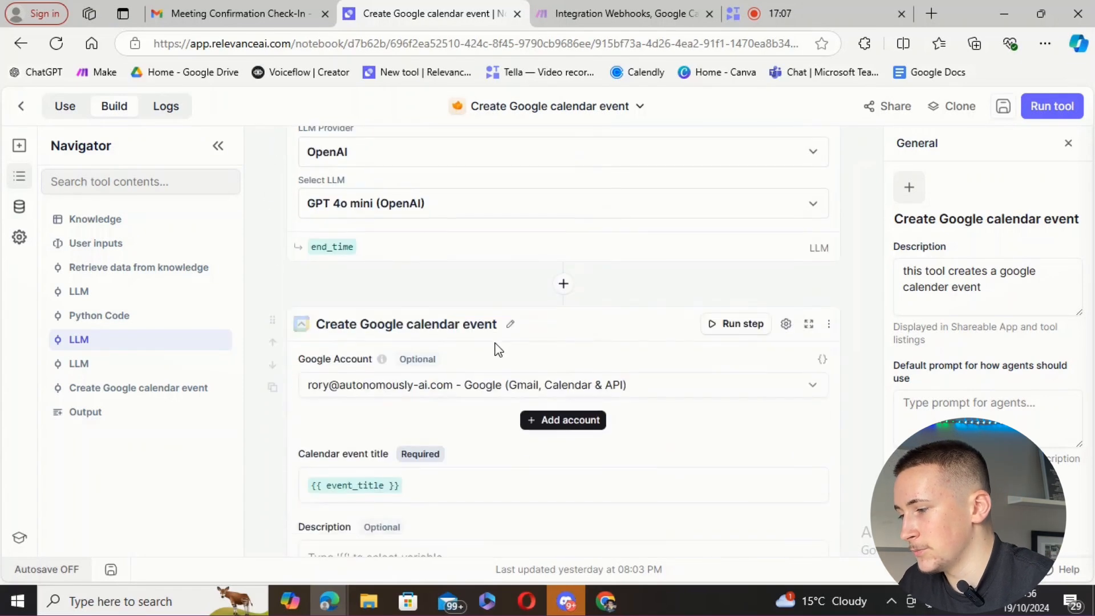
{"action": "scroll", "coordinate": [570, 337], "scroll_direction": "down", "scroll_amount": 3}
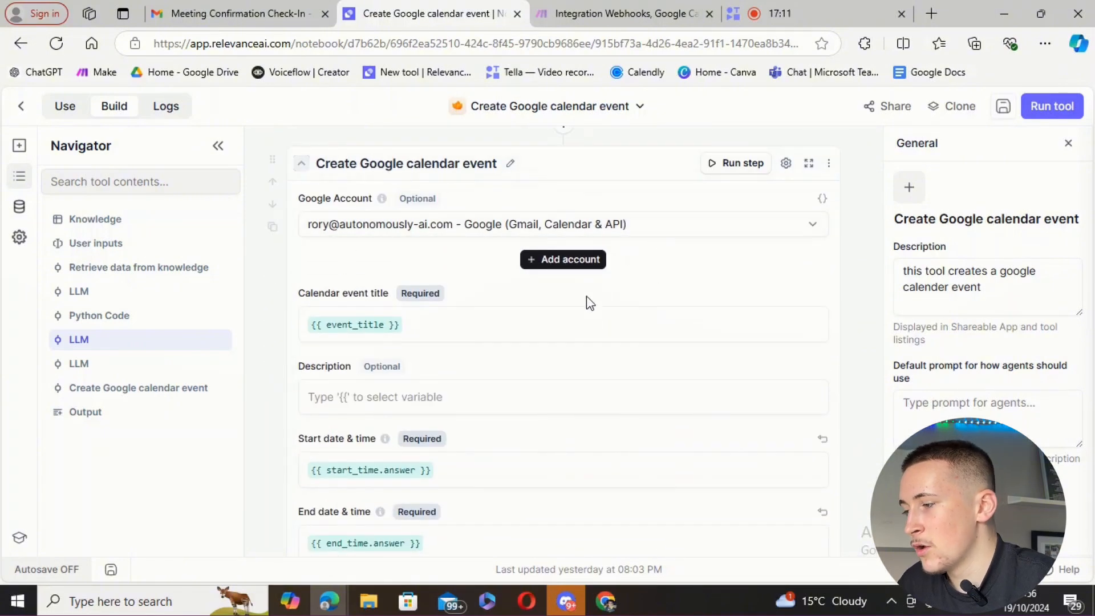
{"action": "left_click", "coordinate": [446, 357]}
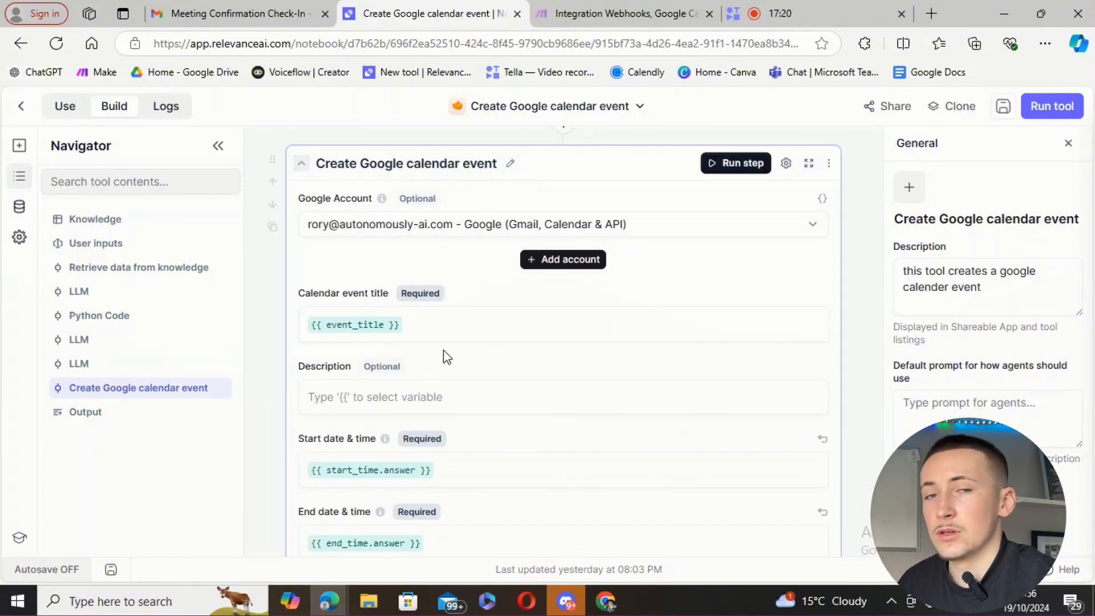
{"action": "left_click", "coordinate": [445, 320]}
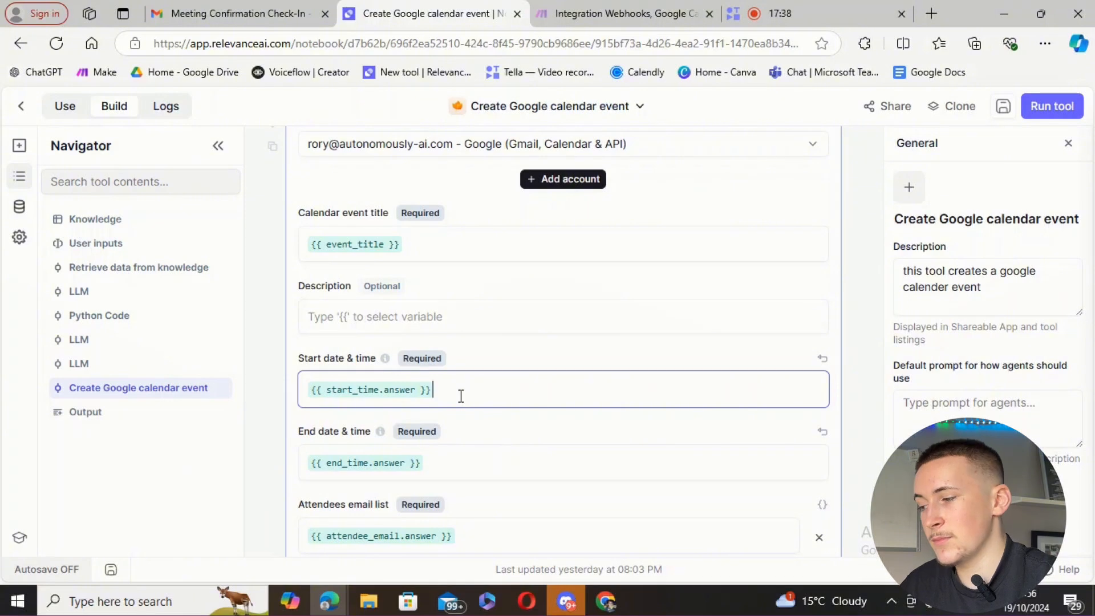
{"action": "scroll", "coordinate": [501, 377], "scroll_direction": "down", "scroll_amount": 1}
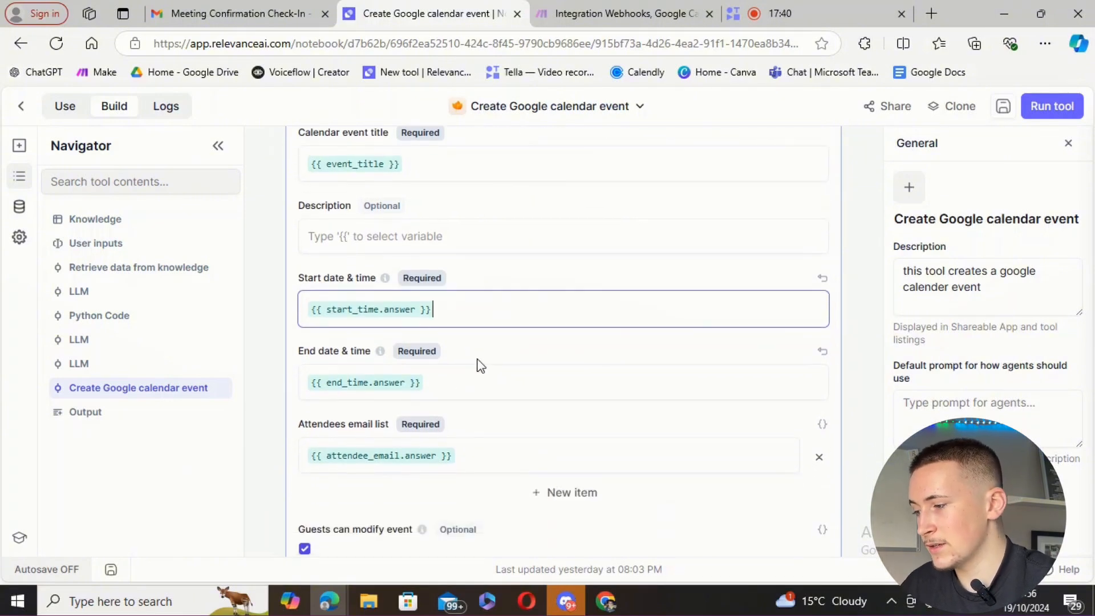
{"action": "left_click", "coordinate": [489, 380]}
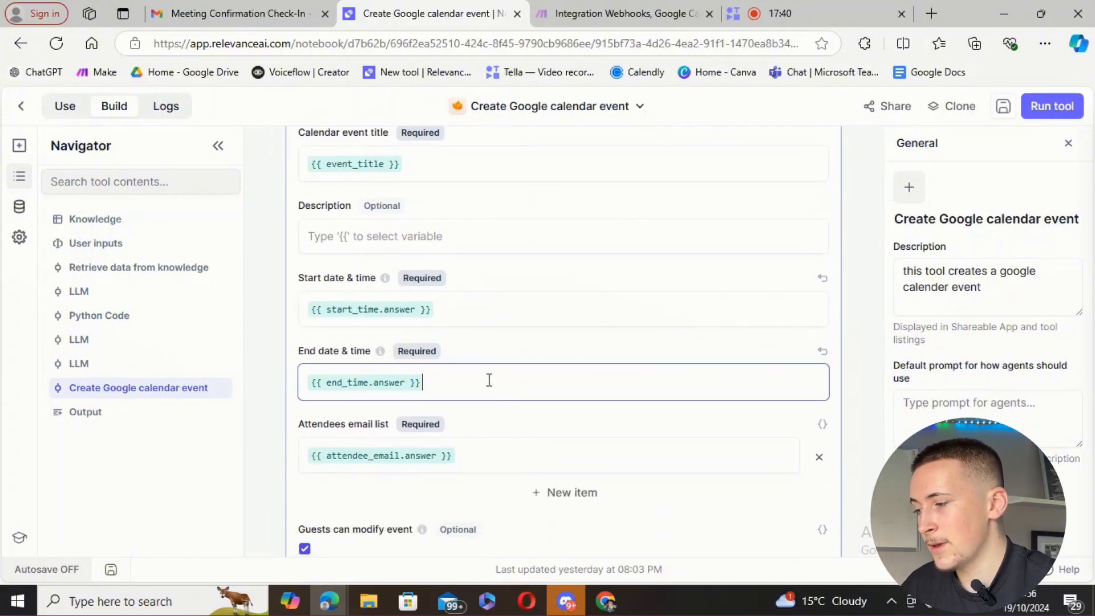
{"action": "left_click", "coordinate": [486, 455]}
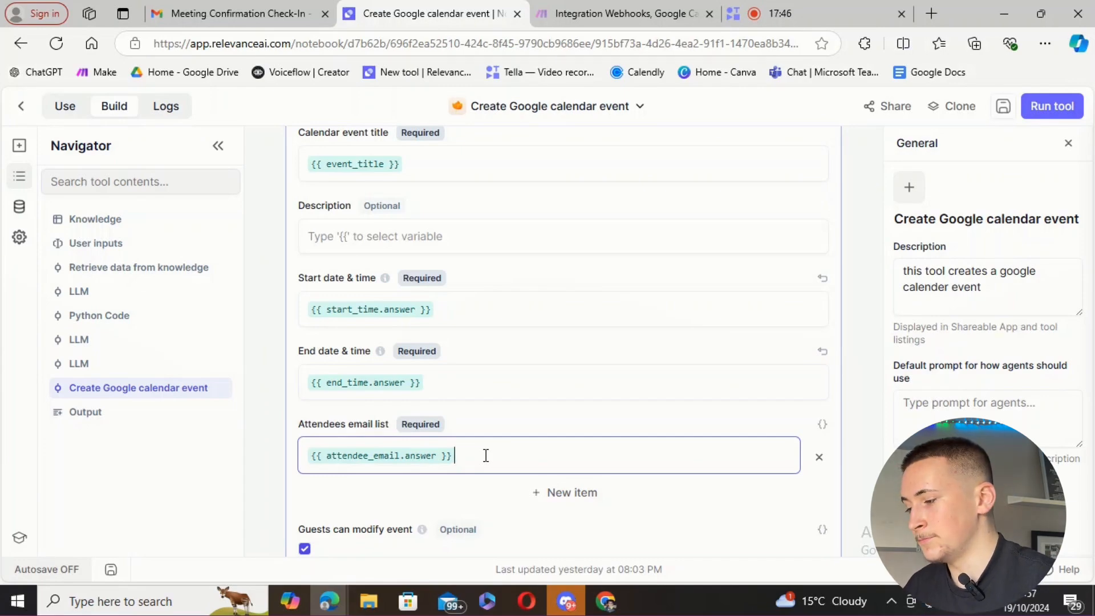
Enter the test values "meeting about project" as Event title, "today at 5" as start and "today at 6" as end, and check them.
{"action": "scroll", "coordinate": [575, 374], "scroll_direction": "up", "scroll_amount": 15}
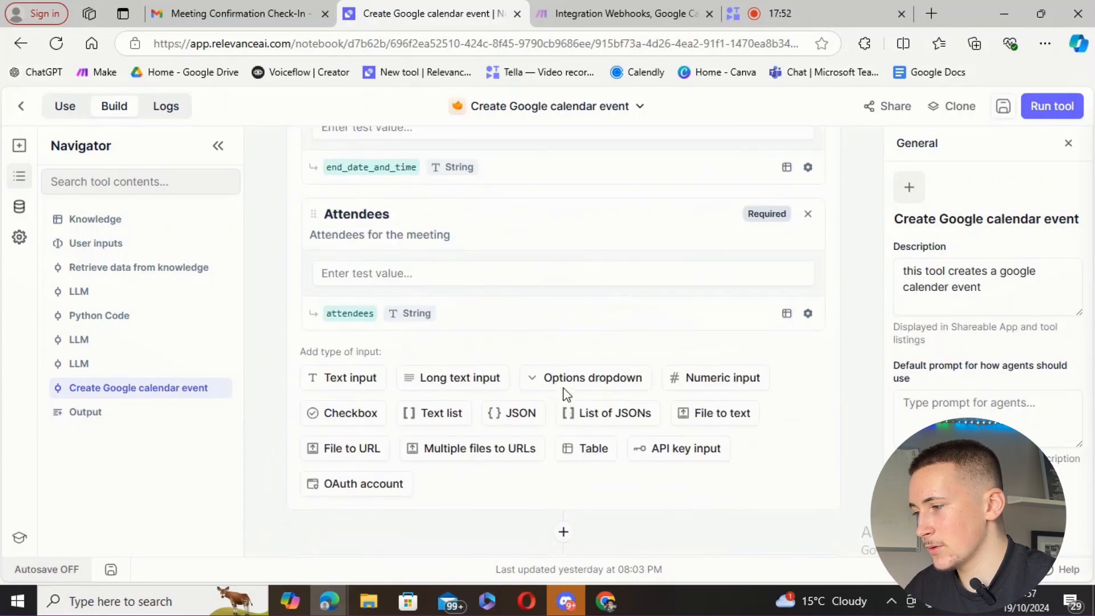
{"action": "scroll", "coordinate": [563, 386], "scroll_direction": "up", "scroll_amount": 3}
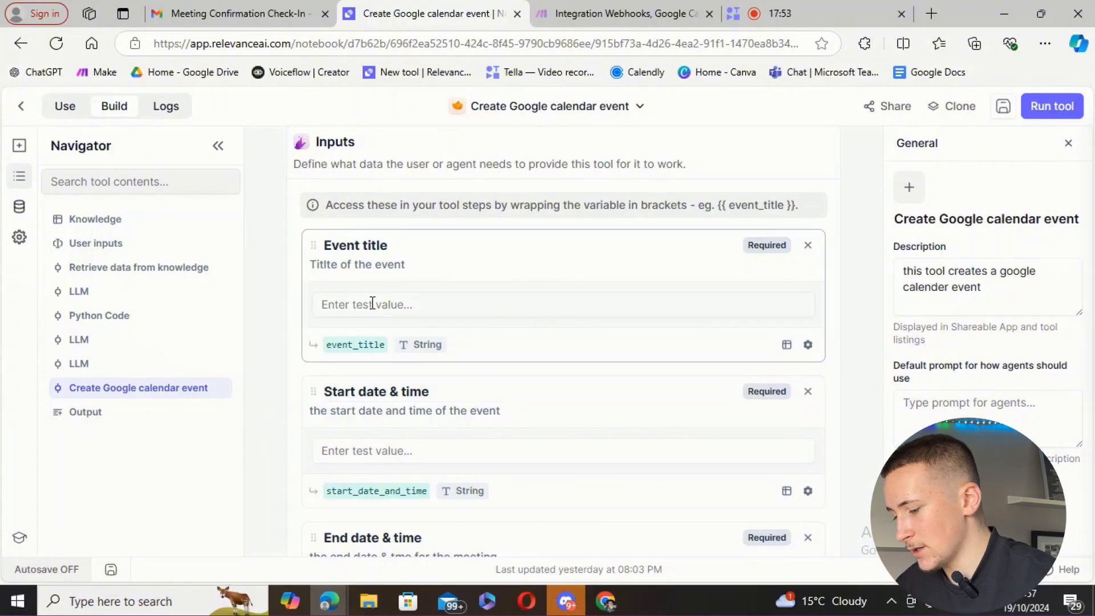
{"action": "left_click", "coordinate": [390, 313]}
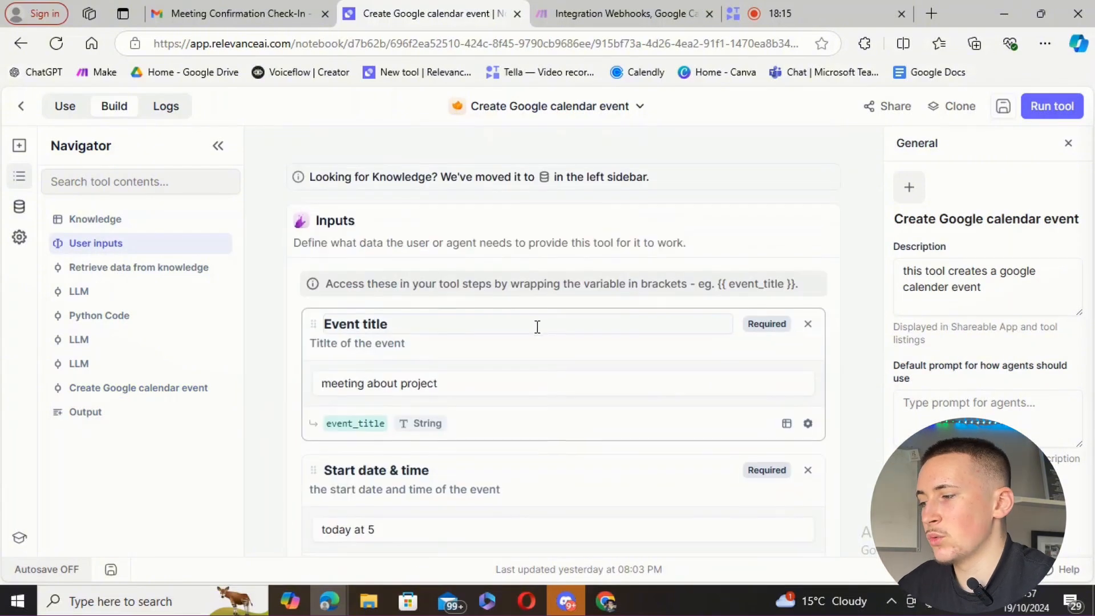
{"action": "scroll", "coordinate": [536, 325], "scroll_direction": "down", "scroll_amount": 3}
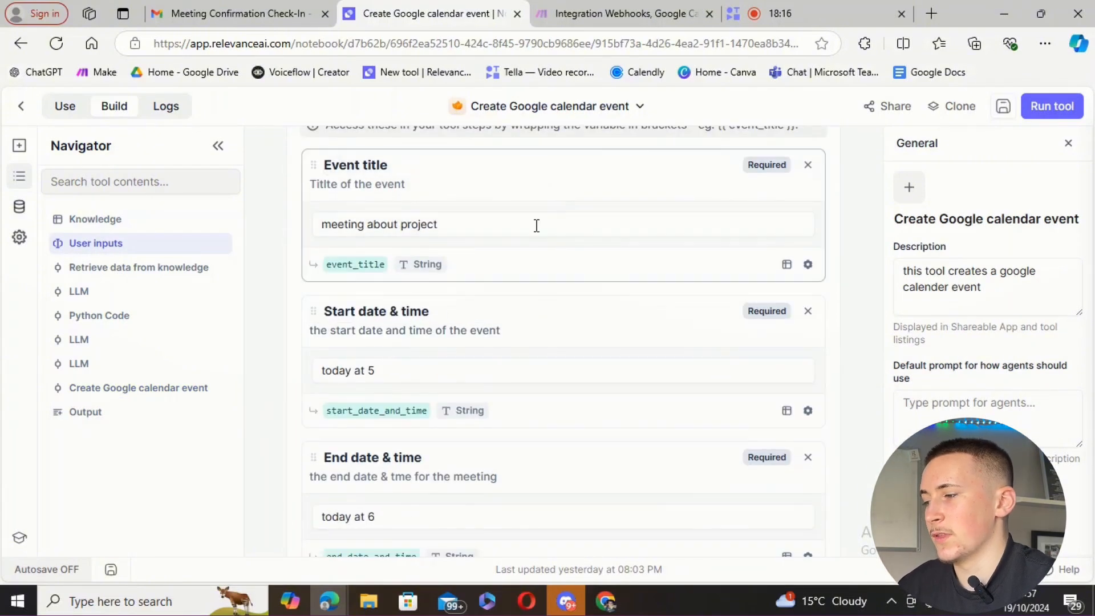
{"action": "left_click", "coordinate": [496, 224]}
{"action": "left_click", "coordinate": [425, 372]}
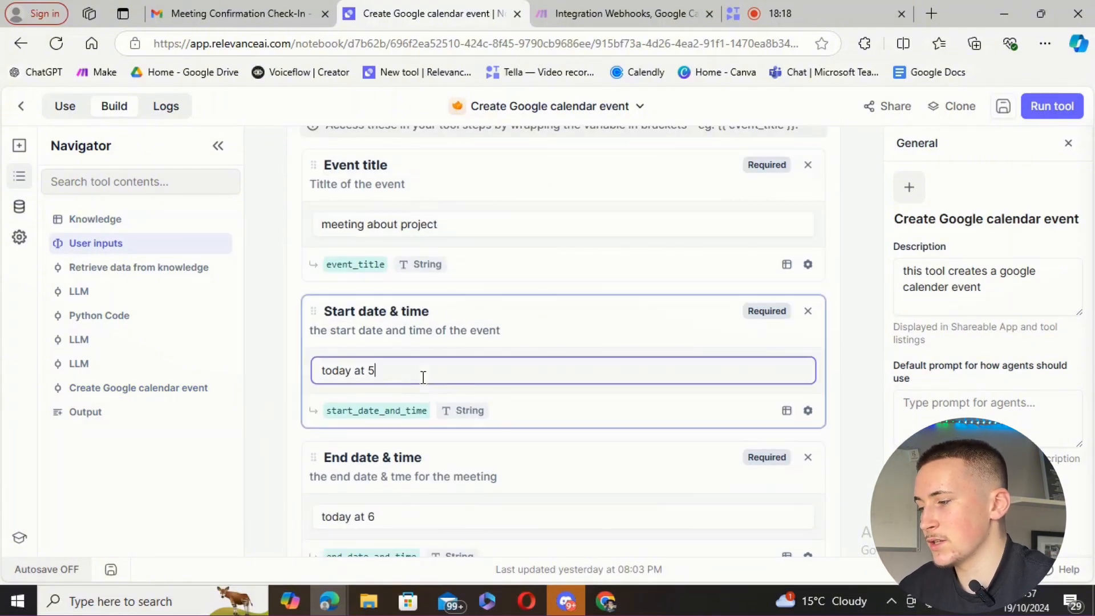
{"action": "scroll", "coordinate": [520, 354], "scroll_direction": "down", "scroll_amount": 2}
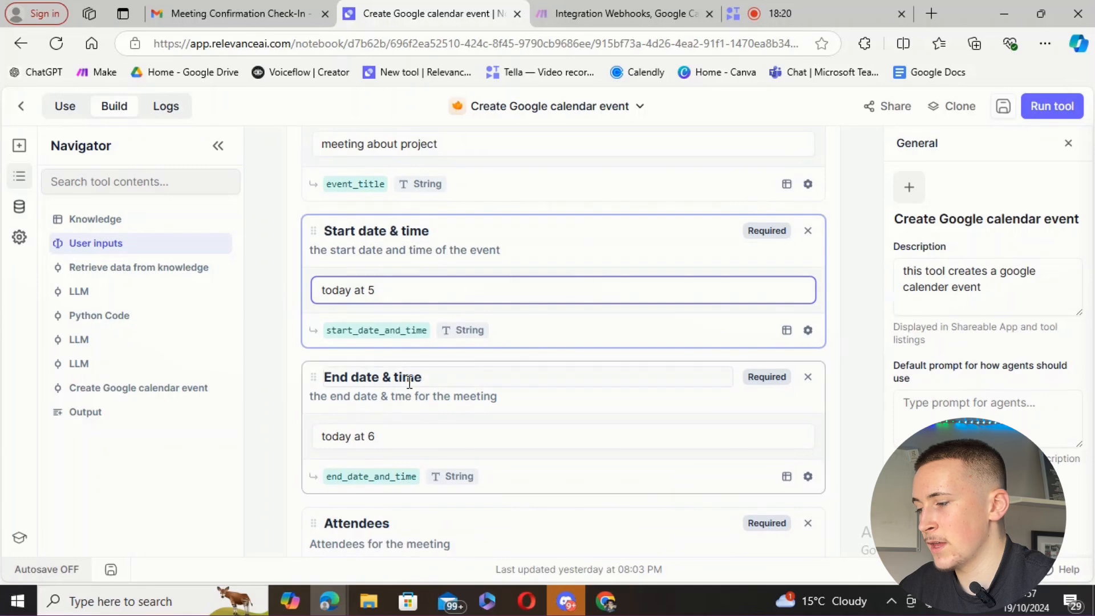
Check the Attendees test value and run the tool with the entered meeting title, times and attendee.
{"action": "scroll", "coordinate": [446, 378], "scroll_direction": "down", "scroll_amount": 3}
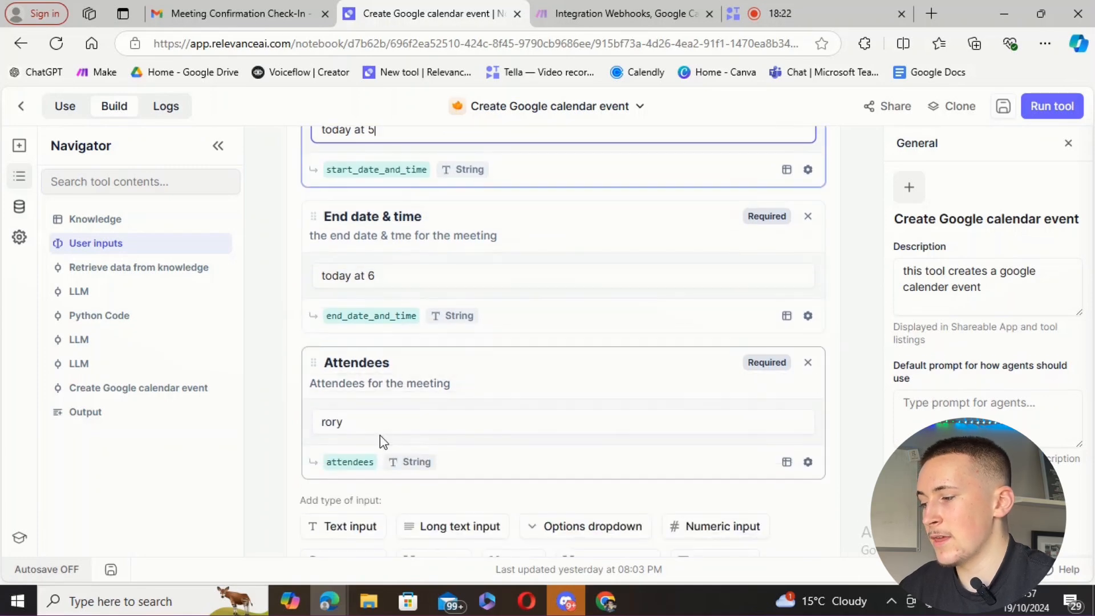
{"action": "left_click", "coordinate": [440, 425]}
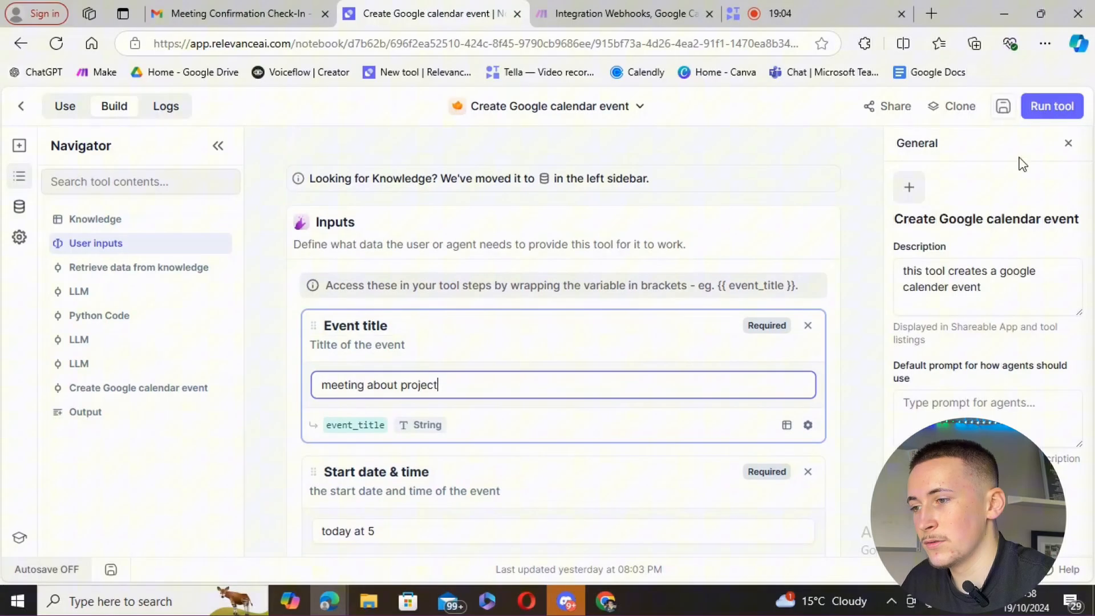
{"action": "left_click", "coordinate": [646, 279]}
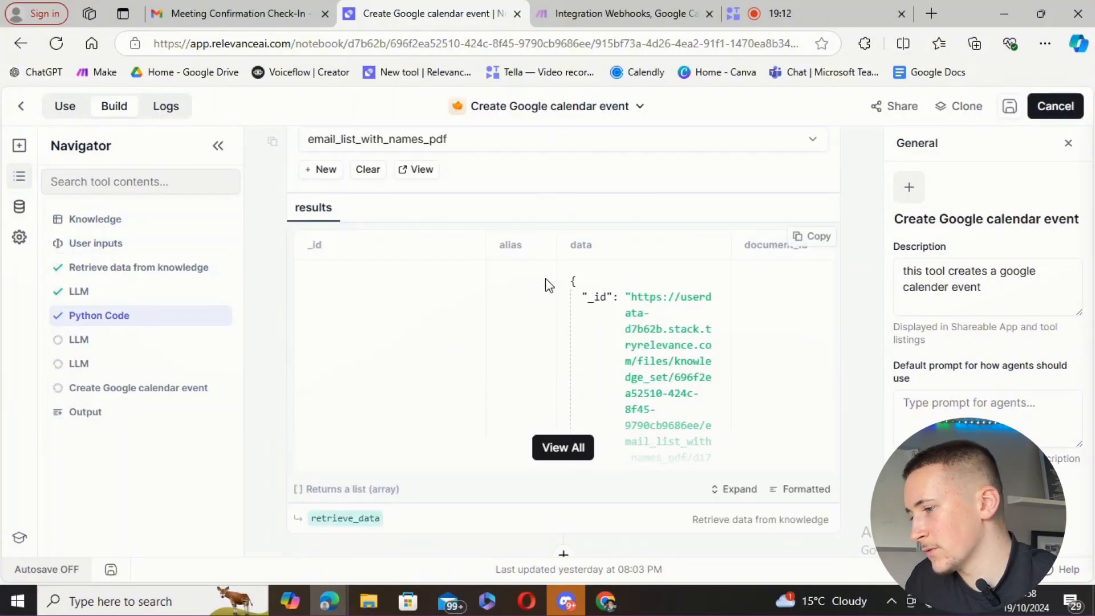
Inspect the run's retrieved data, the attendee_email answer and the Python Code step's stdout output.
{"action": "scroll", "coordinate": [549, 287], "scroll_direction": "down", "scroll_amount": 10}
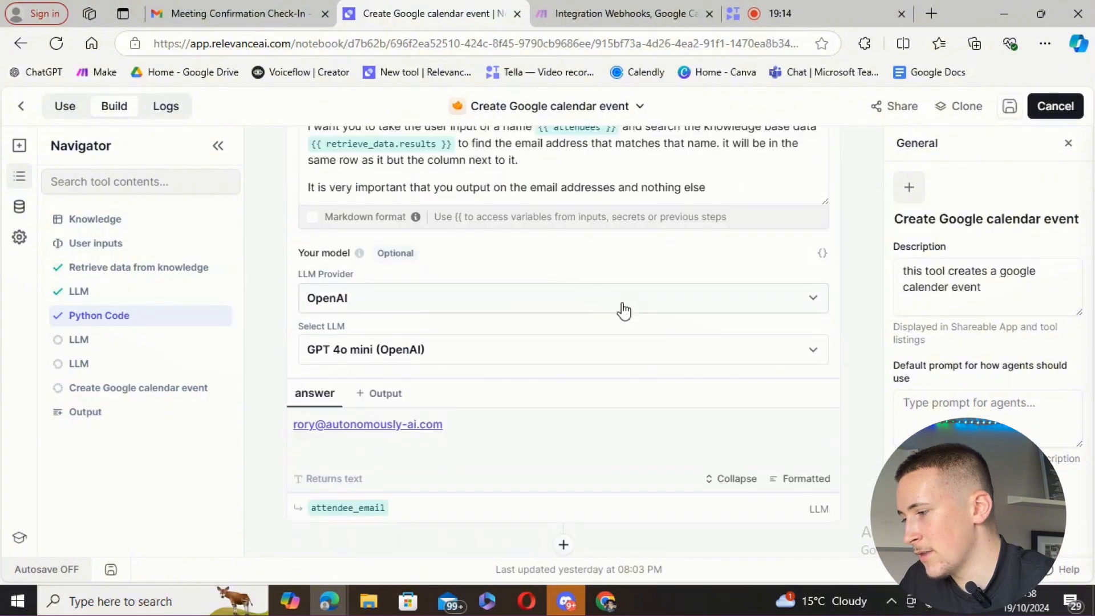
{"action": "scroll", "coordinate": [573, 305], "scroll_direction": "down", "scroll_amount": 7}
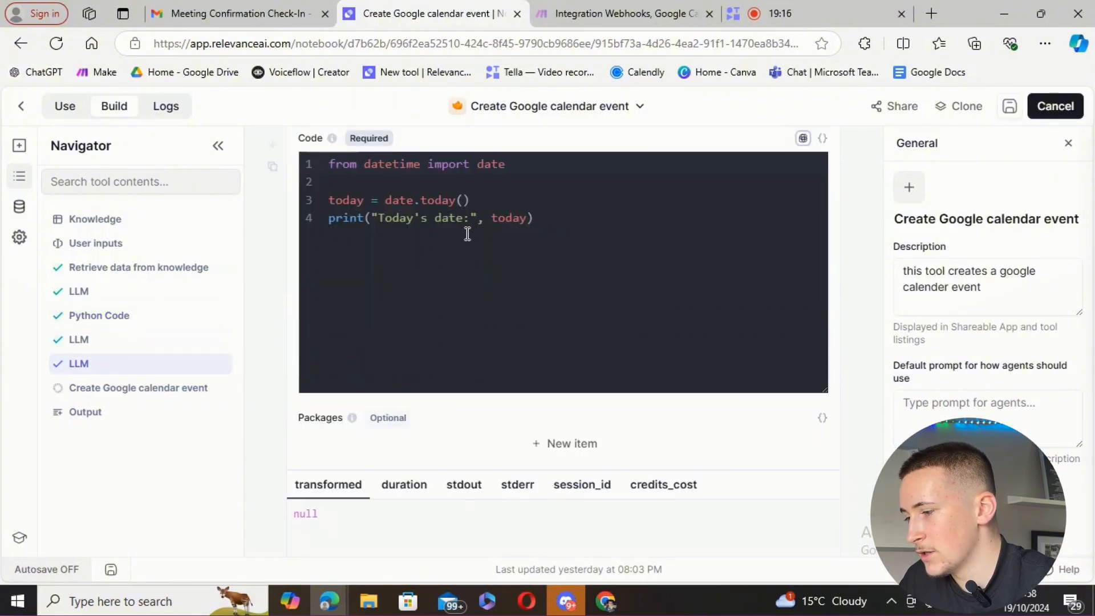
{"action": "scroll", "coordinate": [571, 240], "scroll_direction": "down", "scroll_amount": 12}
{"action": "scroll", "coordinate": [645, 262], "scroll_direction": "up", "scroll_amount": 8}
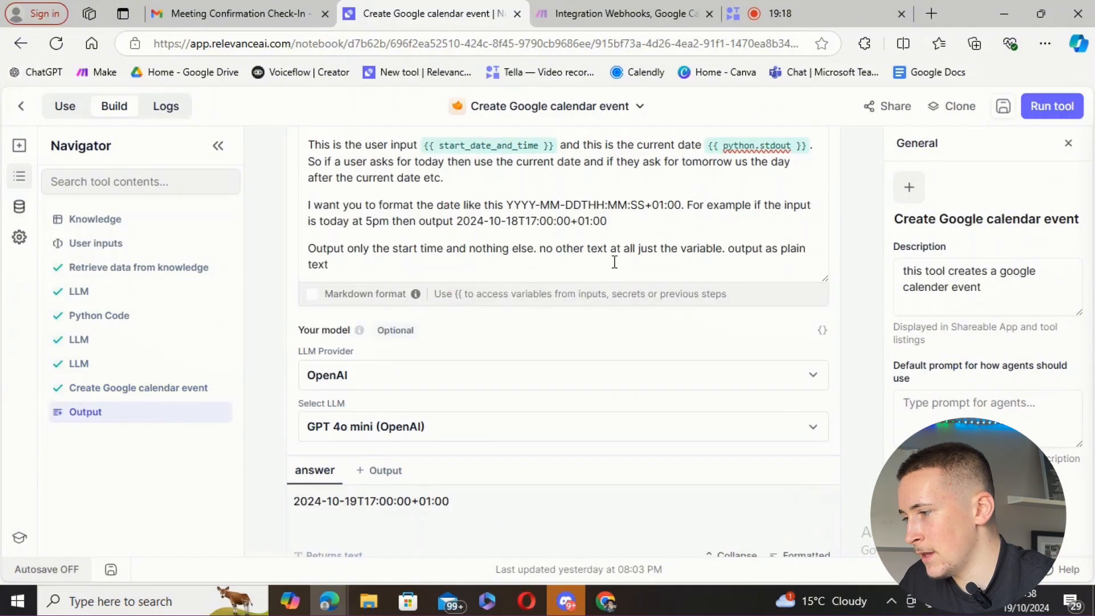
{"action": "scroll", "coordinate": [626, 263], "scroll_direction": "up", "scroll_amount": 5}
{"action": "left_click", "coordinate": [456, 428]}
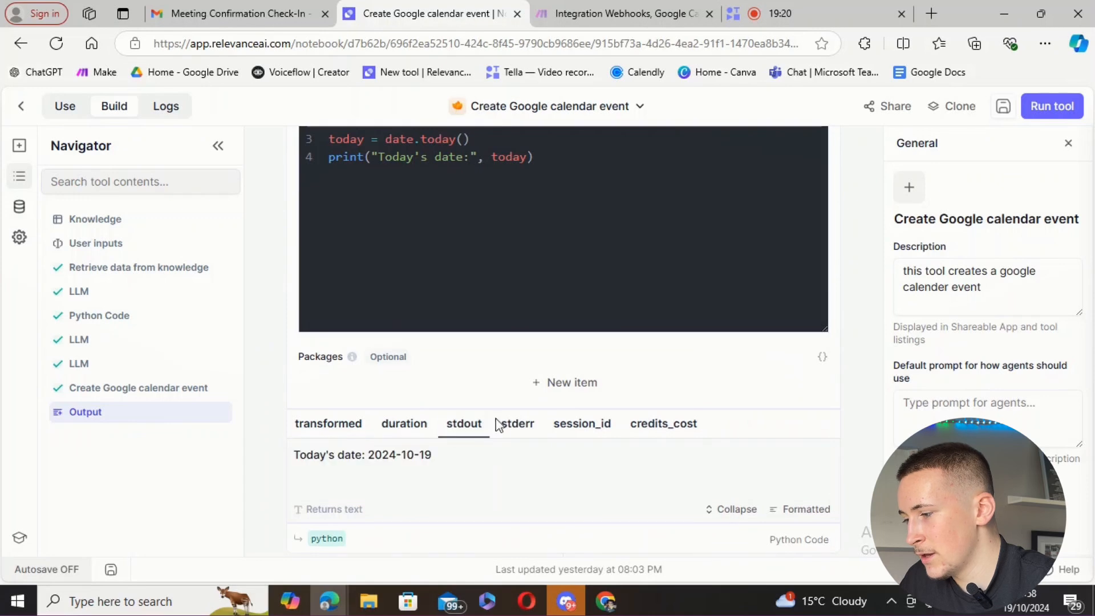
{"action": "scroll", "coordinate": [487, 357], "scroll_direction": "down", "scroll_amount": 4}
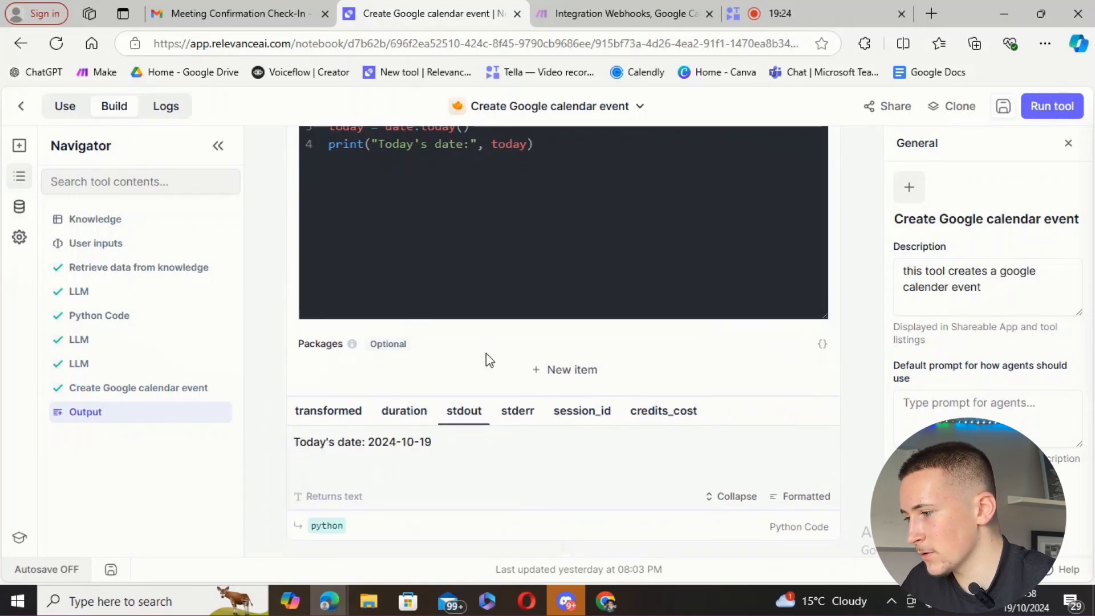
Check the start_time and end_time answers, and the event_id output of the Create Google calendar event step.
{"action": "scroll", "coordinate": [546, 341], "scroll_direction": "down", "scroll_amount": 10}
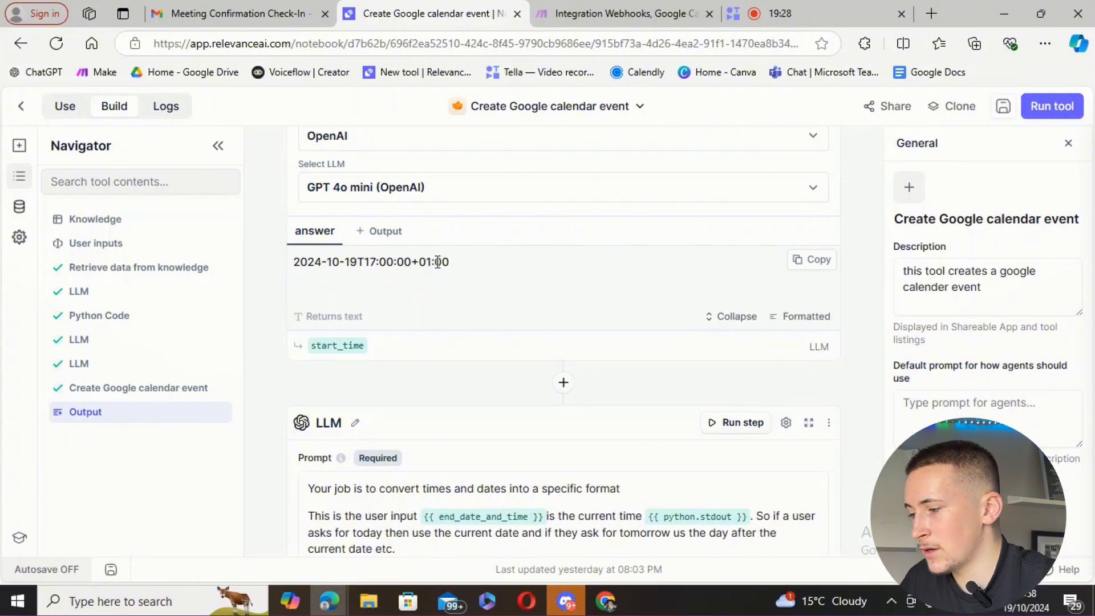
{"action": "scroll", "coordinate": [437, 262], "scroll_direction": "down", "scroll_amount": 10}
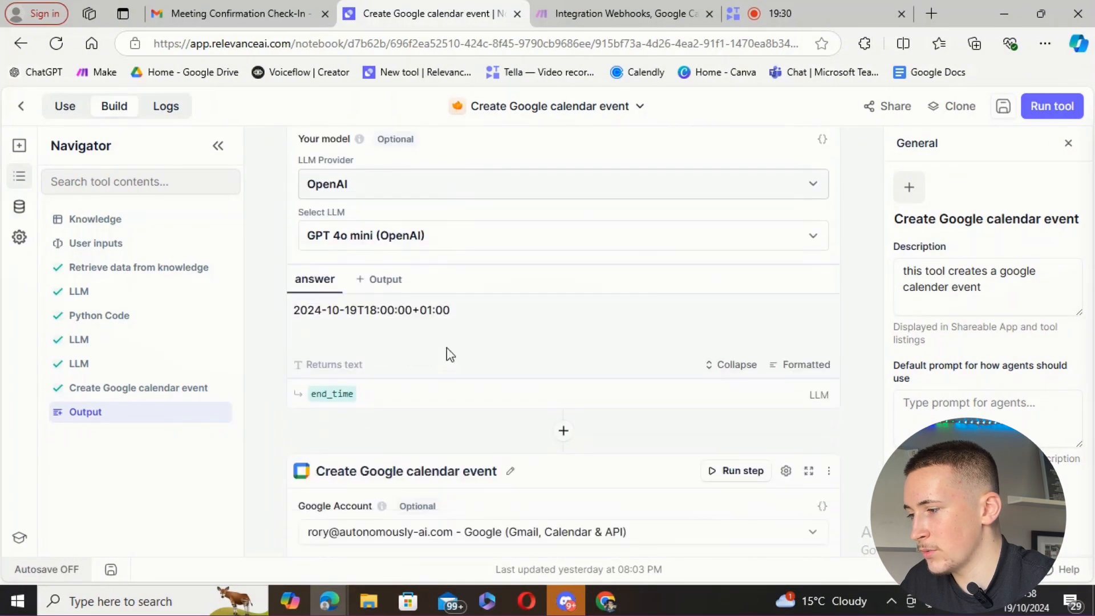
{"action": "scroll", "coordinate": [367, 318], "scroll_direction": "down", "scroll_amount": 9}
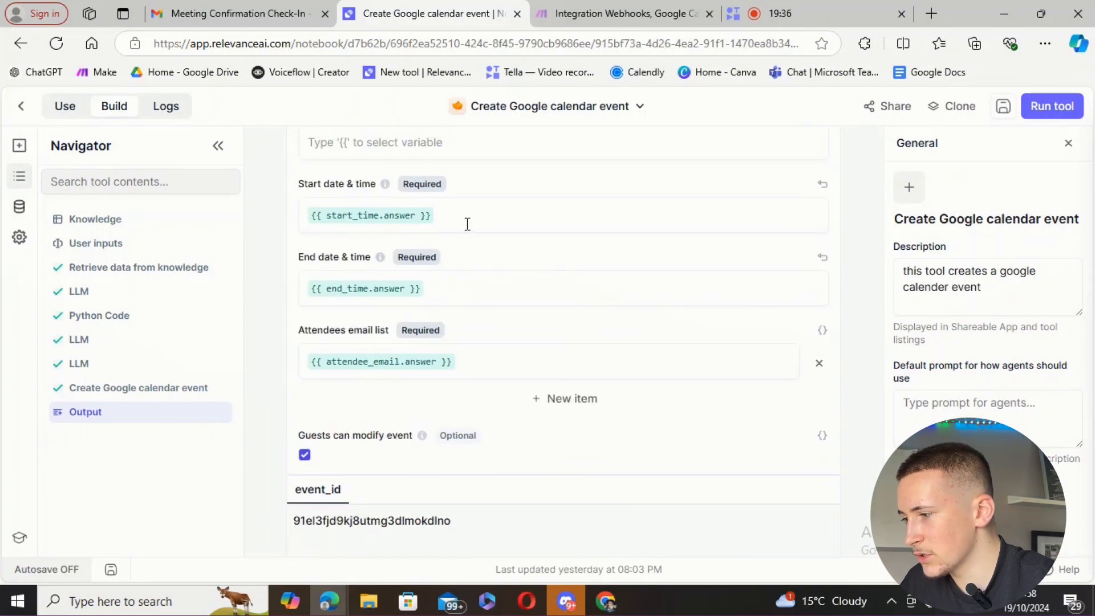
{"action": "scroll", "coordinate": [506, 288], "scroll_direction": "down", "scroll_amount": 5}
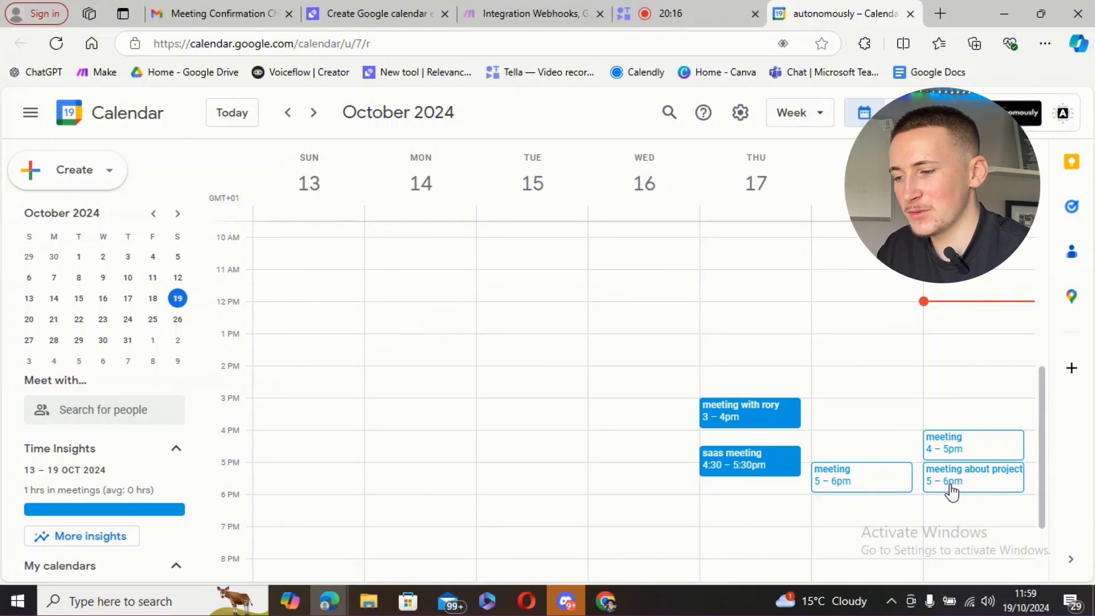
In Google Calendar, open the "meeting about project" event, check its time and guest details, and close the calendar.
{"action": "left_click", "coordinate": [979, 485]}
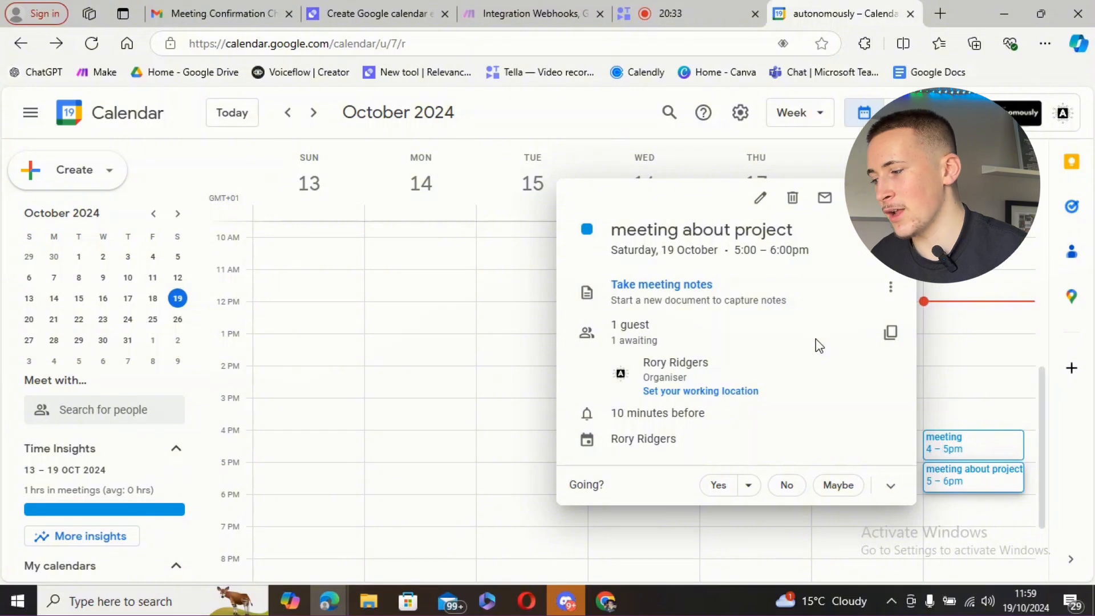
{"action": "left_click", "coordinate": [890, 198]}
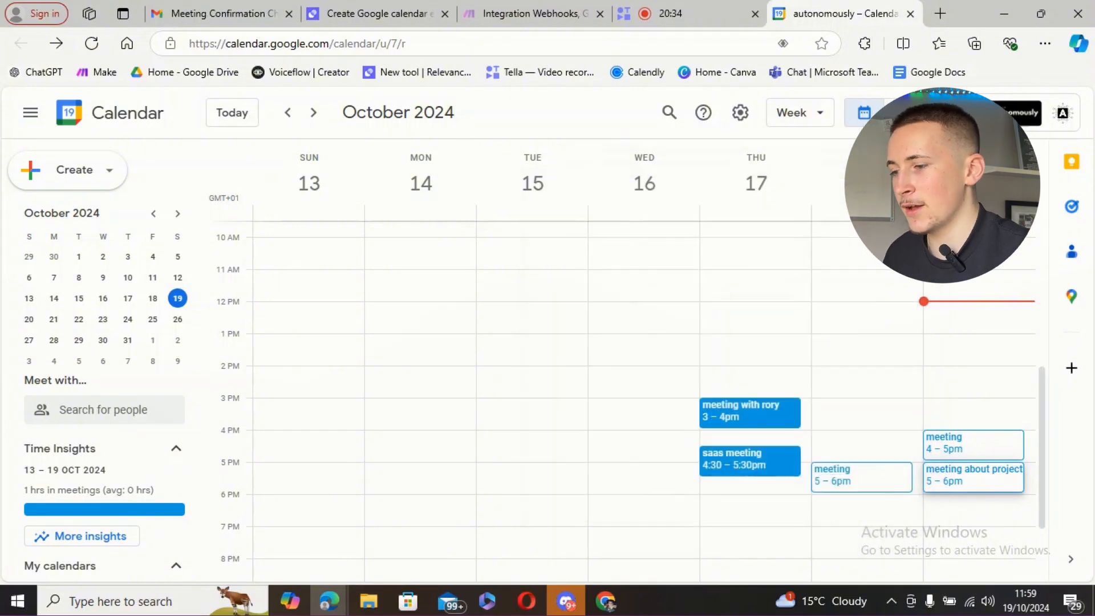
{"action": "left_click", "coordinate": [912, 13]}
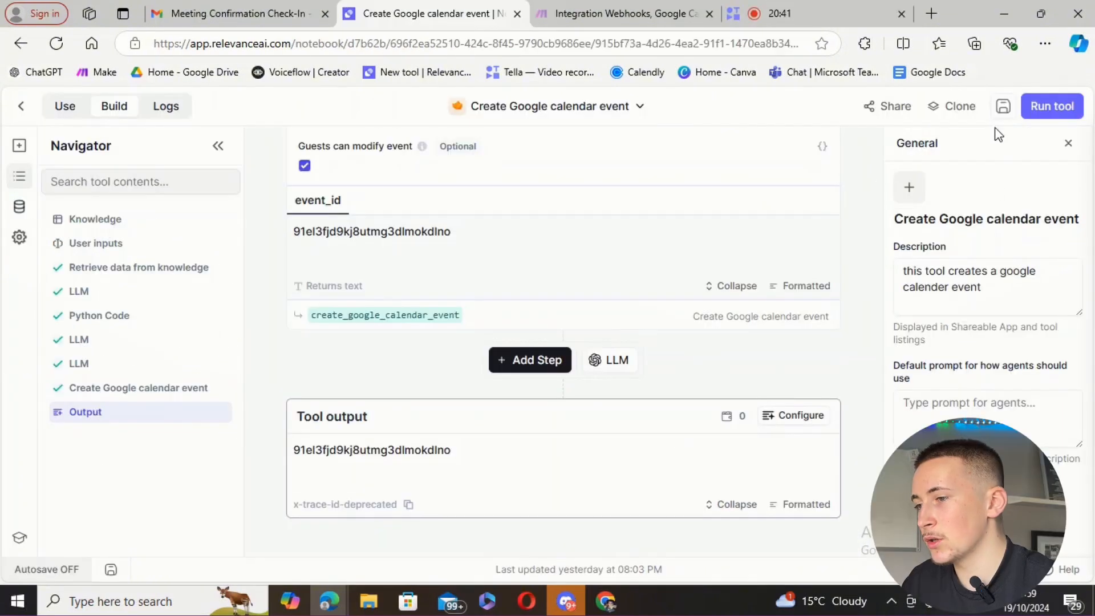
Return to the list of tools and open the Google calender event retriver tool for editing.
{"action": "left_click", "coordinate": [24, 110]}
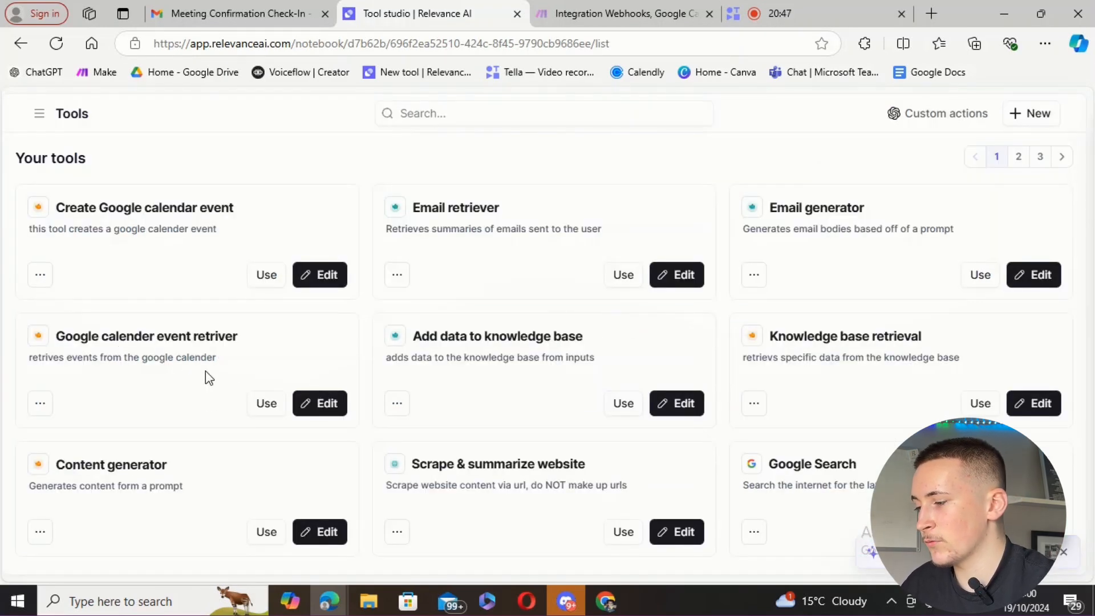
{"action": "left_click", "coordinate": [311, 402]}
{"action": "left_click", "coordinate": [317, 402]}
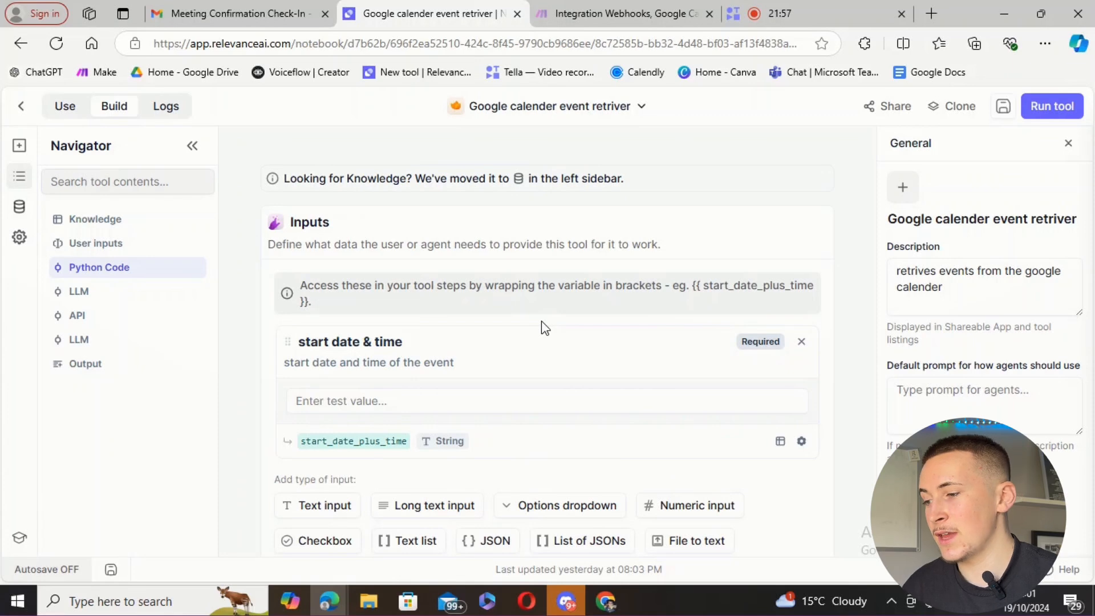
Review the tool's start date & time input and its Python Code step for the current date.
{"action": "scroll", "coordinate": [544, 329], "scroll_direction": "down", "scroll_amount": 10}
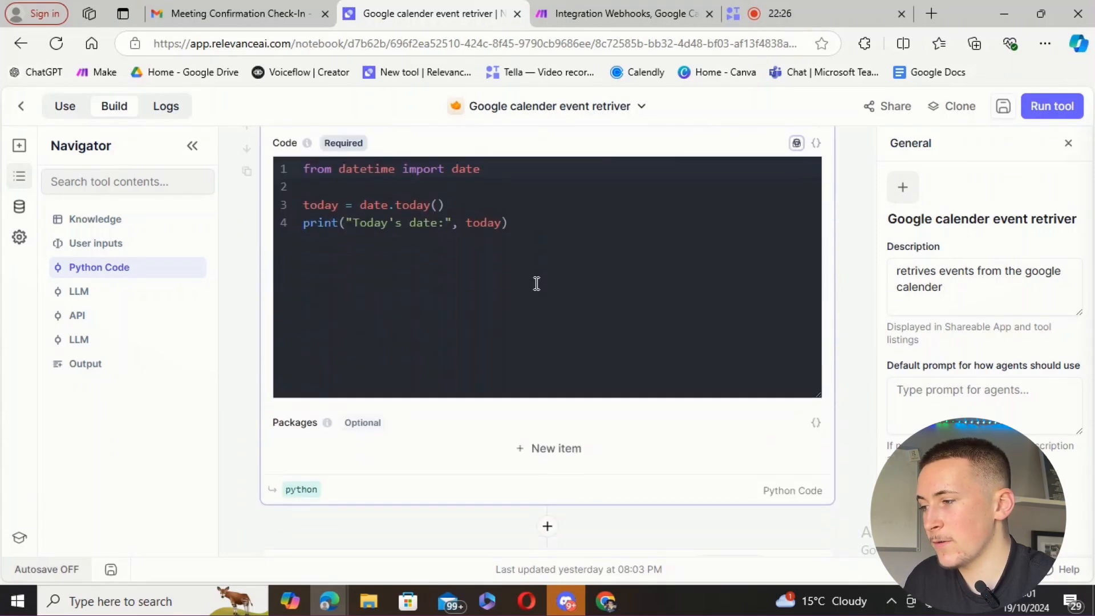
{"action": "scroll", "coordinate": [597, 323], "scroll_direction": "up", "scroll_amount": 3}
{"action": "scroll", "coordinate": [558, 326], "scroll_direction": "down", "scroll_amount": 3}
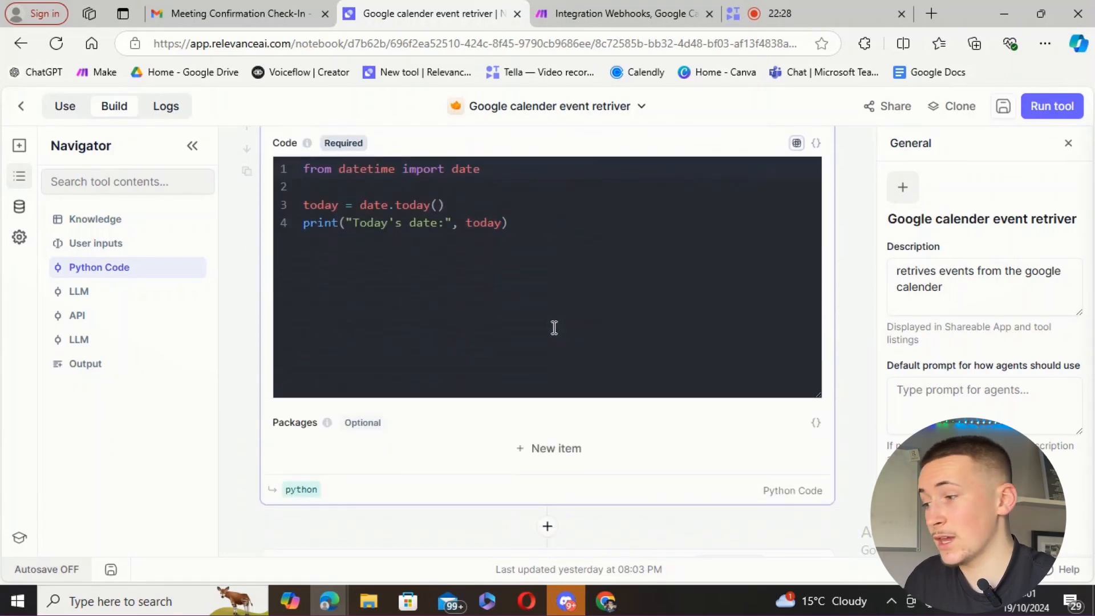
Expand the first LLM step and examine how its prompt converts start_date_plus_time to the YYYY-MM-DDTHH:MM:SS+01:00 format.
{"action": "scroll", "coordinate": [552, 325], "scroll_direction": "down", "scroll_amount": 5}
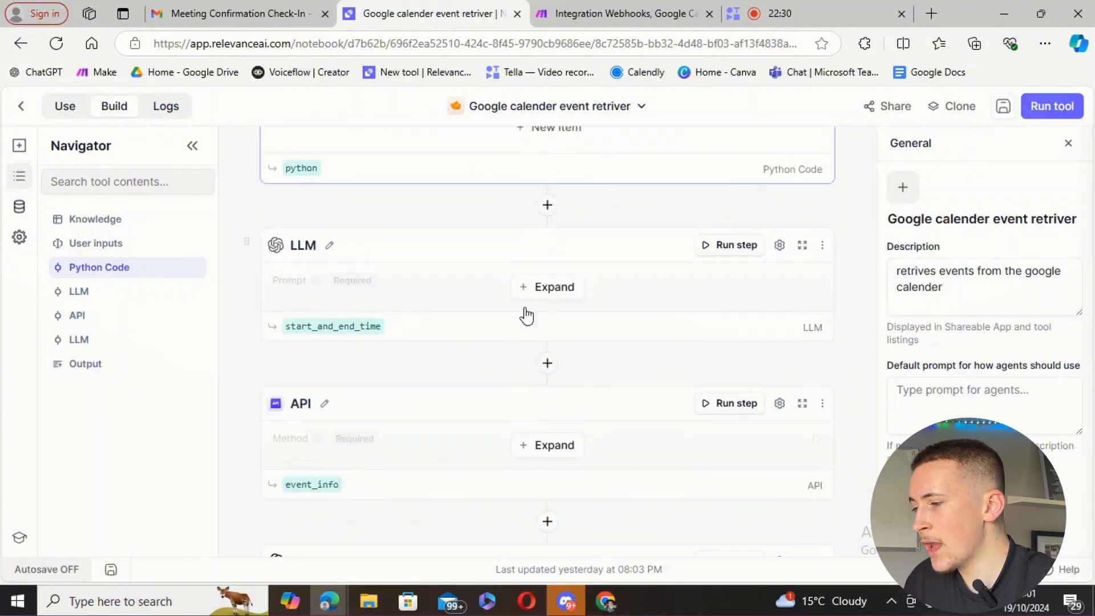
{"action": "left_click", "coordinate": [530, 292]}
{"action": "scroll", "coordinate": [587, 332], "scroll_direction": "down", "scroll_amount": 3}
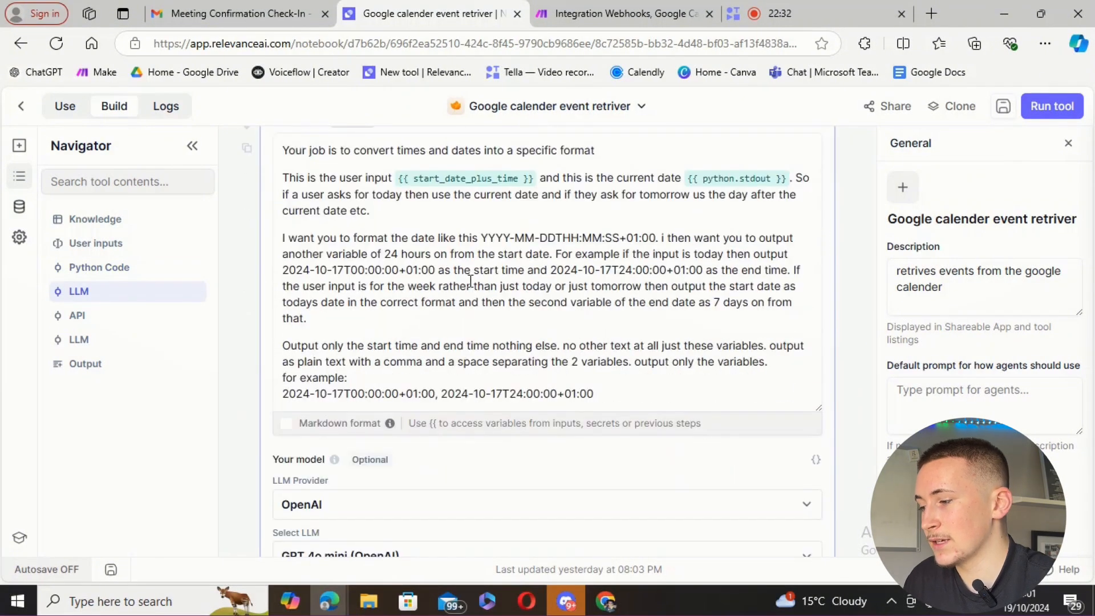
{"action": "scroll", "coordinate": [538, 273], "scroll_direction": "up", "scroll_amount": 1}
{"action": "scroll", "coordinate": [538, 274], "scroll_direction": "up", "scroll_amount": 1}
{"action": "left_click_drag", "start_coordinate": [482, 318], "coordinate": [663, 308]}
{"action": "left_click", "coordinate": [579, 363]}
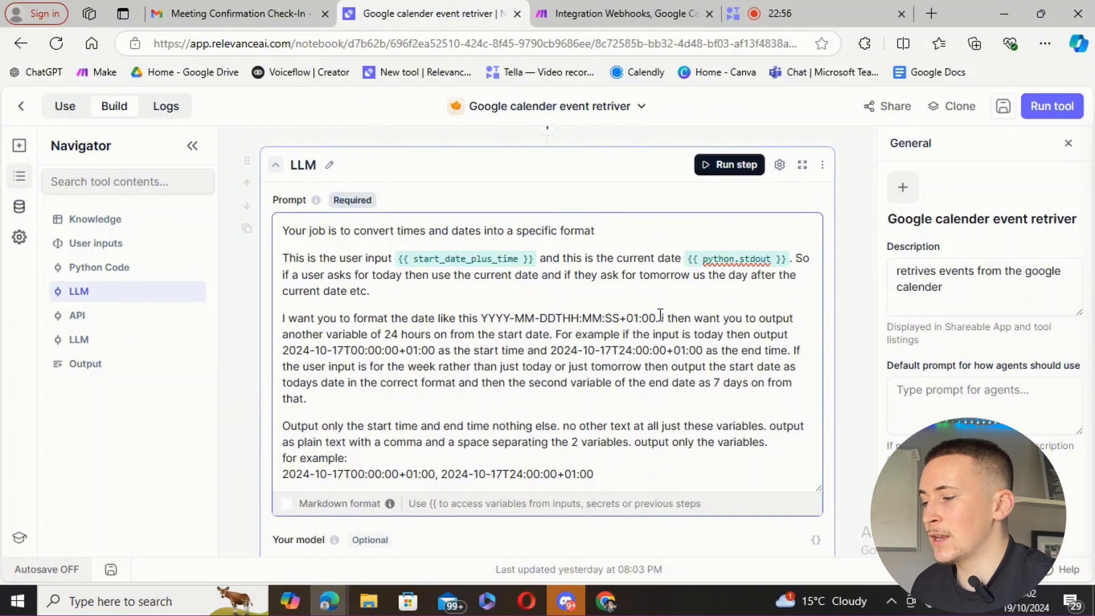
Review the prompt's instructions for outputting a second time variable 24 hours or 7 days after the start date.
{"action": "left_click_drag", "start_coordinate": [660, 317], "coordinate": [679, 317]}
{"action": "left_click", "coordinate": [482, 348]}
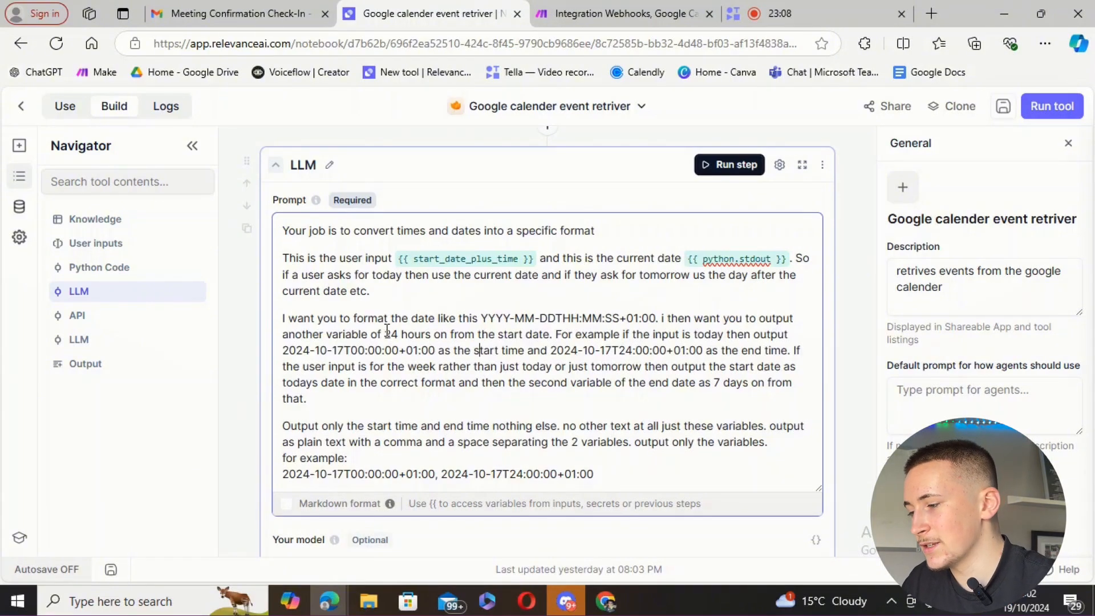
{"action": "scroll", "coordinate": [405, 393], "scroll_direction": "up", "scroll_amount": 1}
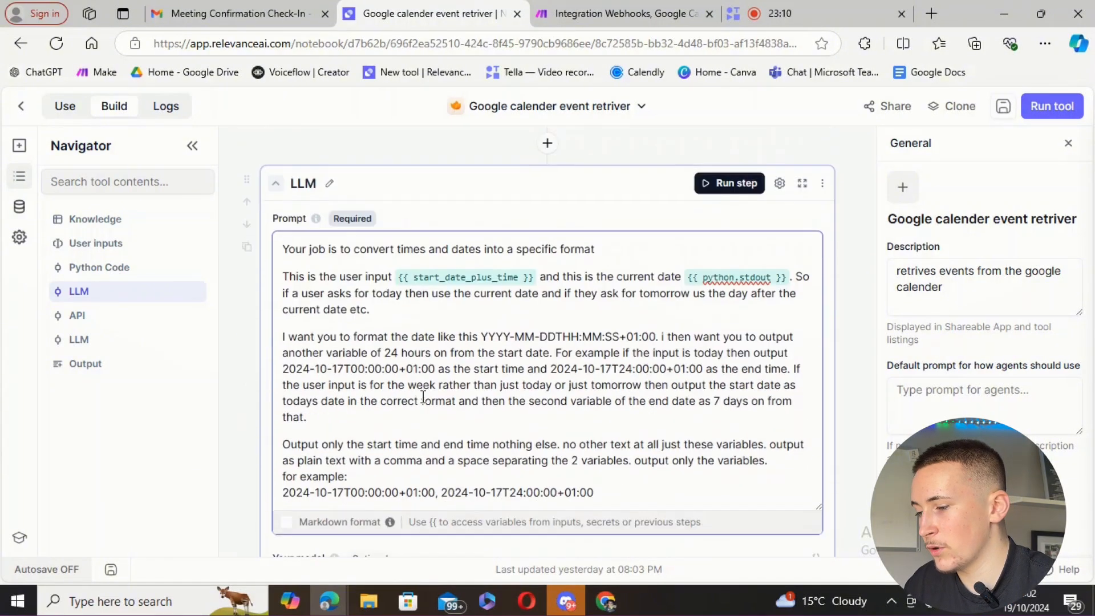
{"action": "scroll", "coordinate": [424, 398], "scroll_direction": "down", "scroll_amount": 1}
Examine the prompt's comma-separated example of start and end times, plus the step's model settings.
{"action": "left_click_drag", "start_coordinate": [595, 474], "coordinate": [306, 481]}
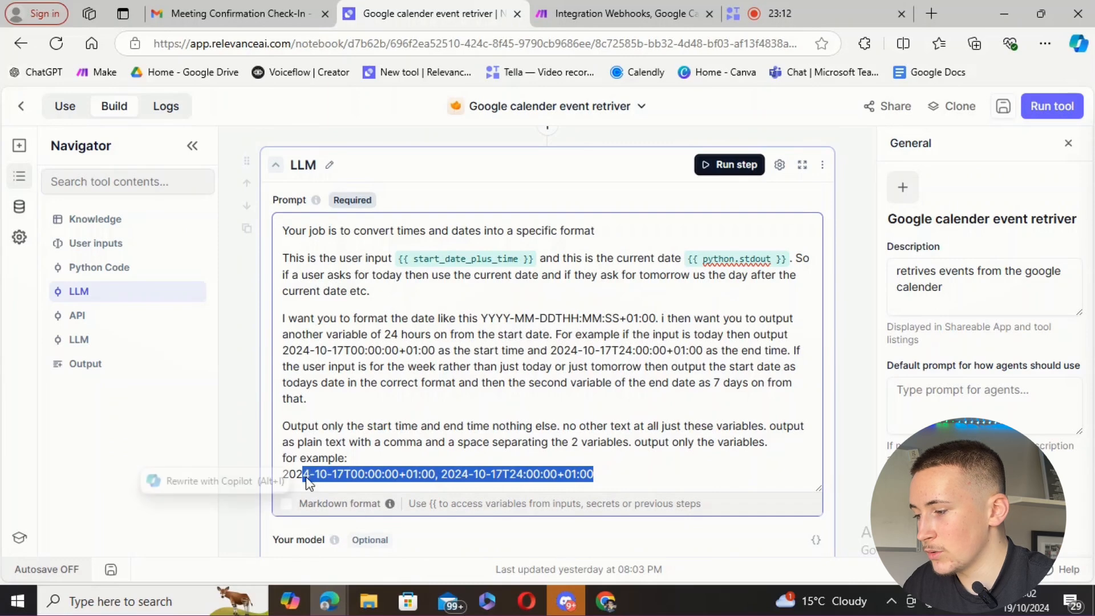
{"action": "left_click", "coordinate": [336, 476]}
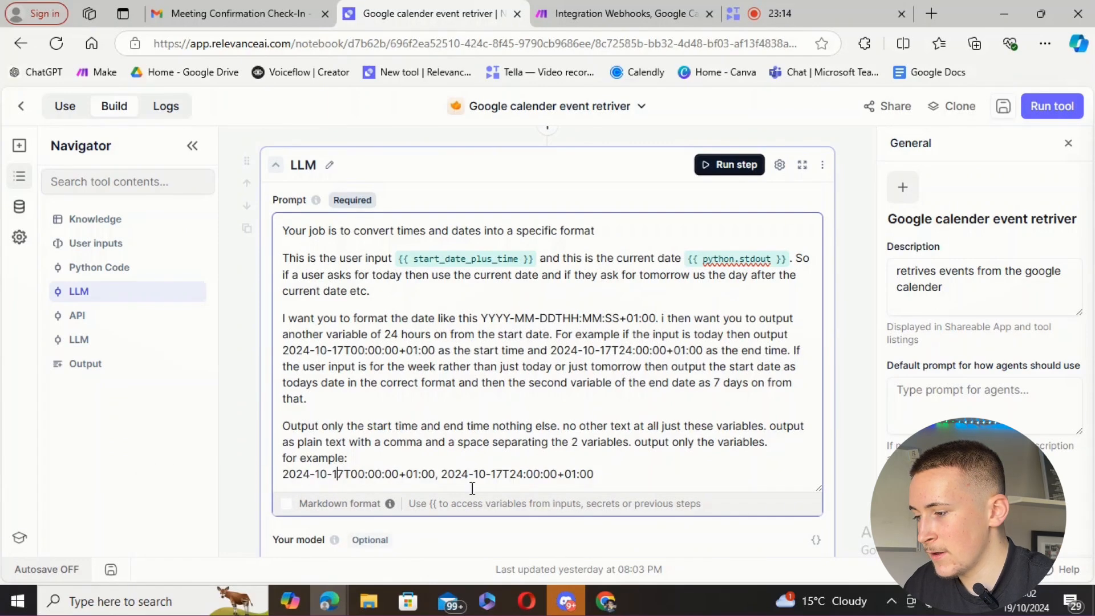
{"action": "left_click_drag", "start_coordinate": [509, 474], "coordinate": [524, 476]}
{"action": "left_click", "coordinate": [503, 477]}
{"action": "scroll", "coordinate": [607, 411], "scroll_direction": "down", "scroll_amount": 5}
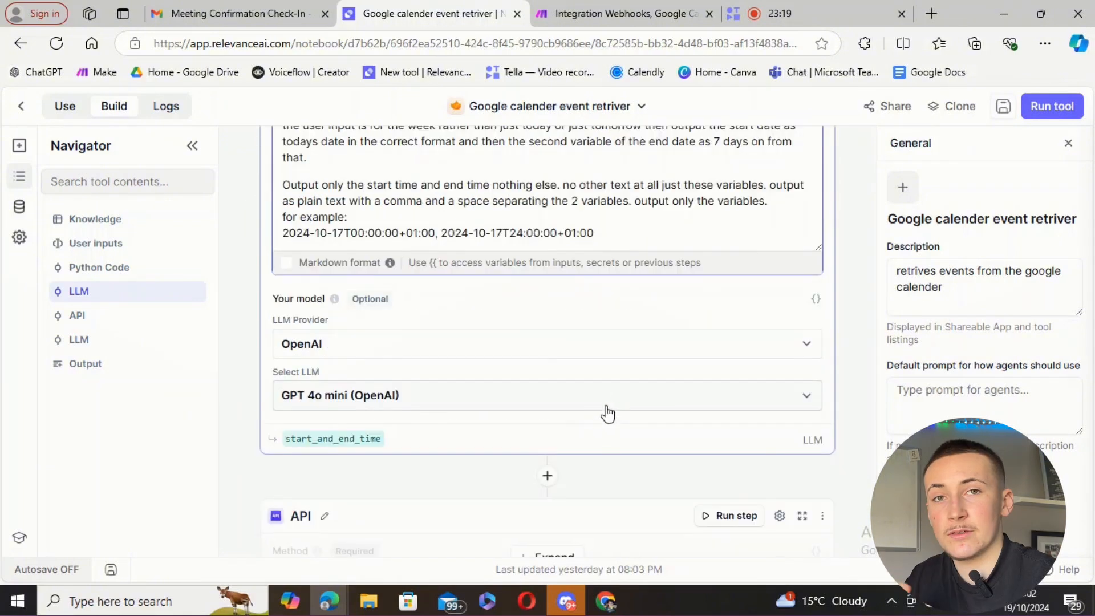
{"action": "scroll", "coordinate": [553, 423], "scroll_direction": "down", "scroll_amount": 4}
{"action": "scroll", "coordinate": [538, 429], "scroll_direction": "down", "scroll_amount": 1}
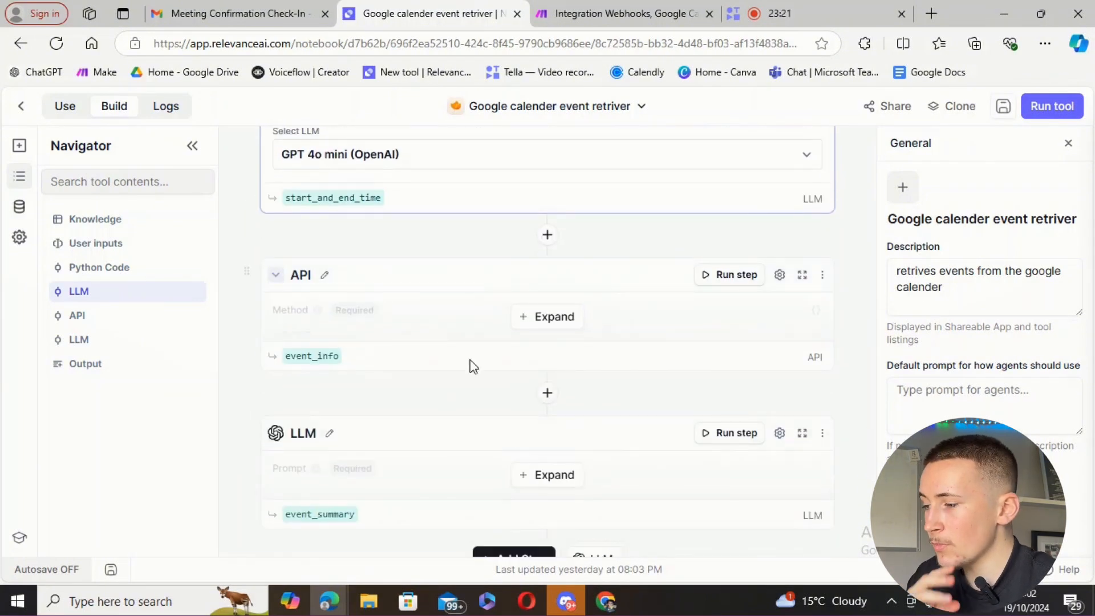
Expand the API step and review its method, webhook URL, headers and body type.
{"action": "left_click", "coordinate": [531, 320]}
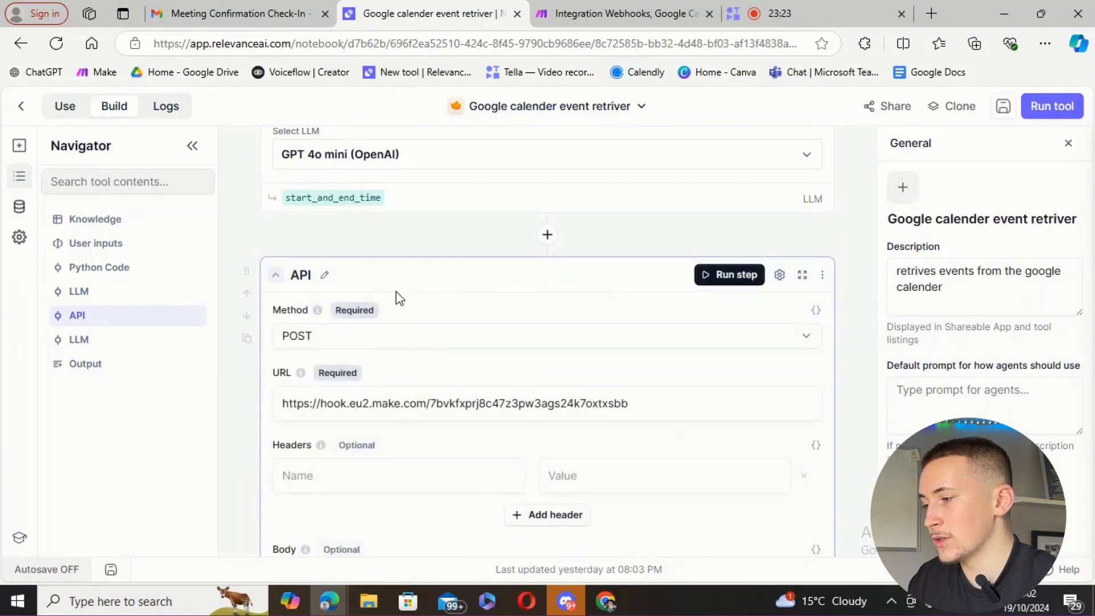
{"action": "scroll", "coordinate": [460, 302], "scroll_direction": "down", "scroll_amount": 3}
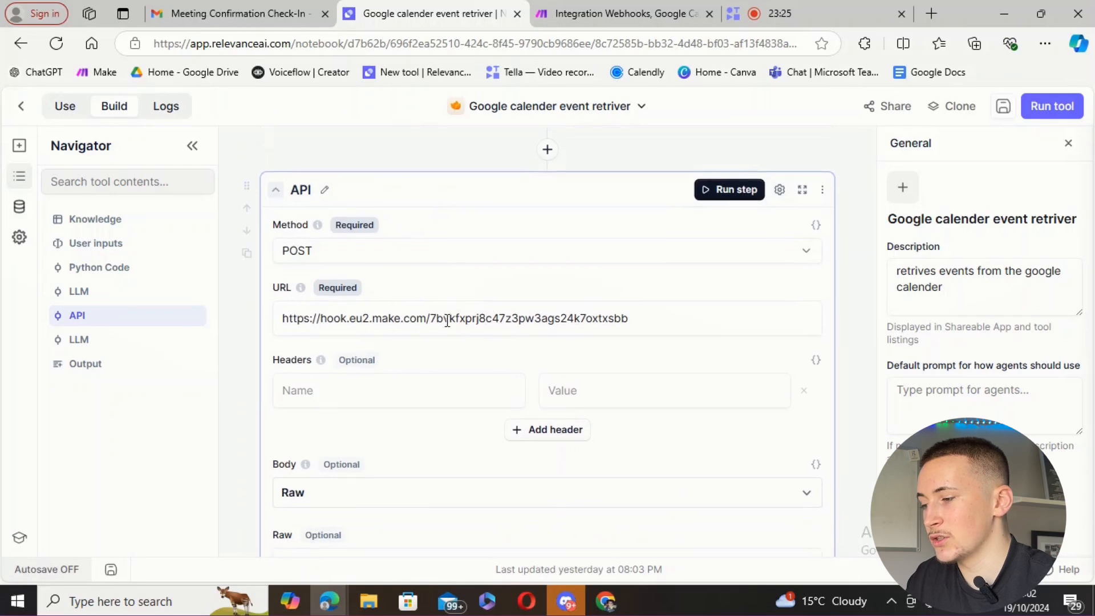
{"action": "scroll", "coordinate": [448, 320], "scroll_direction": "down", "scroll_amount": 3}
{"action": "scroll", "coordinate": [448, 323], "scroll_direction": "up", "scroll_amount": 3}
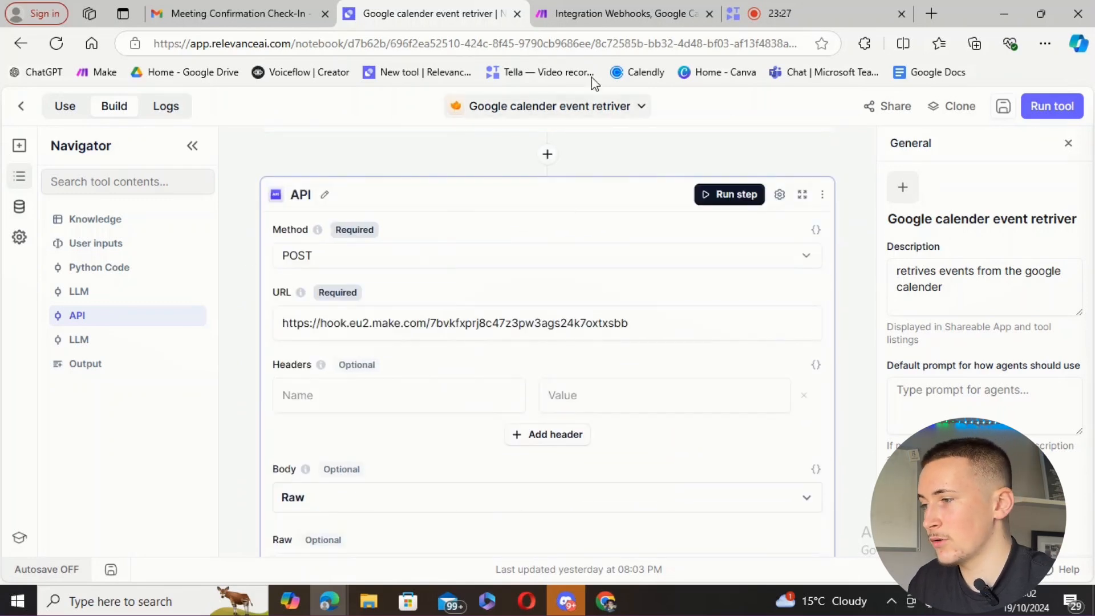
Check the test calender webhook's address in the Make scenario and select POST as the API step's method in Relevance AI.
{"action": "left_click", "coordinate": [580, 13]}
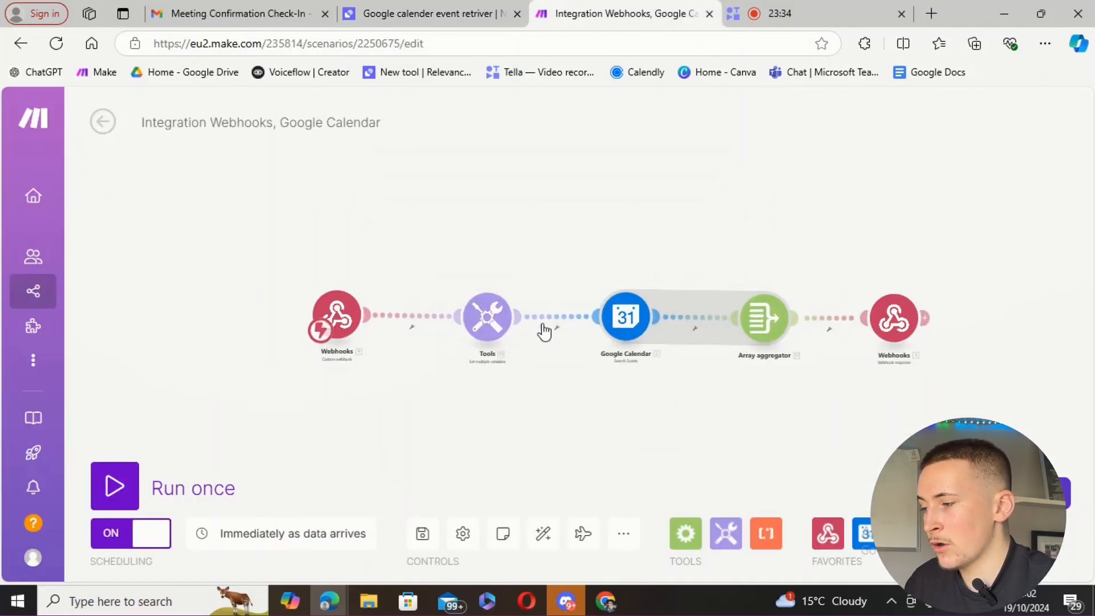
{"action": "left_click", "coordinate": [328, 320]}
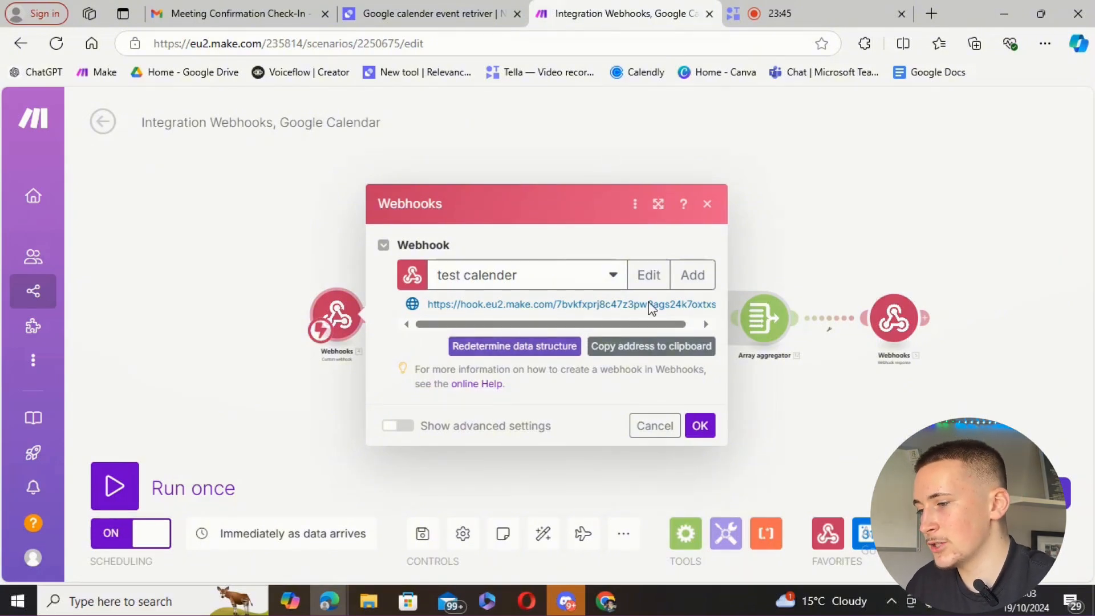
{"action": "left_click", "coordinate": [405, 17]}
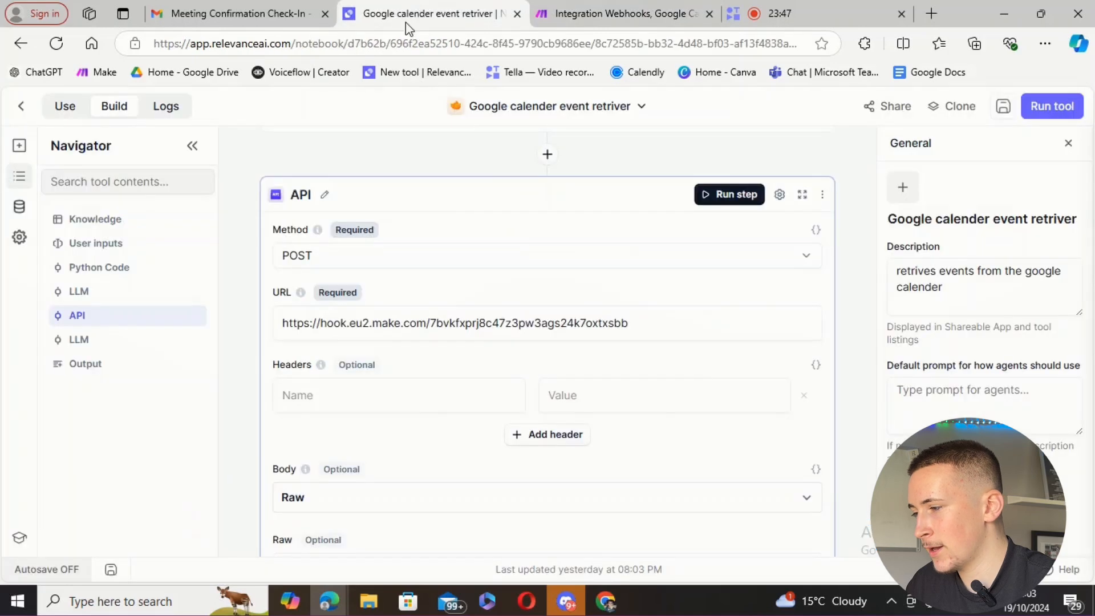
{"action": "left_click", "coordinate": [456, 261]}
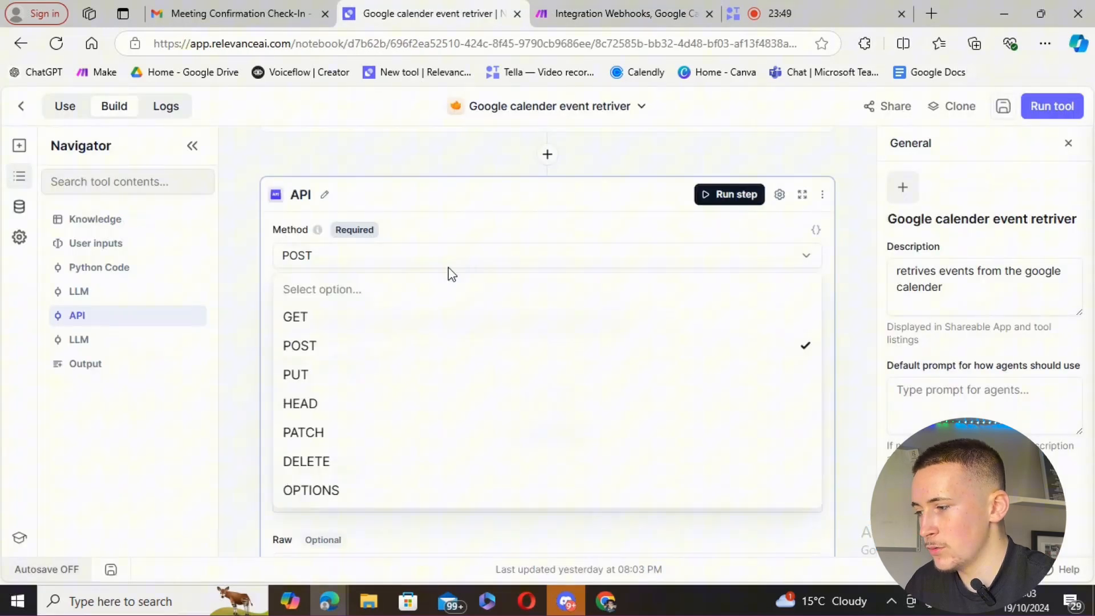
{"action": "left_click", "coordinate": [364, 348]}
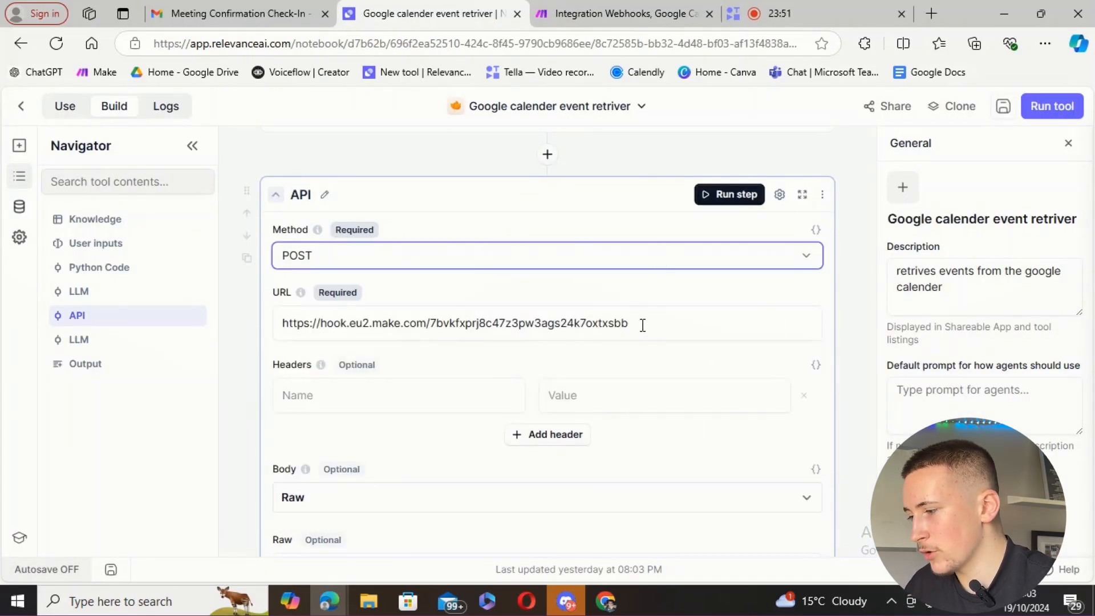
Review how the LLM step's start and end time output feeds the API step's raw body.
{"action": "scroll", "coordinate": [594, 331], "scroll_direction": "down", "scroll_amount": 3}
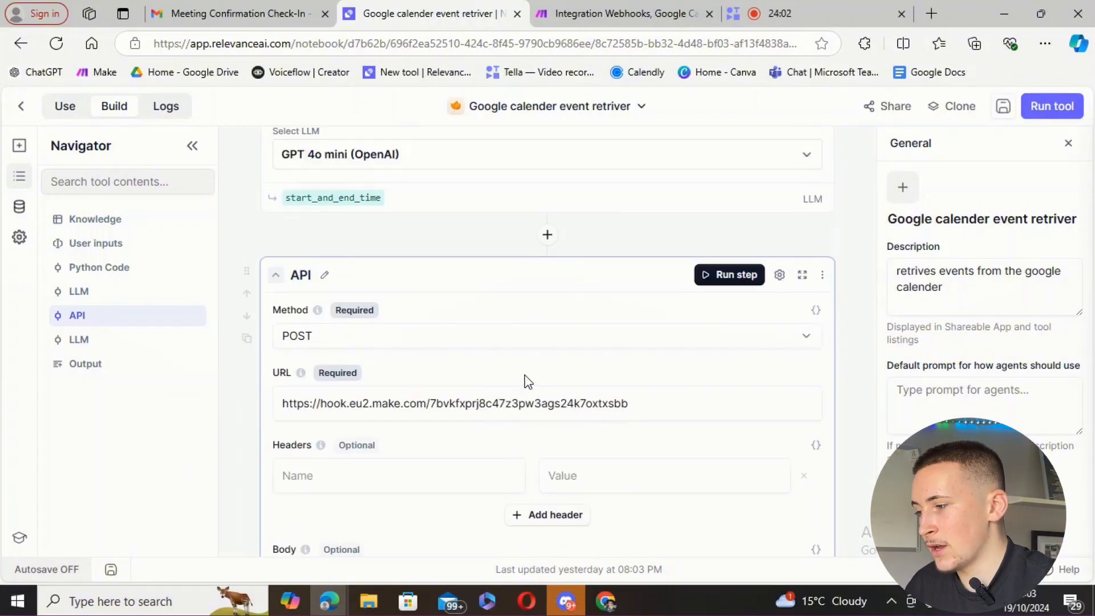
{"action": "scroll", "coordinate": [526, 382], "scroll_direction": "up", "scroll_amount": 1}
{"action": "scroll", "coordinate": [525, 381], "scroll_direction": "down", "scroll_amount": 4}
{"action": "scroll", "coordinate": [525, 382], "scroll_direction": "up", "scroll_amount": 4}
{"action": "scroll", "coordinate": [528, 381], "scroll_direction": "up", "scroll_amount": 5}
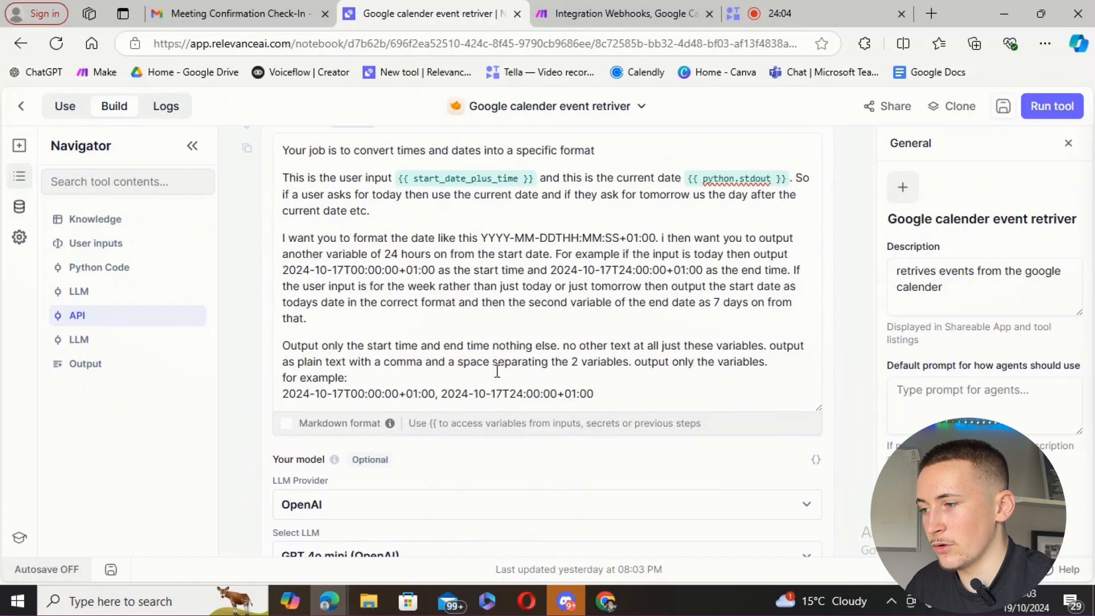
{"action": "scroll", "coordinate": [577, 307], "scroll_direction": "down", "scroll_amount": 5}
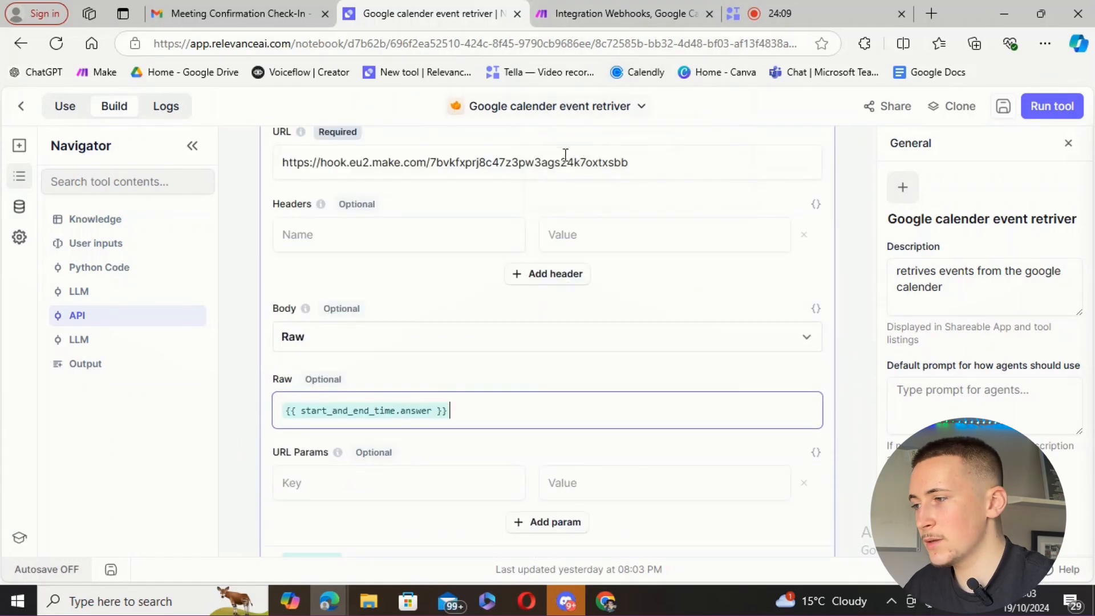
Switch to the Make scenario, close the webhook settings and open the Set multiple variables module to review its start and end time variables.
{"action": "left_click", "coordinate": [576, 14]}
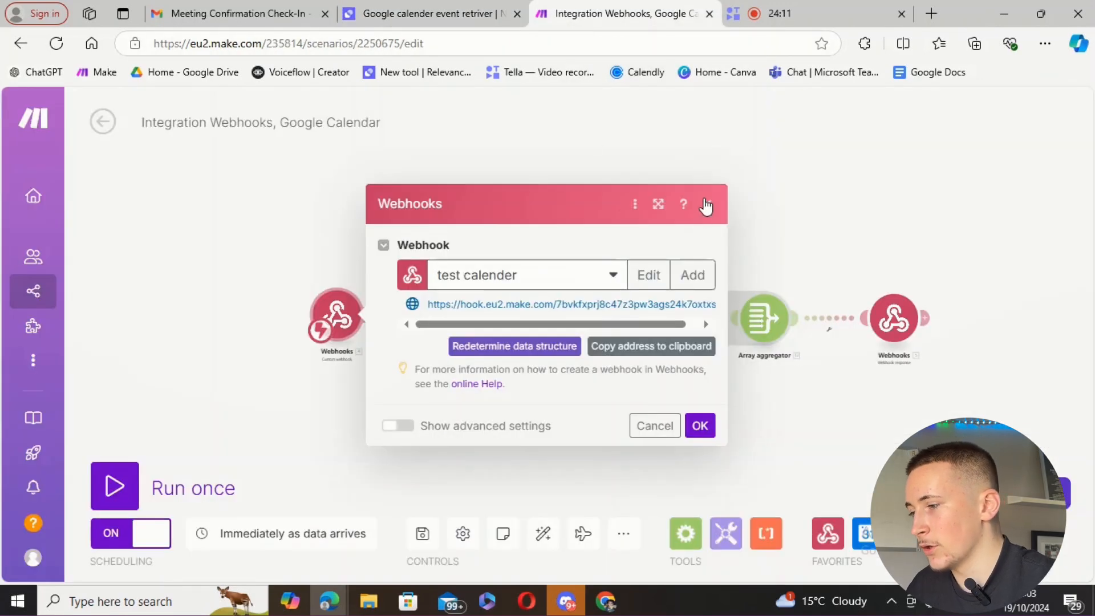
{"action": "left_click", "coordinate": [707, 205]}
{"action": "scroll", "coordinate": [548, 222], "scroll_direction": "down", "scroll_amount": 3}
{"action": "scroll", "coordinate": [553, 223], "scroll_direction": "up", "scroll_amount": 3}
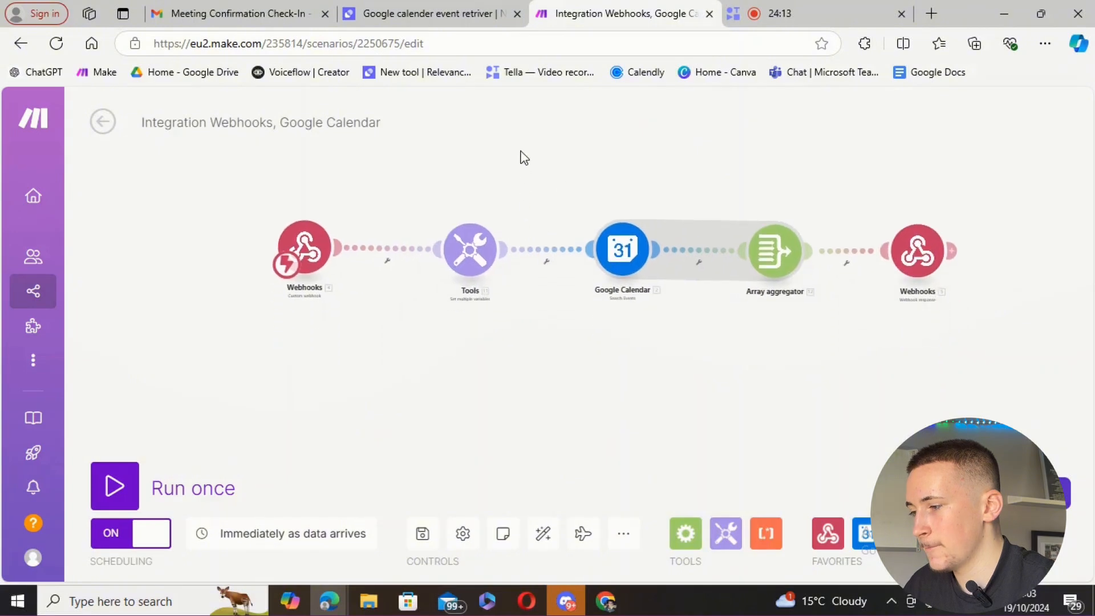
{"action": "left_click", "coordinate": [466, 249]}
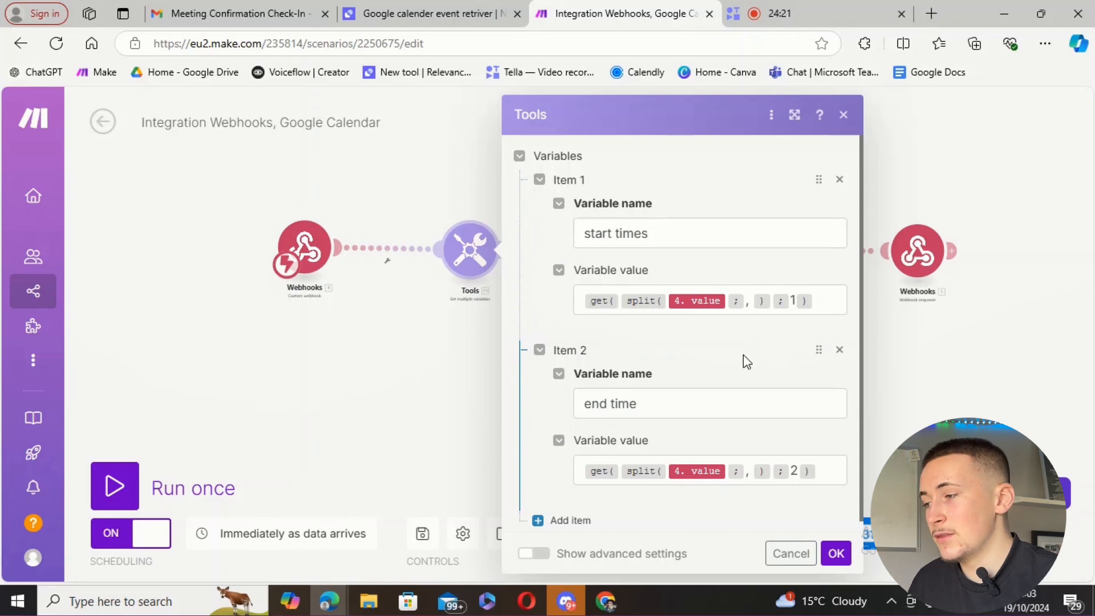
Highlight the comma-separated time example in the Relevance AI prompt and return to Make to compare it with the variables.
{"action": "left_click", "coordinate": [470, 16]}
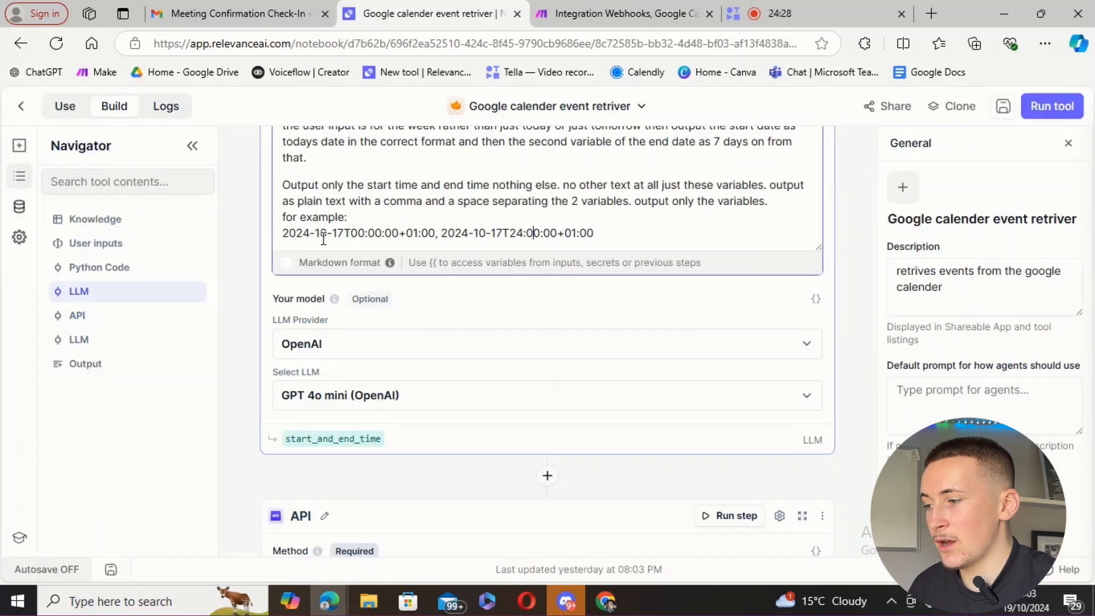
{"action": "left_click_drag", "start_coordinate": [282, 233], "coordinate": [572, 232]}
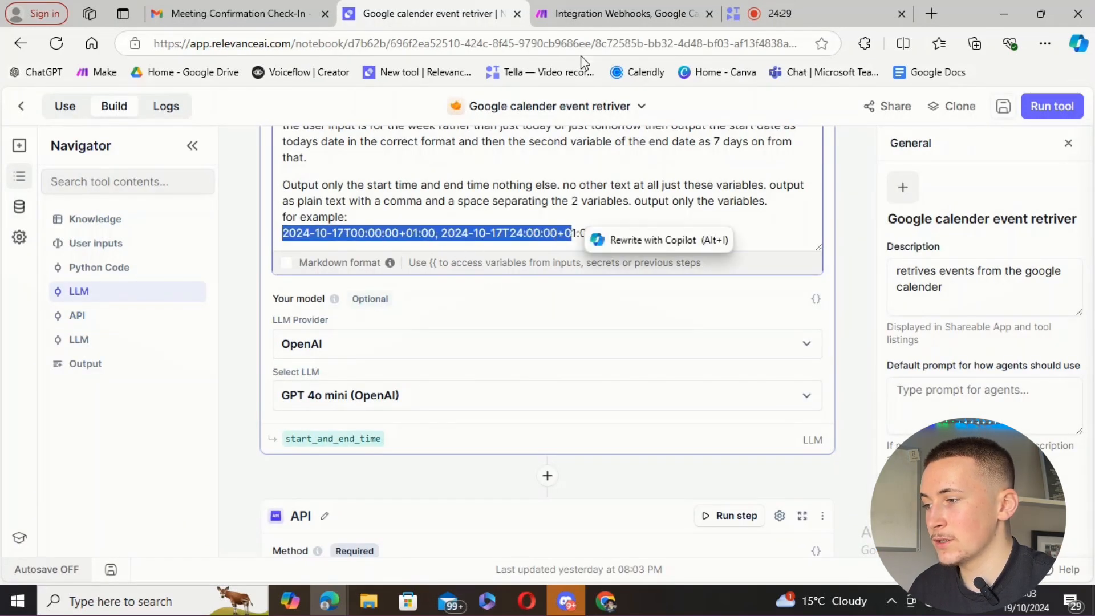
{"action": "left_click", "coordinate": [609, 14]}
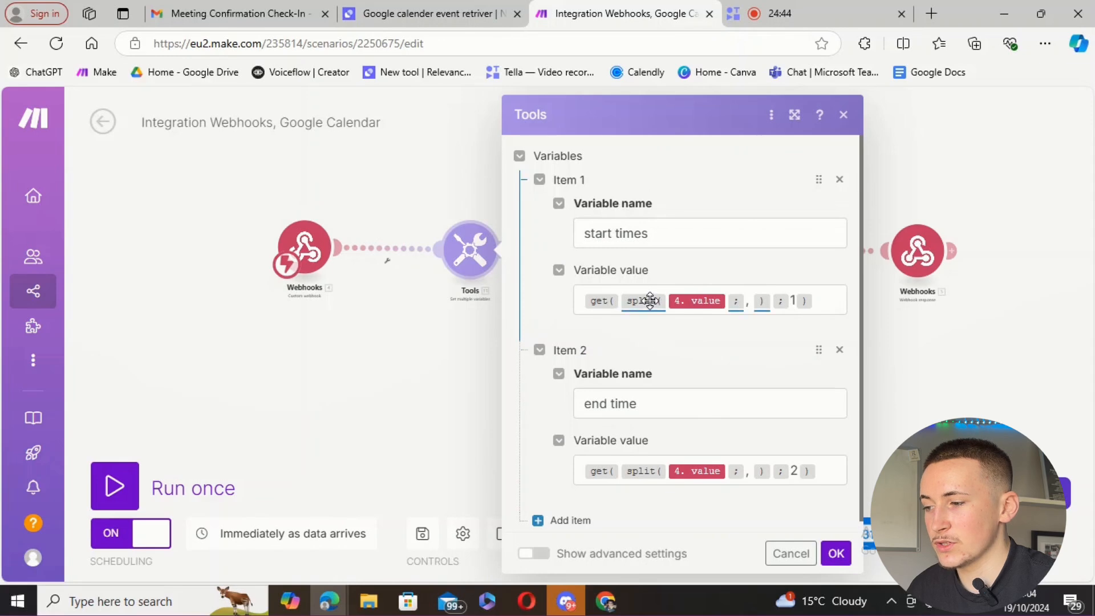
Examine the split and get functions in the start times variable, compare the end time variable, and close the module.
{"action": "mouse_move", "coordinate": [650, 301]}
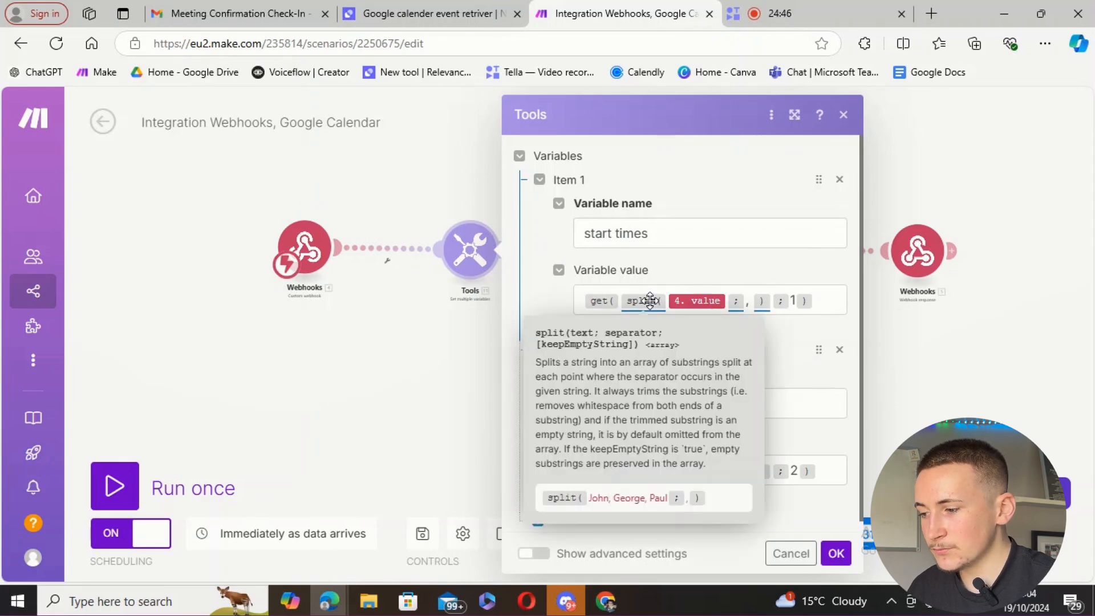
{"action": "left_click", "coordinate": [740, 302]}
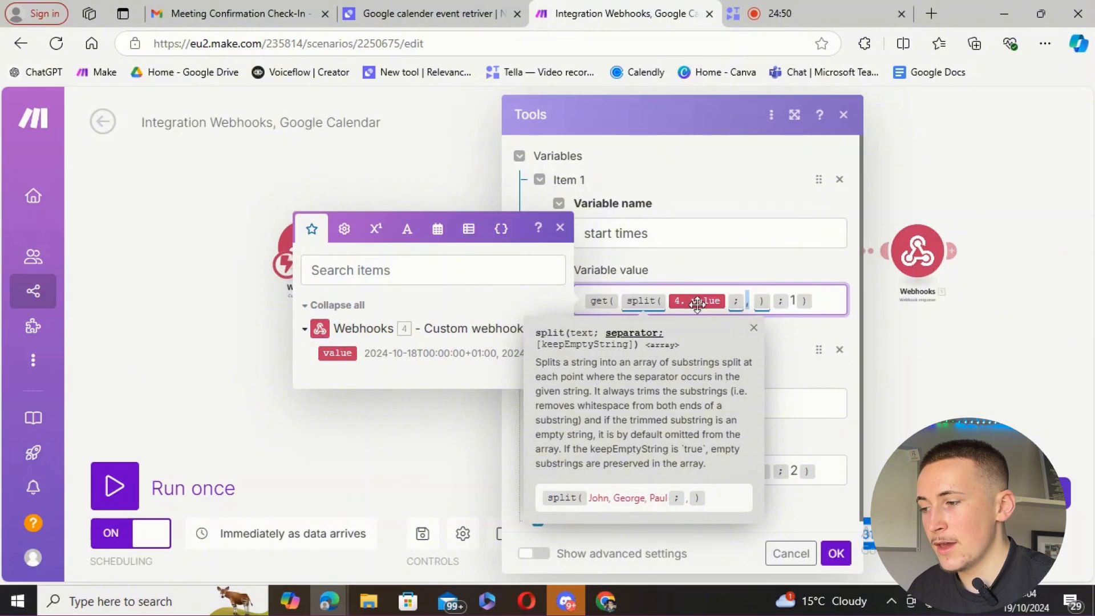
{"action": "mouse_move", "coordinate": [608, 305]}
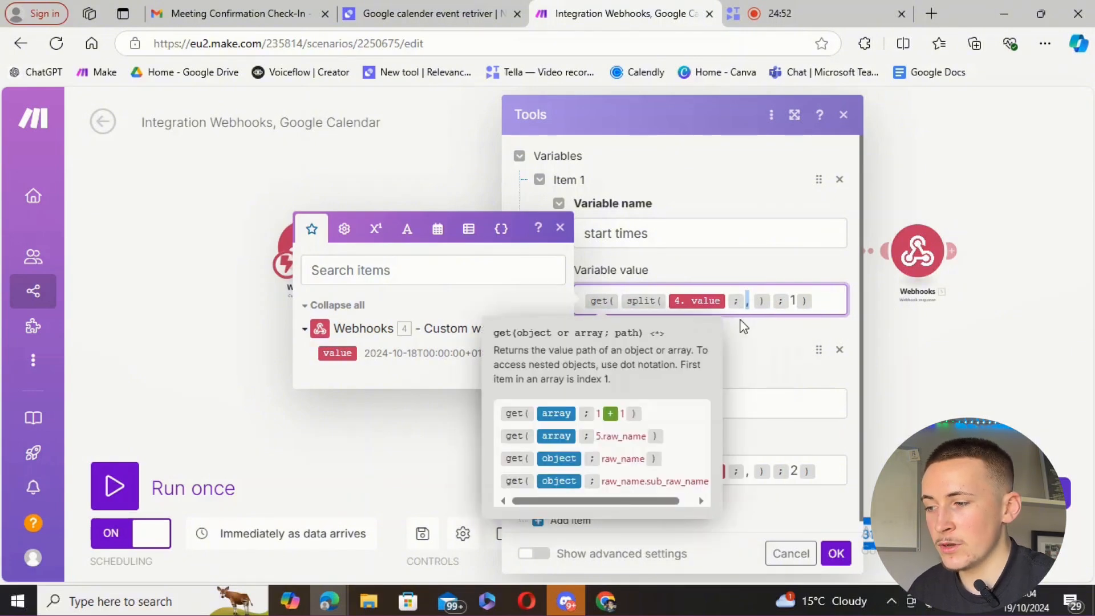
{"action": "left_click", "coordinate": [751, 340]}
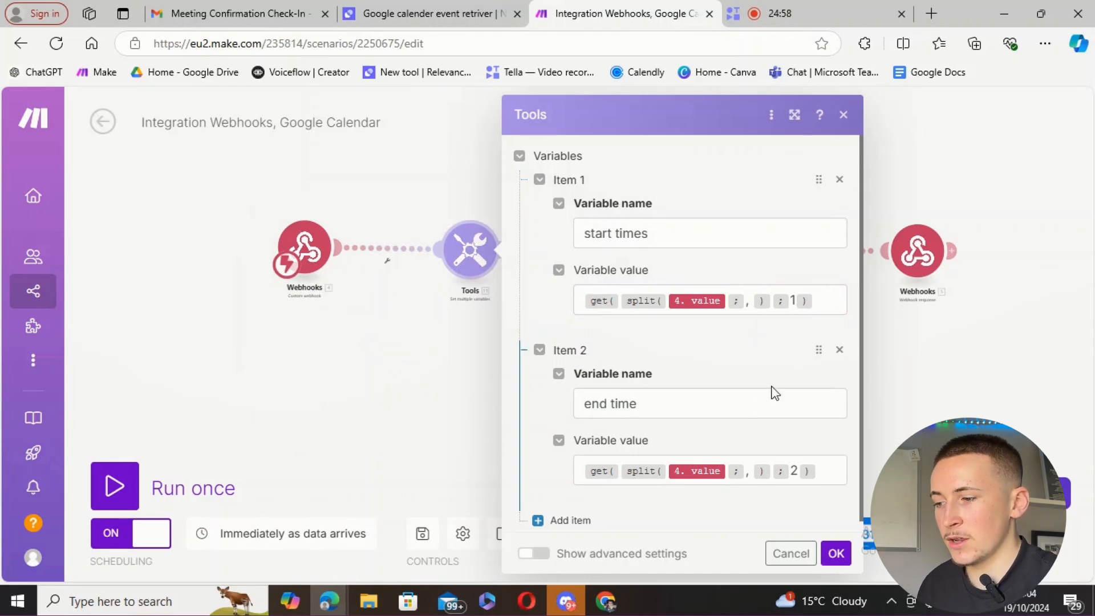
{"action": "left_click", "coordinate": [837, 552]}
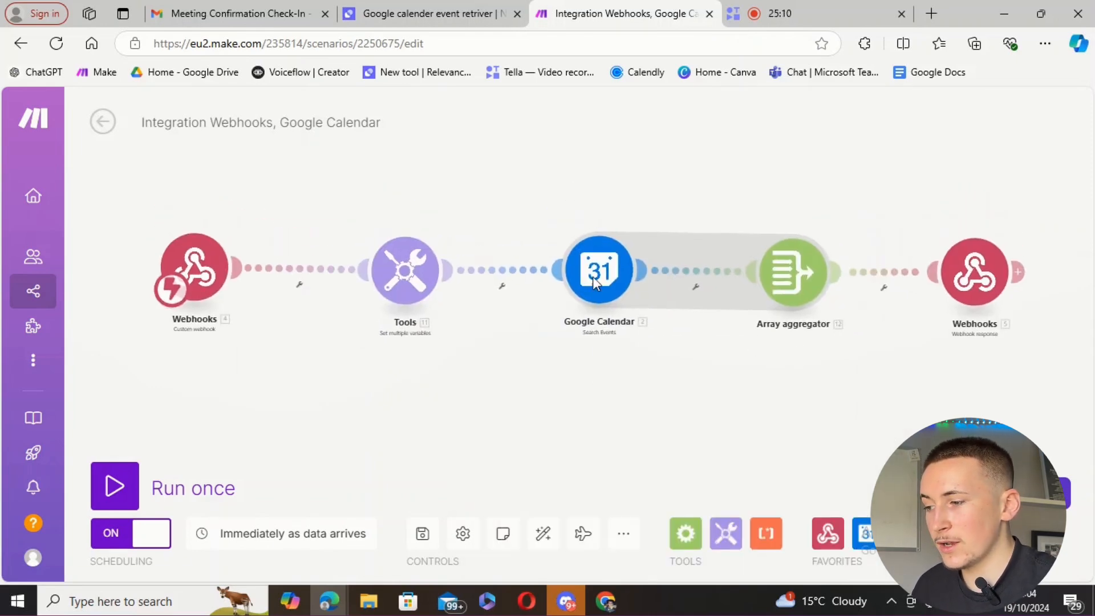
Open the Google Calendar Search Events module and review the variables mapped to Start Date, End Date and Updated from.
{"action": "left_click", "coordinate": [593, 277]}
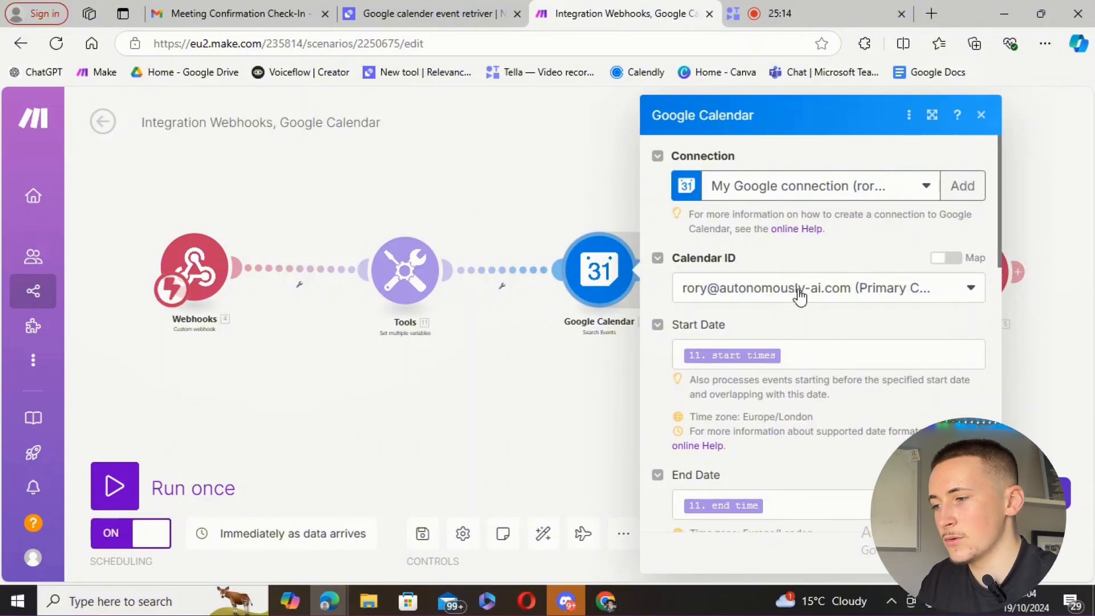
{"action": "scroll", "coordinate": [822, 308], "scroll_direction": "down", "scroll_amount": 2}
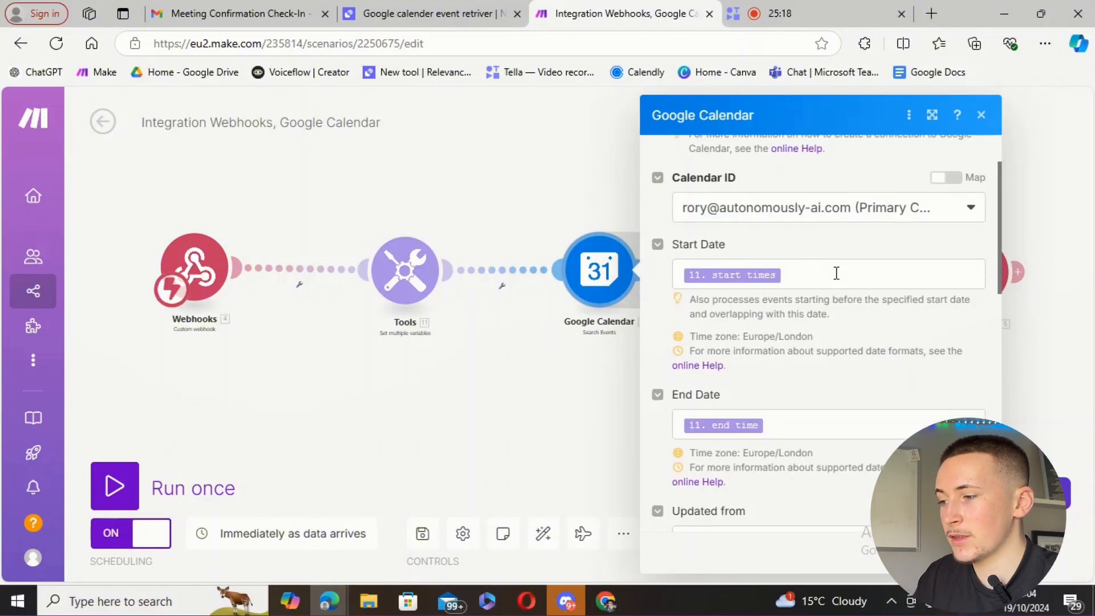
{"action": "left_click", "coordinate": [836, 274]}
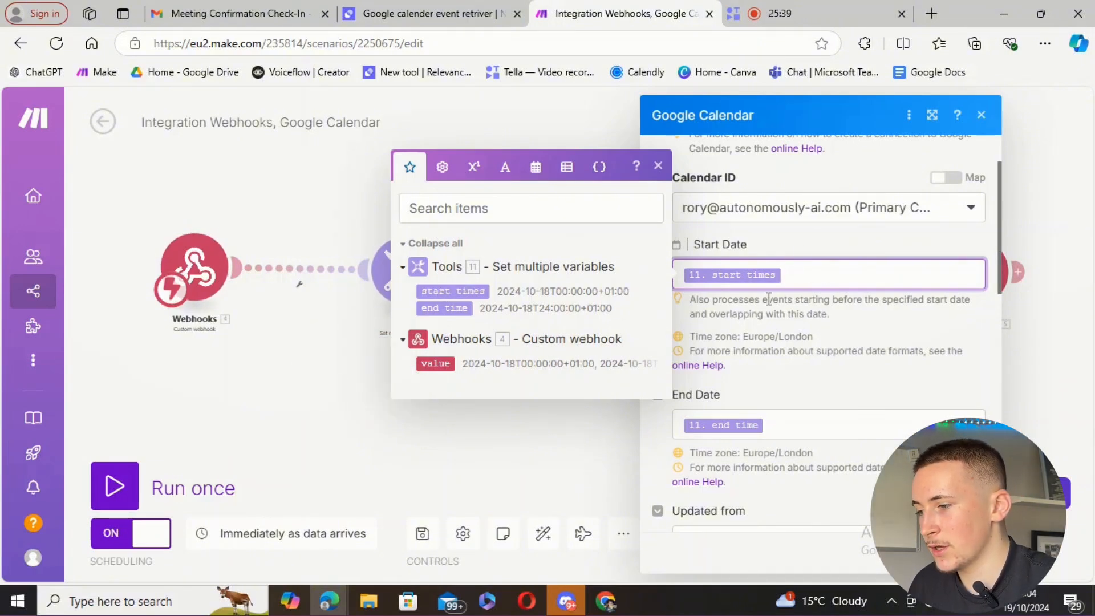
{"action": "left_click", "coordinate": [837, 432]}
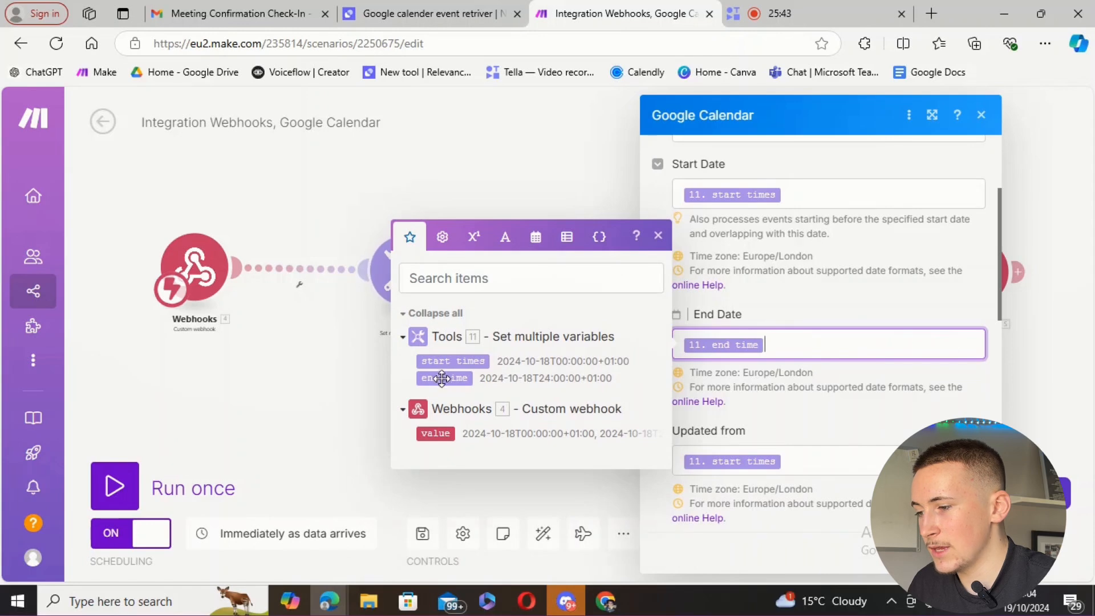
{"action": "scroll", "coordinate": [822, 331], "scroll_direction": "down", "scroll_amount": 2}
{"action": "left_click", "coordinate": [804, 379]}
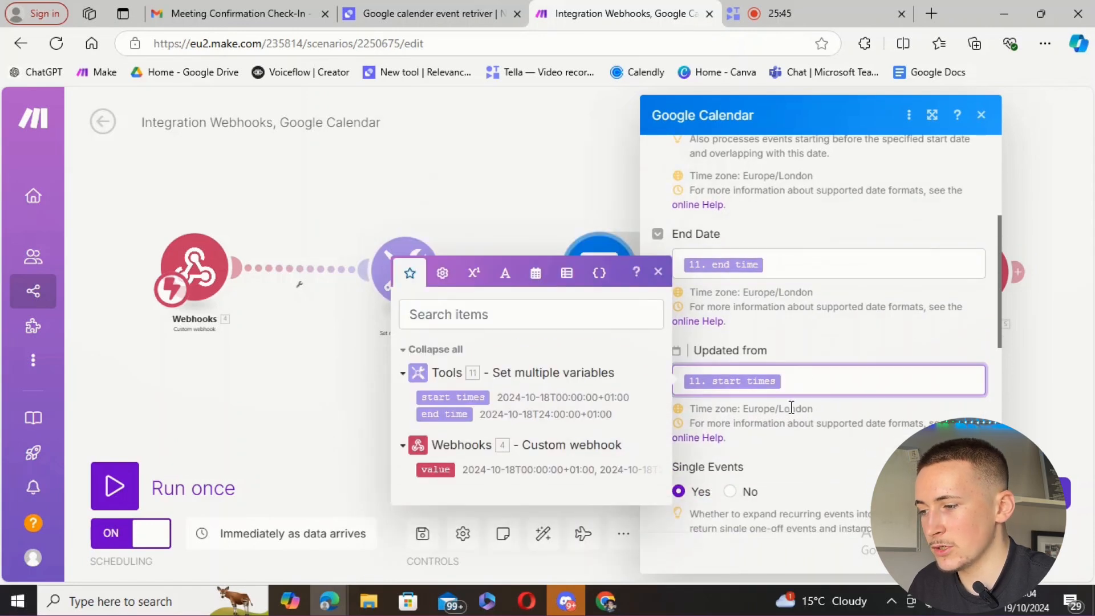
Review the calendar search's Single Events, Query, Event Types, Order By and Limit settings.
{"action": "scroll", "coordinate": [846, 346], "scroll_direction": "down", "scroll_amount": 8}
{"action": "scroll", "coordinate": [807, 285], "scroll_direction": "up", "scroll_amount": 4}
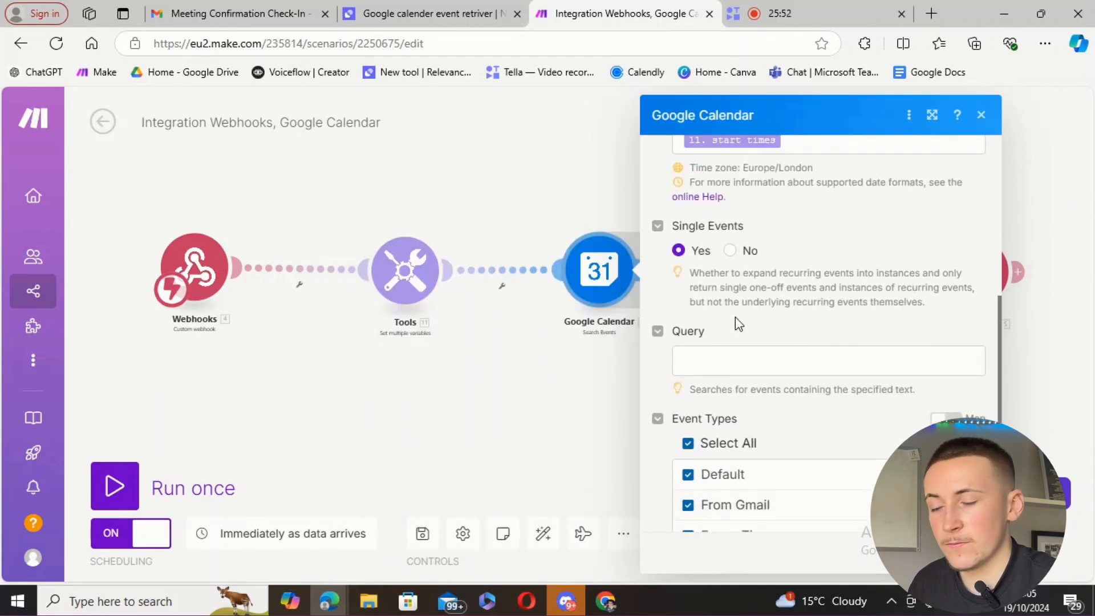
{"action": "scroll", "coordinate": [838, 365], "scroll_direction": "down", "scroll_amount": 3}
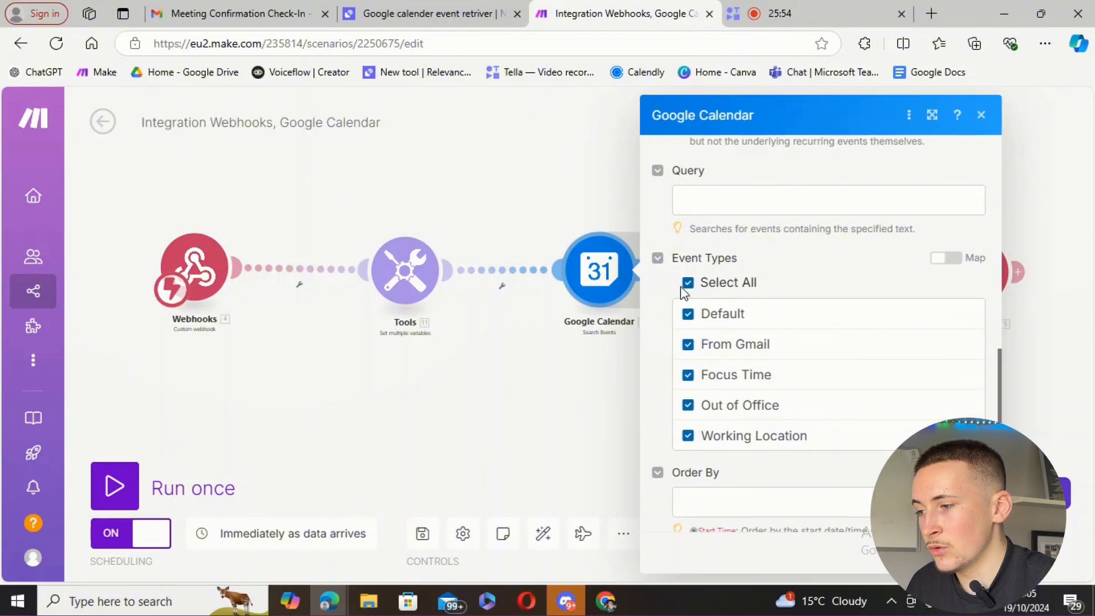
{"action": "scroll", "coordinate": [821, 276], "scroll_direction": "down", "scroll_amount": 3}
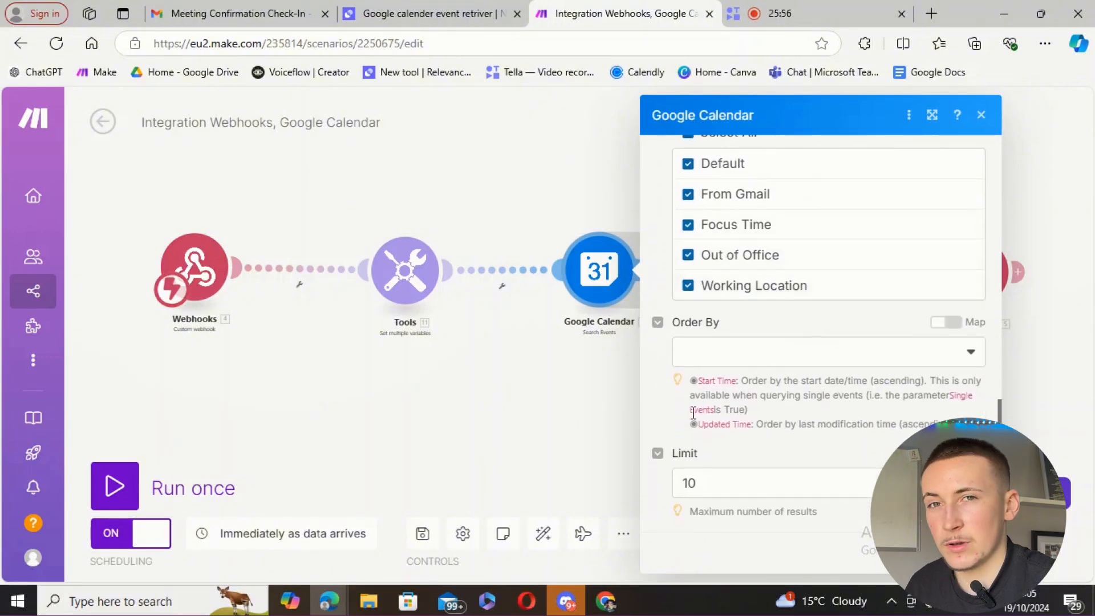
{"action": "left_click", "coordinate": [758, 485]}
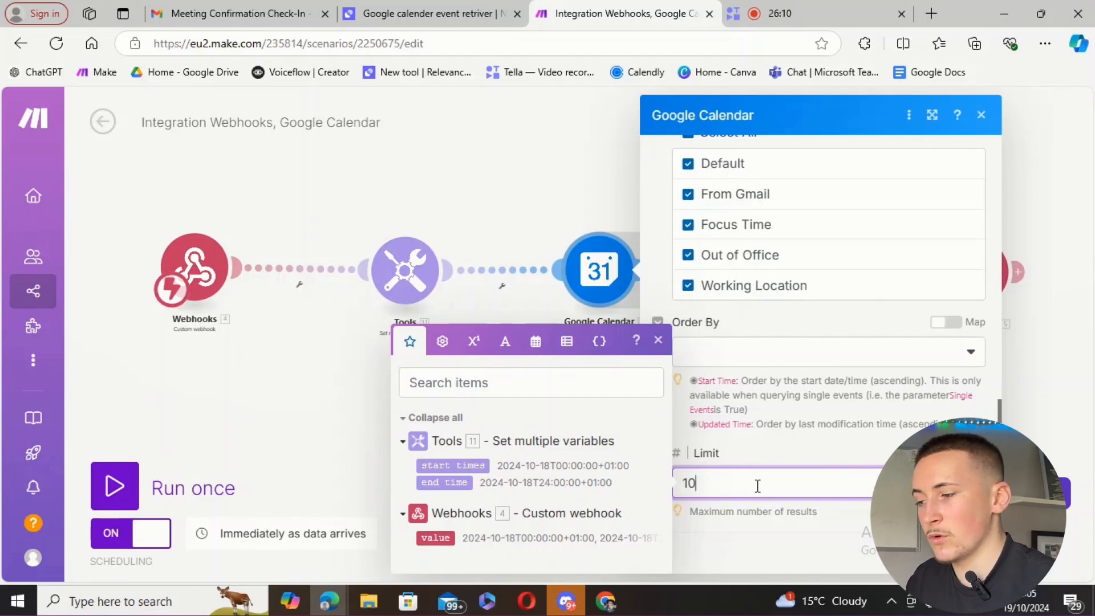
{"action": "left_click", "coordinate": [657, 345]}
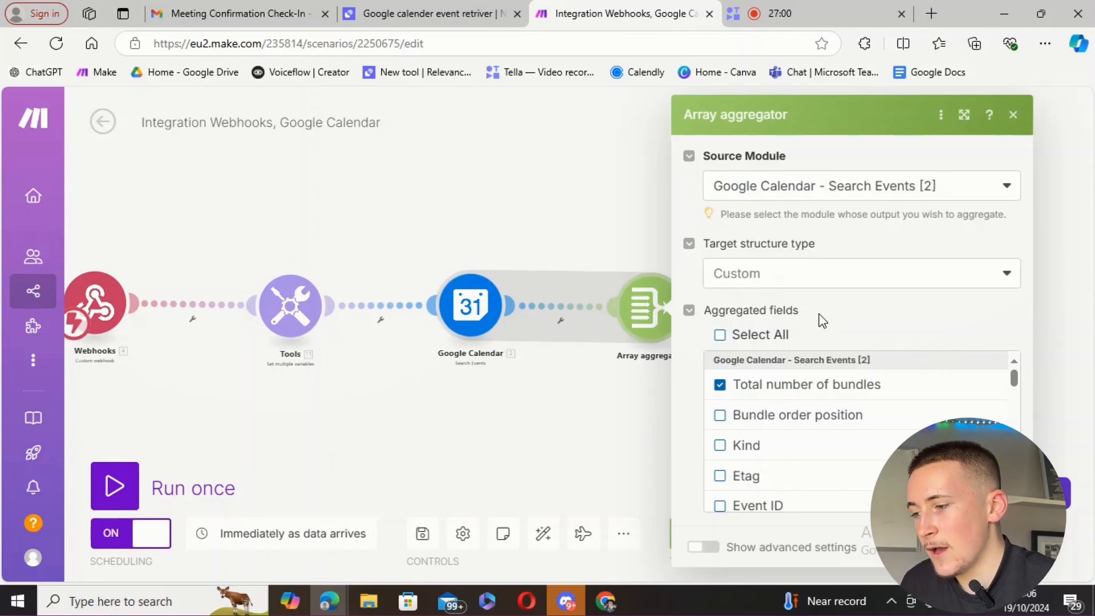
Review which Google Calendar fields the Array aggregator collects and close its settings.
{"action": "scroll", "coordinate": [799, 396], "scroll_direction": "down", "scroll_amount": 5}
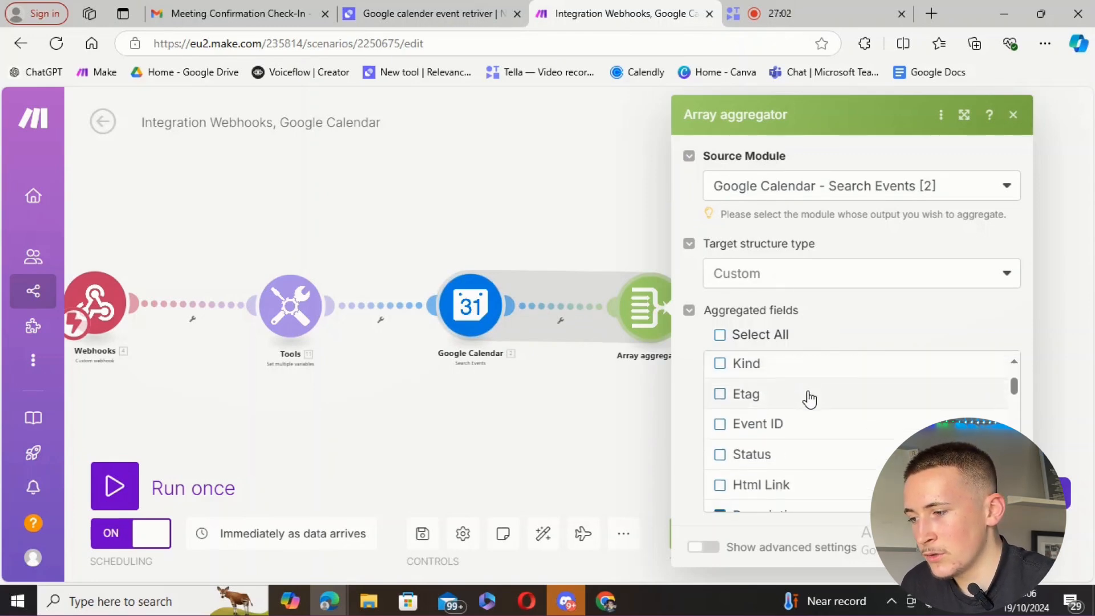
{"action": "scroll", "coordinate": [795, 456], "scroll_direction": "down", "scroll_amount": 4}
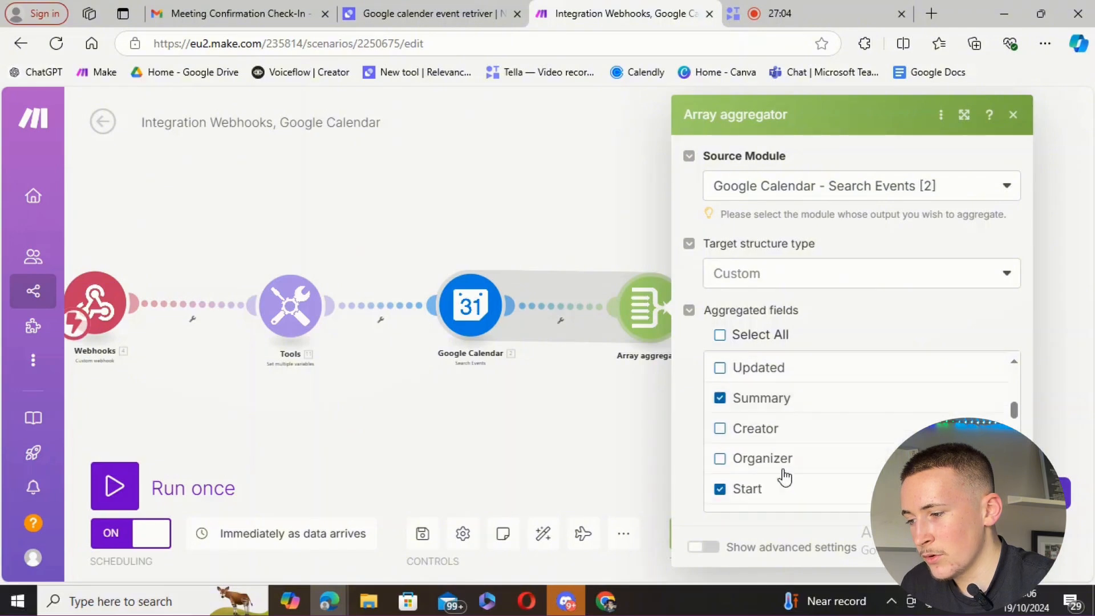
{"action": "scroll", "coordinate": [797, 456], "scroll_direction": "down", "scroll_amount": 5}
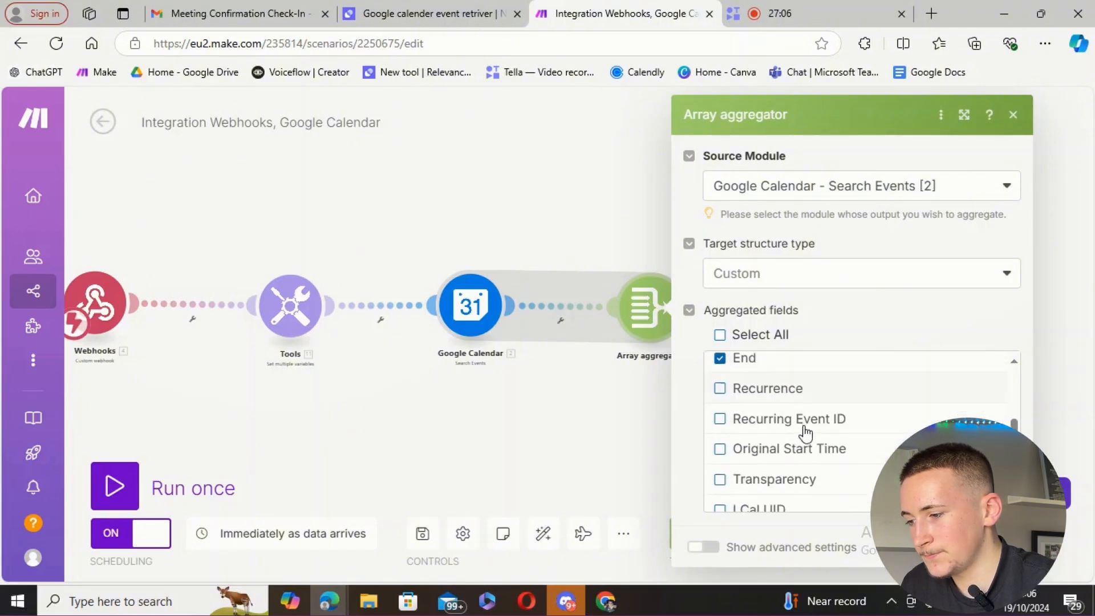
{"action": "scroll", "coordinate": [782, 413], "scroll_direction": "down", "scroll_amount": 8}
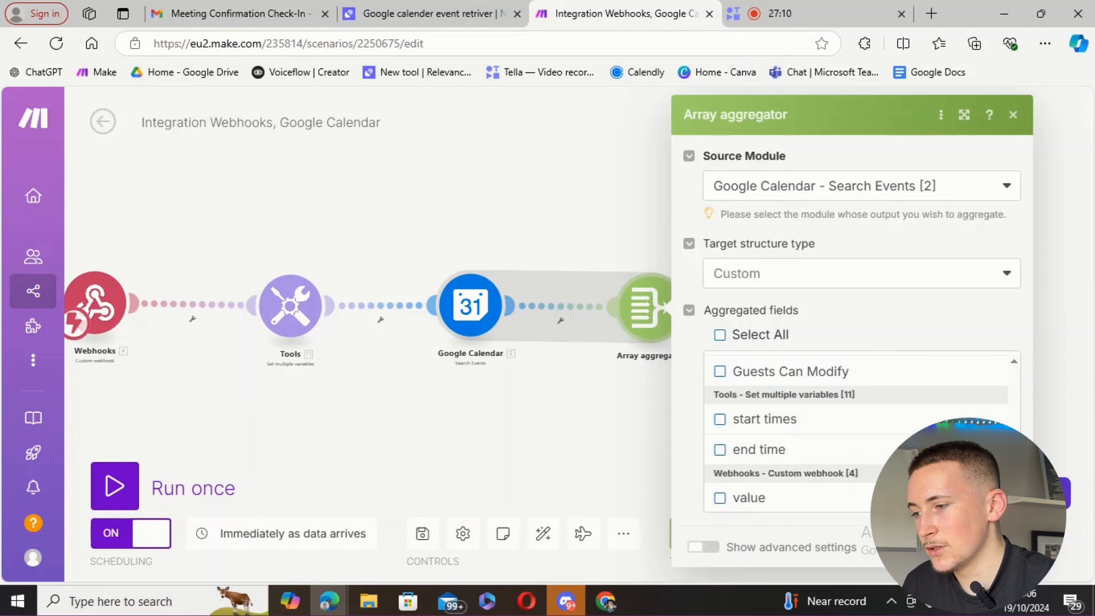
{"action": "left_click", "coordinate": [995, 547]}
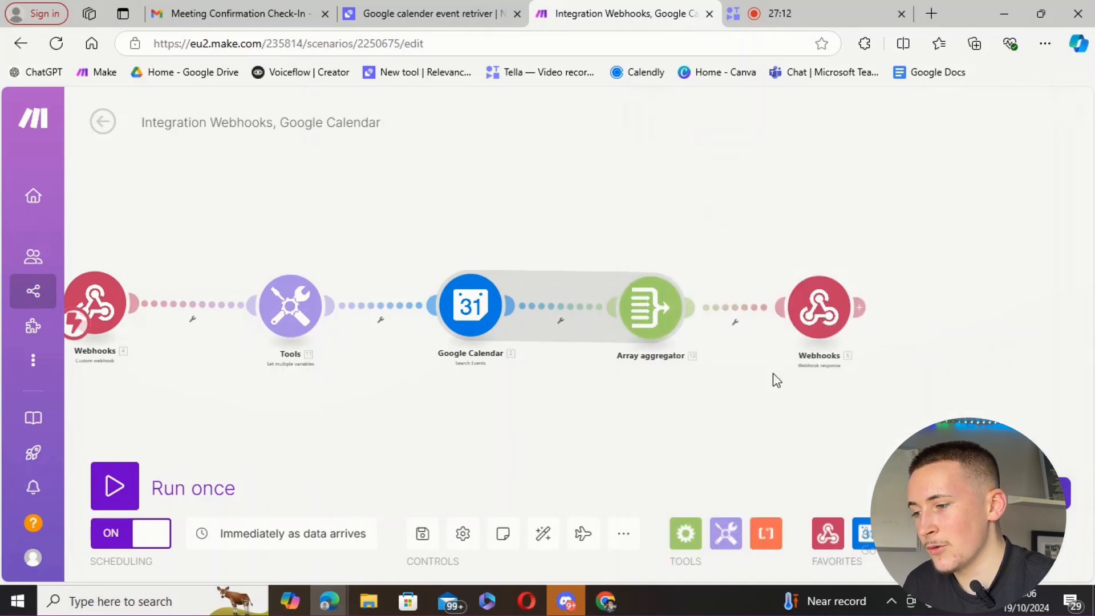
Review the Status and Body settings of the final Webhook response module, and close it.
{"action": "left_click", "coordinate": [813, 322]}
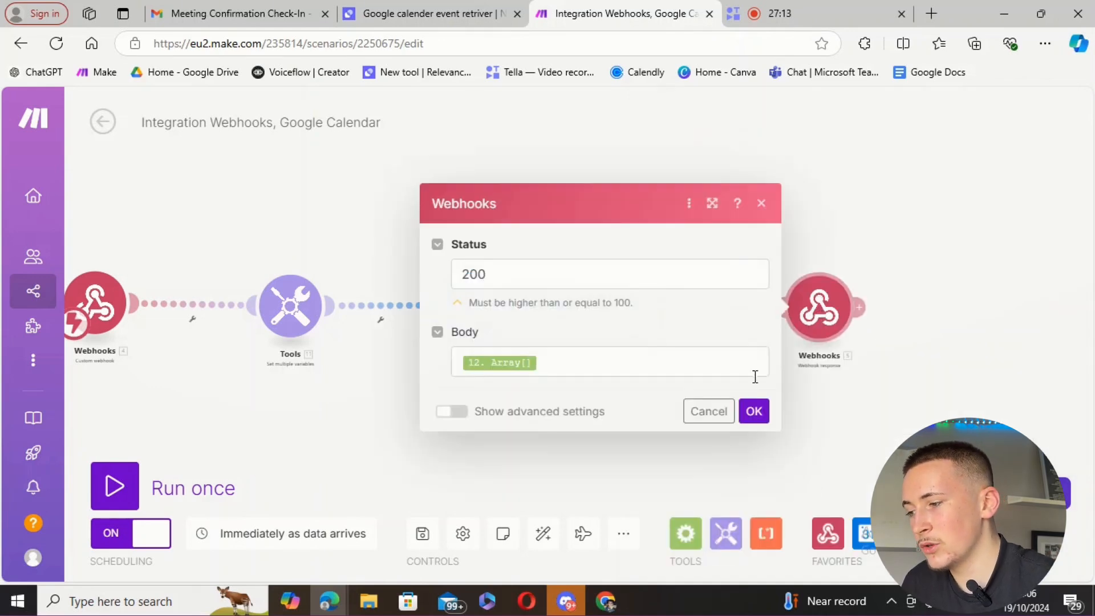
{"action": "left_click", "coordinate": [726, 368]}
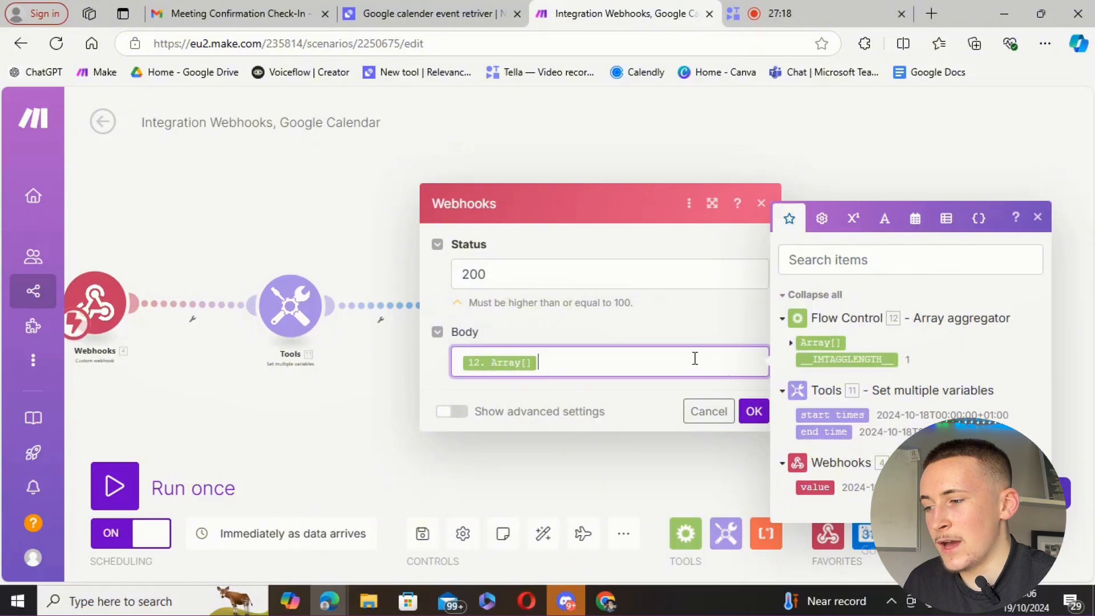
{"action": "left_click", "coordinate": [761, 205]}
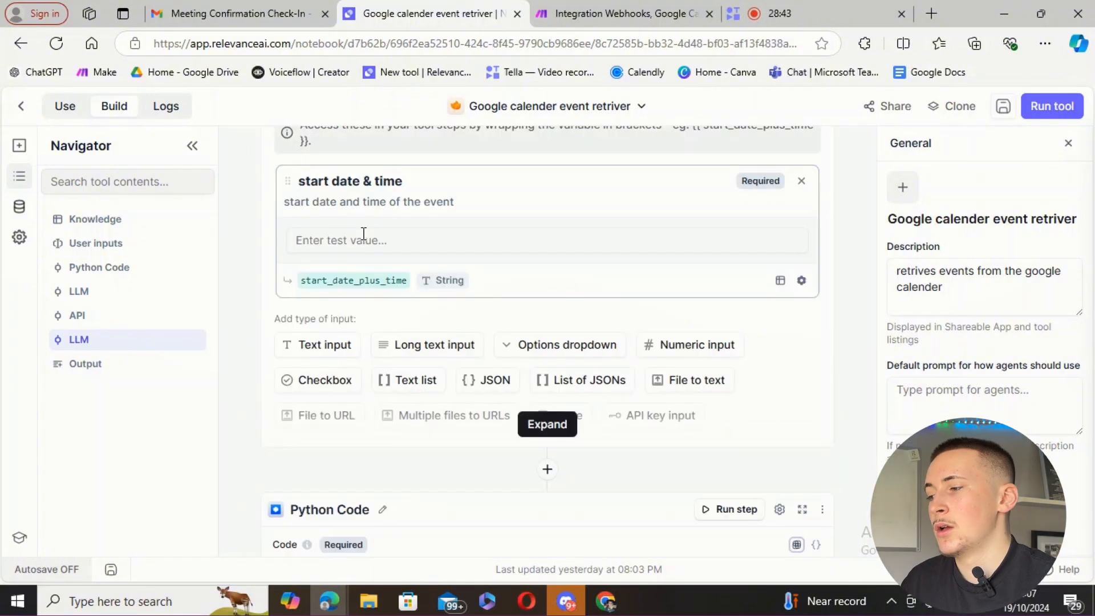
Enter "today at 5" as the test value for start date & time and run the Google calender event retriver tool.
{"action": "left_click", "coordinate": [363, 239]}
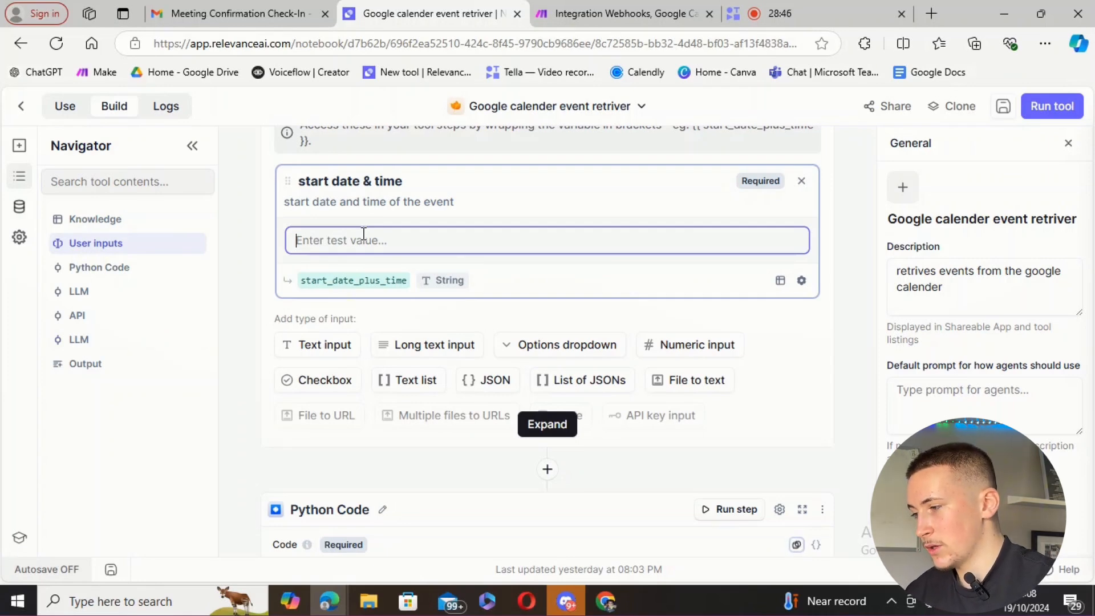
{"action": "type", "text": "today at 5"}
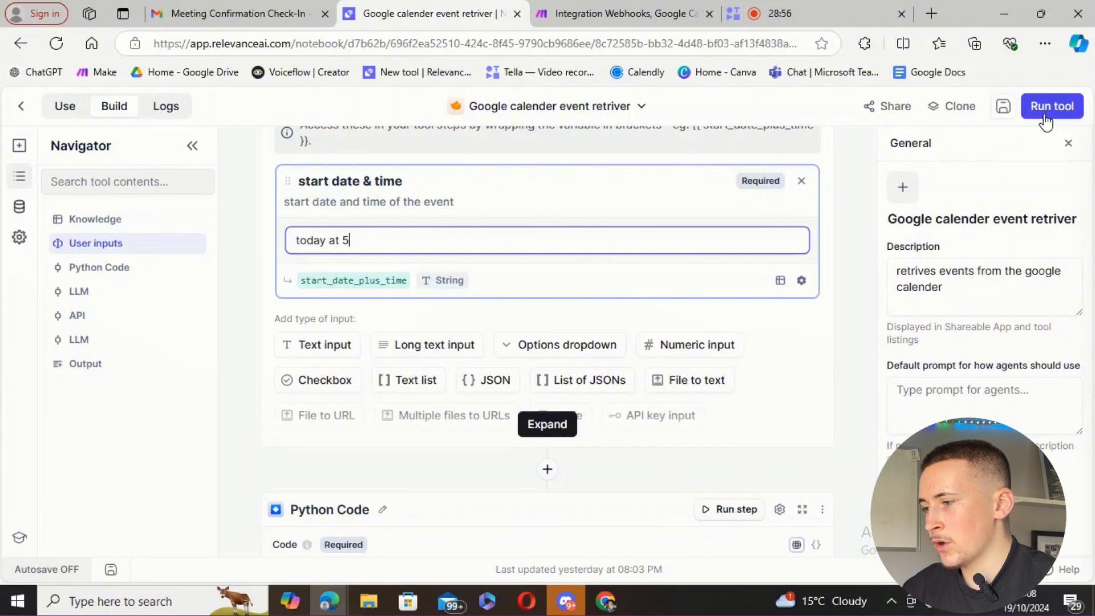
{"action": "left_click", "coordinate": [1049, 108]}
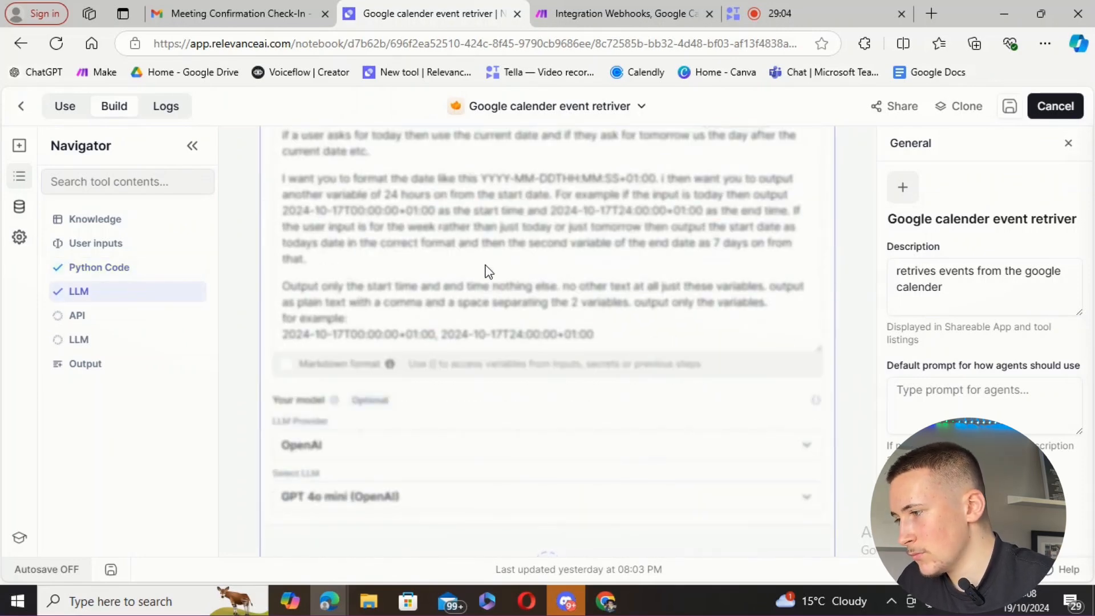
Check the Python Code step's stdout, the first LLM step's start and end time answer, and the API step's raw body.
{"action": "left_click", "coordinate": [439, 320]}
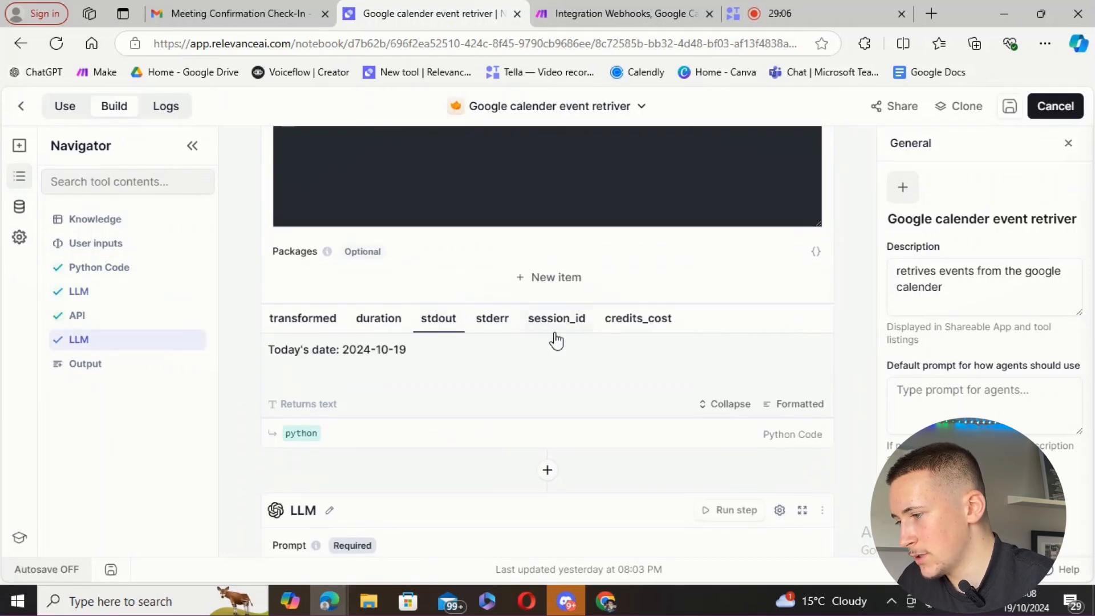
{"action": "scroll", "coordinate": [553, 337], "scroll_direction": "down", "scroll_amount": 5}
{"action": "scroll", "coordinate": [555, 333], "scroll_direction": "down", "scroll_amount": 8}
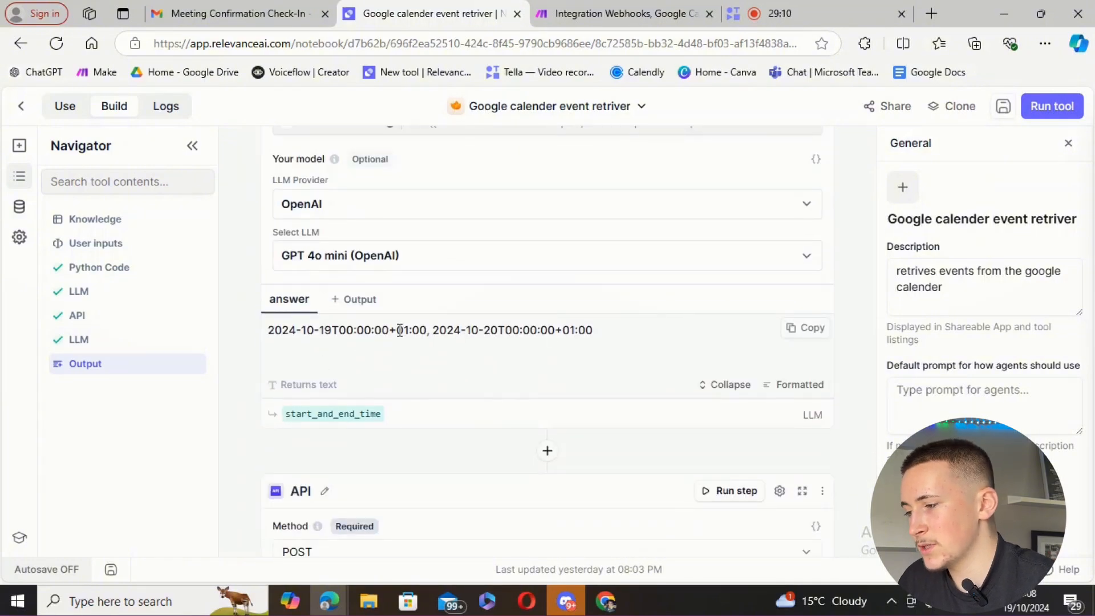
{"action": "scroll", "coordinate": [498, 323], "scroll_direction": "down", "scroll_amount": 8}
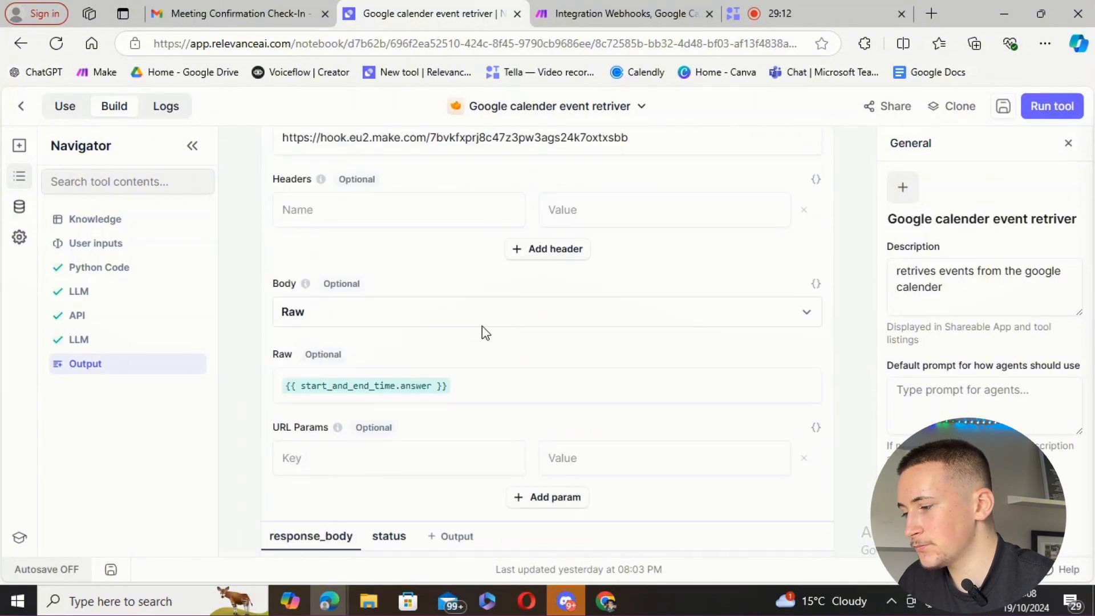
Switch to the Make scenario, inspect the value received by the custom webhook in the latest run, and close its run details.
{"action": "left_click", "coordinate": [578, 13]}
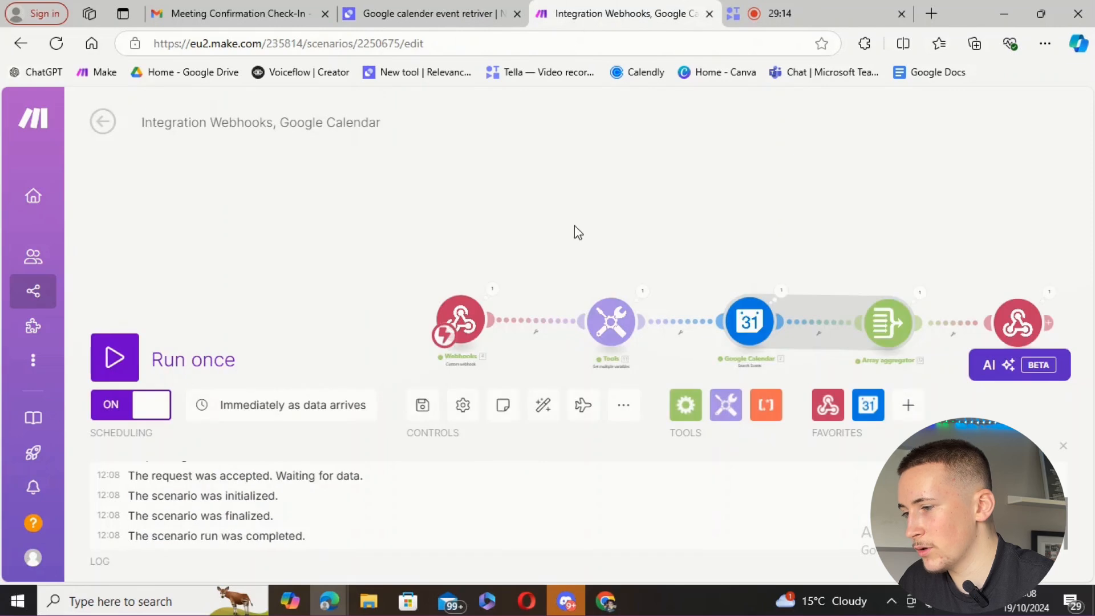
{"action": "scroll", "coordinate": [474, 232], "scroll_direction": "up", "scroll_amount": 3}
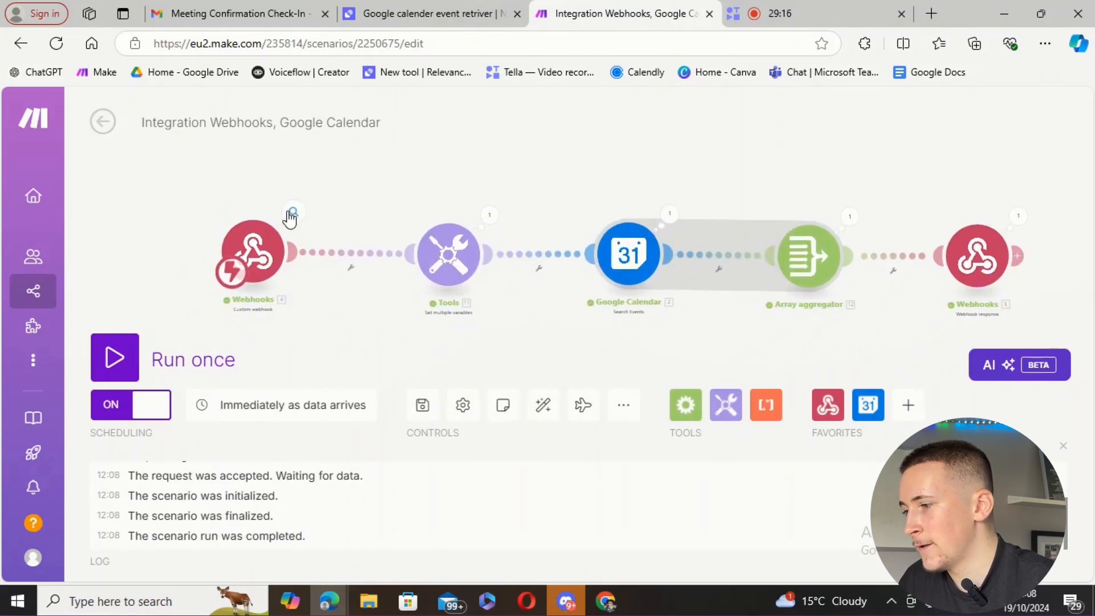
{"action": "left_click", "coordinate": [293, 211]}
{"action": "left_click_drag", "start_coordinate": [411, 253], "coordinate": [610, 251]}
{"action": "left_click", "coordinate": [512, 123]}
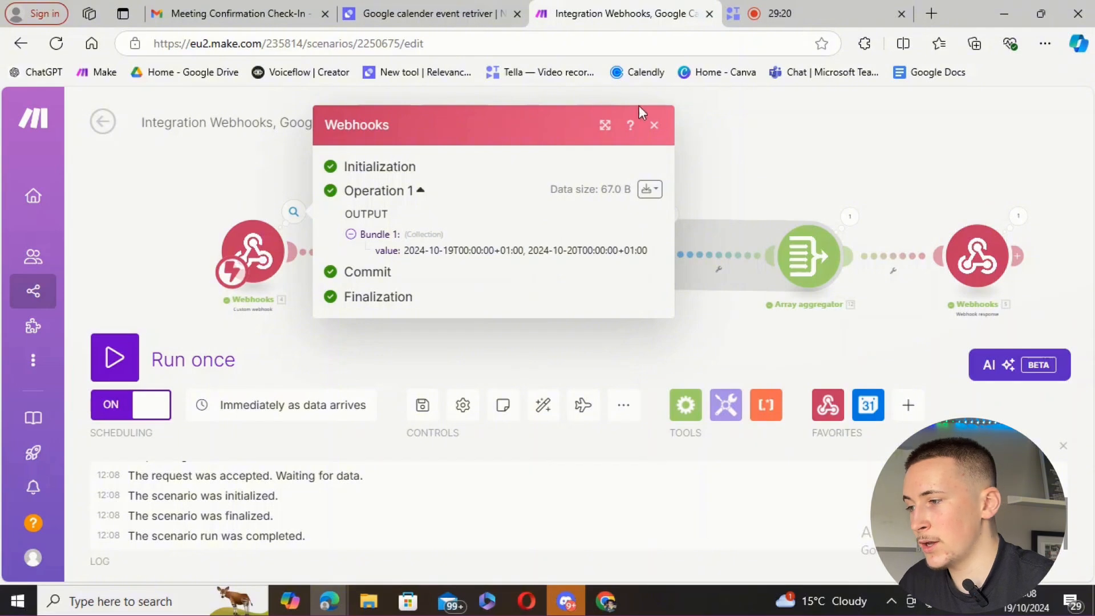
{"action": "left_click", "coordinate": [655, 125]}
Inspect the start times and end time output by the Set multiple variables module in the latest run.
{"action": "left_click", "coordinate": [489, 215]}
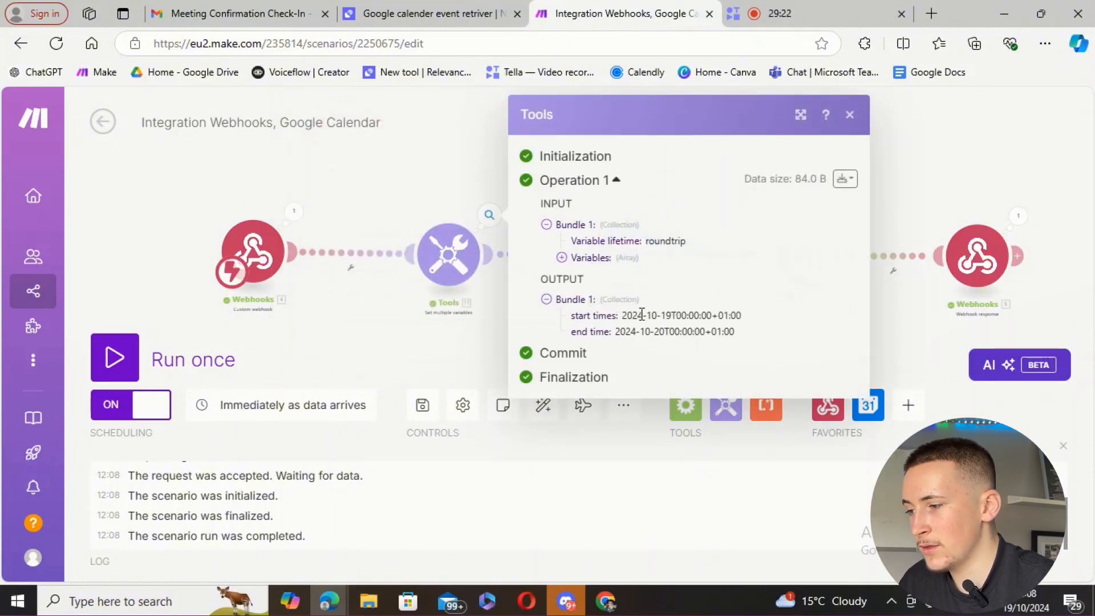
{"action": "left_click_drag", "start_coordinate": [621, 315], "coordinate": [676, 316]}
{"action": "left_click", "coordinate": [867, 142]}
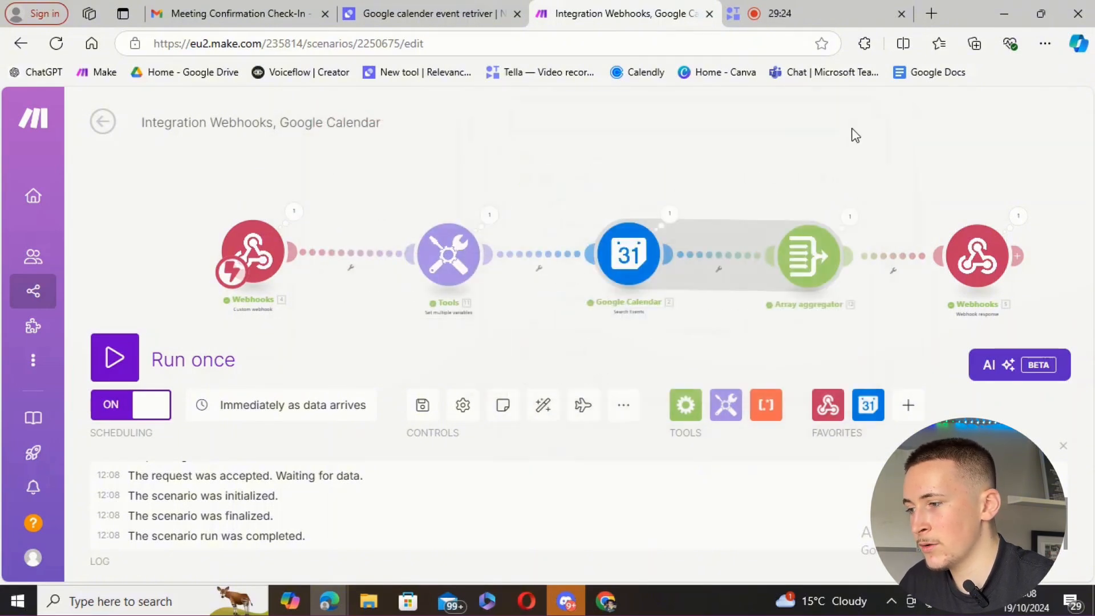
Examine the Google Calendar Search Events run's input and output bundles, and close the run details.
{"action": "left_click_drag", "start_coordinate": [850, 134], "coordinate": [669, 174]}
{"action": "left_click", "coordinate": [511, 228]}
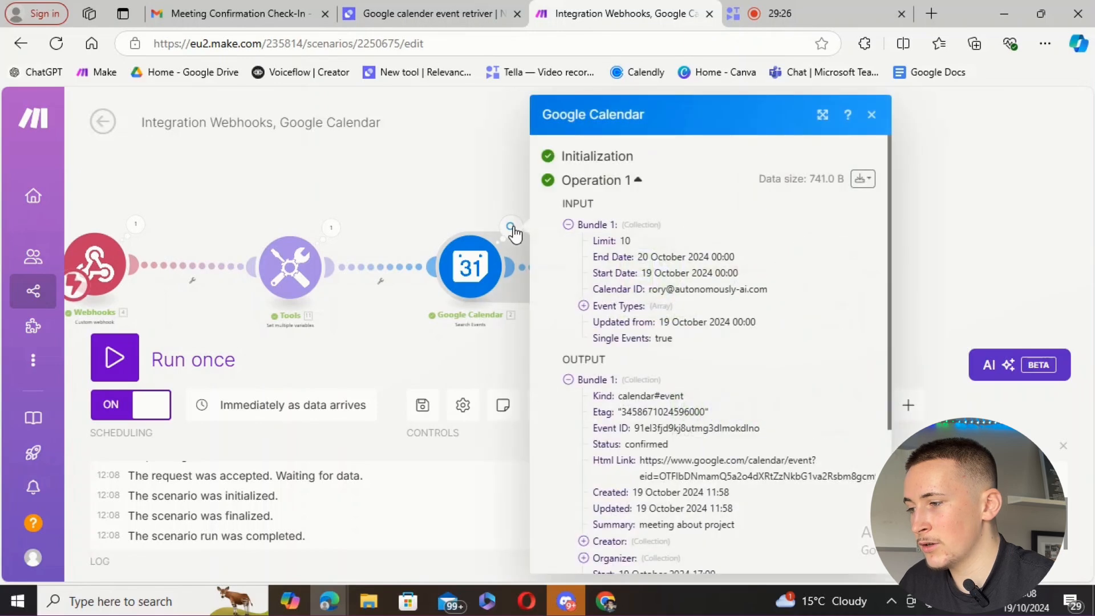
{"action": "scroll", "coordinate": [700, 251], "scroll_direction": "down", "scroll_amount": 1}
{"action": "scroll", "coordinate": [699, 251], "scroll_direction": "down", "scroll_amount": 2}
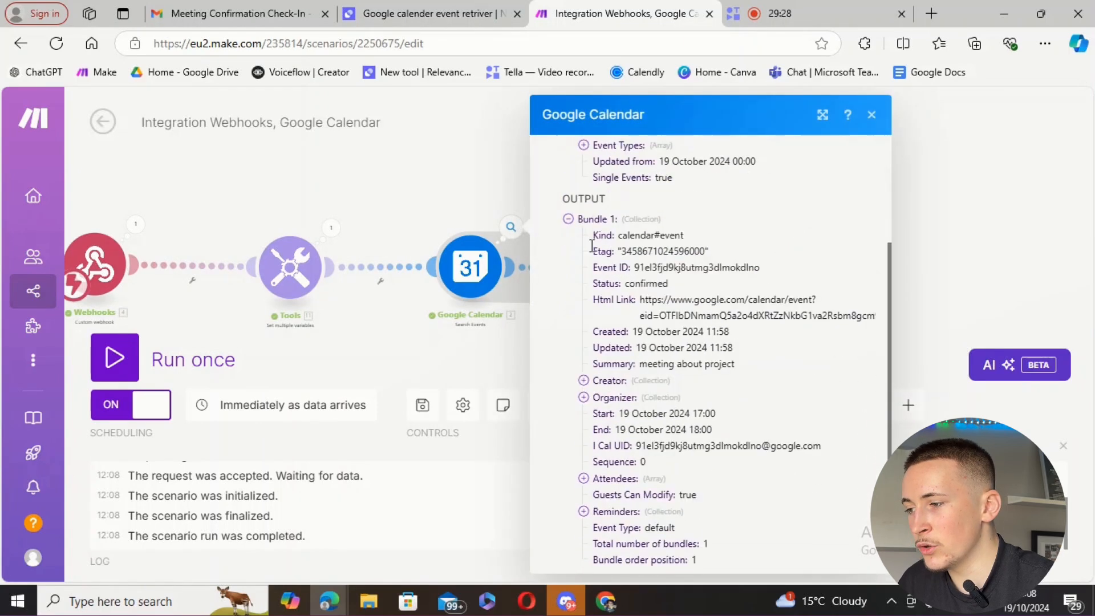
{"action": "left_click_drag", "start_coordinate": [618, 235], "coordinate": [640, 278]}
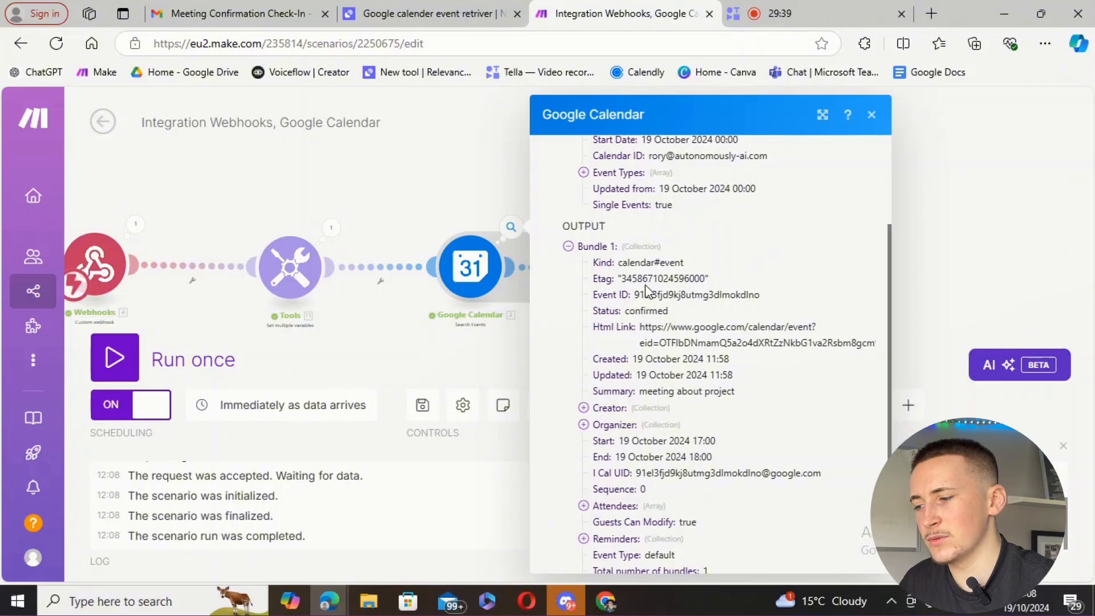
{"action": "left_click", "coordinate": [871, 115]}
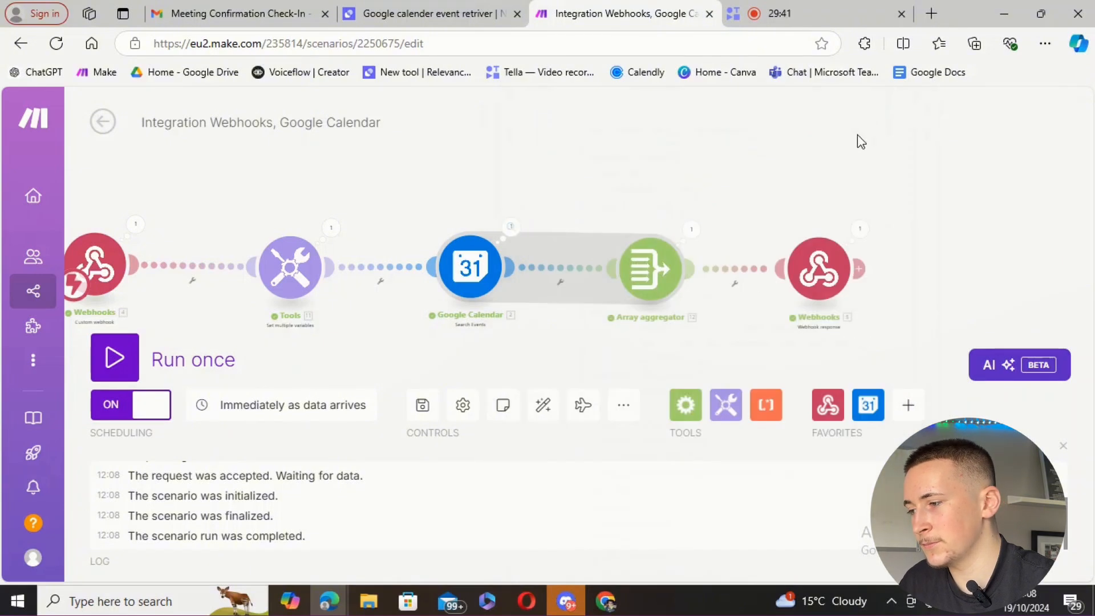
Expand the Array aggregator's output array and attendees to examine the event data, and check the Webhook response's run details.
{"action": "left_click", "coordinate": [648, 249]}
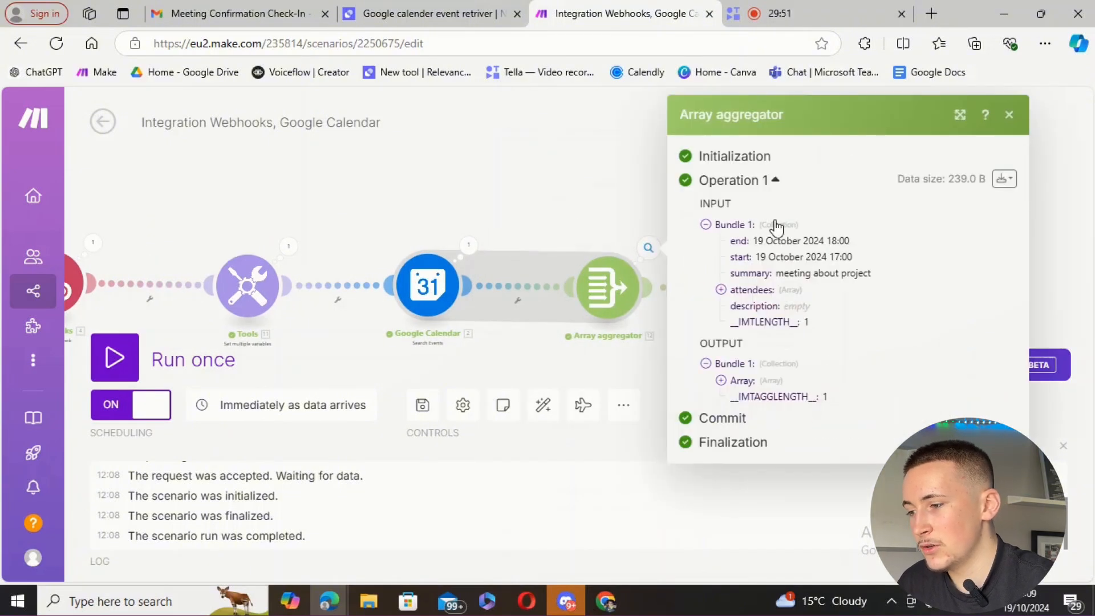
{"action": "left_click", "coordinate": [721, 381]}
{"action": "left_click", "coordinate": [737, 397]}
{"action": "left_click", "coordinate": [737, 397]}
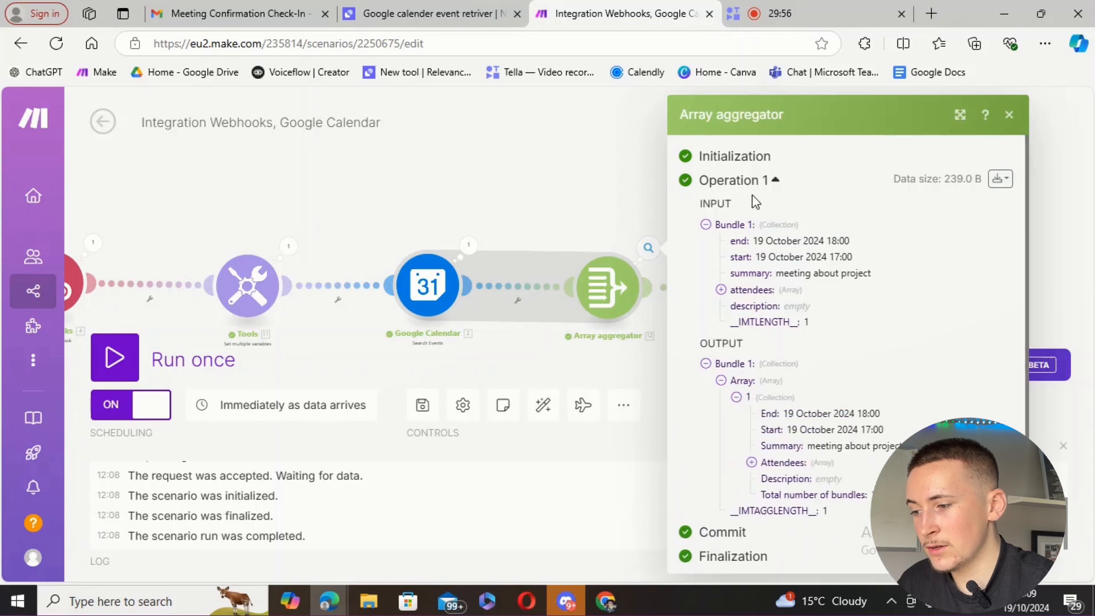
{"action": "scroll", "coordinate": [798, 387], "scroll_direction": "down", "scroll_amount": 1}
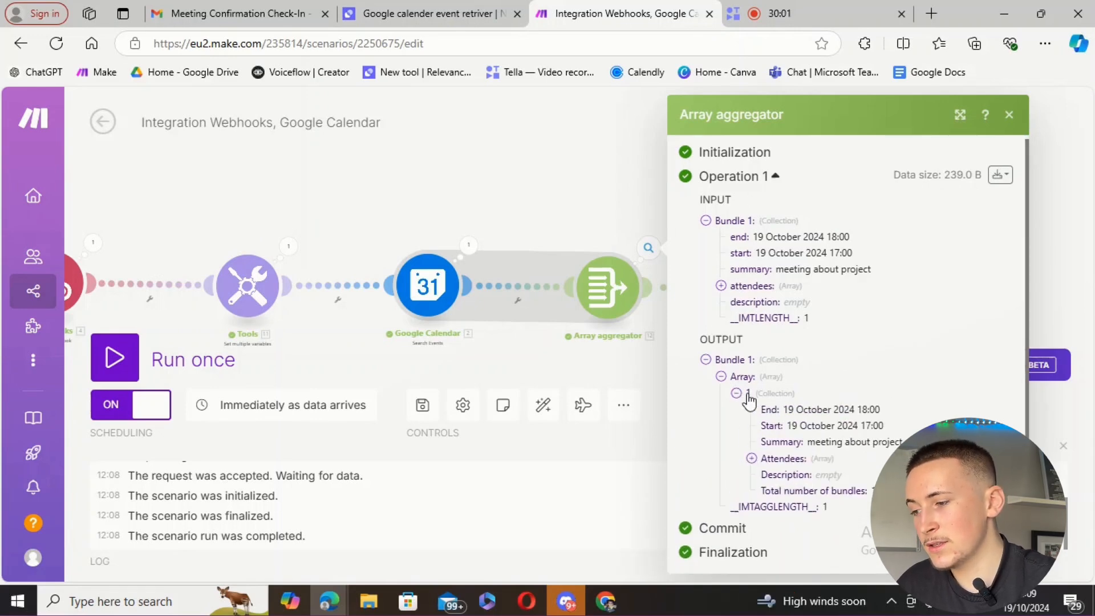
{"action": "left_click", "coordinate": [752, 458]}
{"action": "scroll", "coordinate": [766, 463], "scroll_direction": "down", "scroll_amount": 1}
{"action": "left_click", "coordinate": [768, 458]}
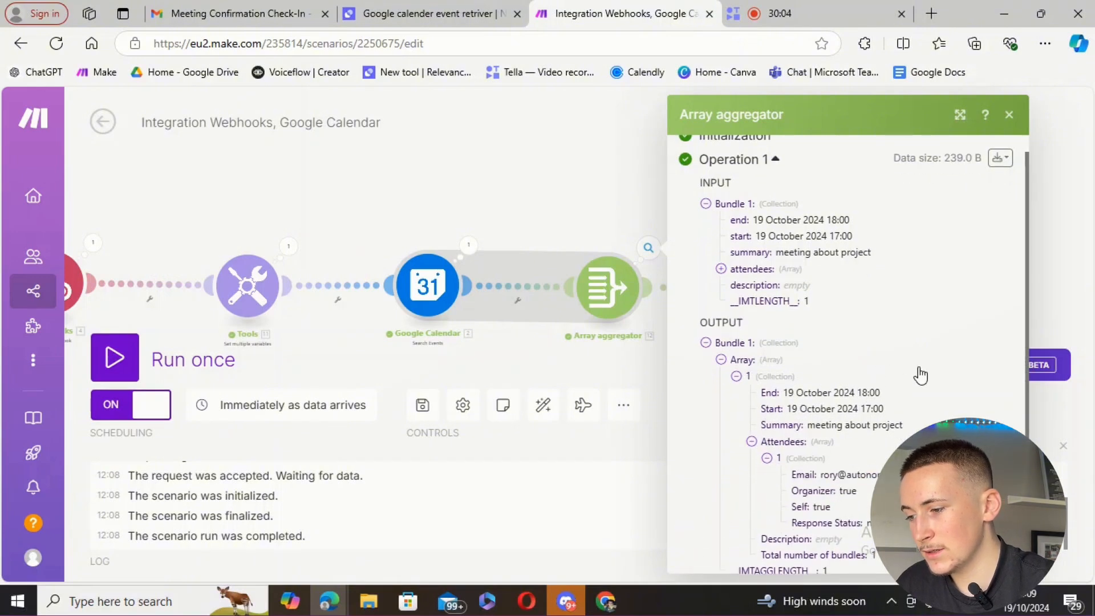
{"action": "scroll", "coordinate": [919, 374], "scroll_direction": "down", "scroll_amount": 2}
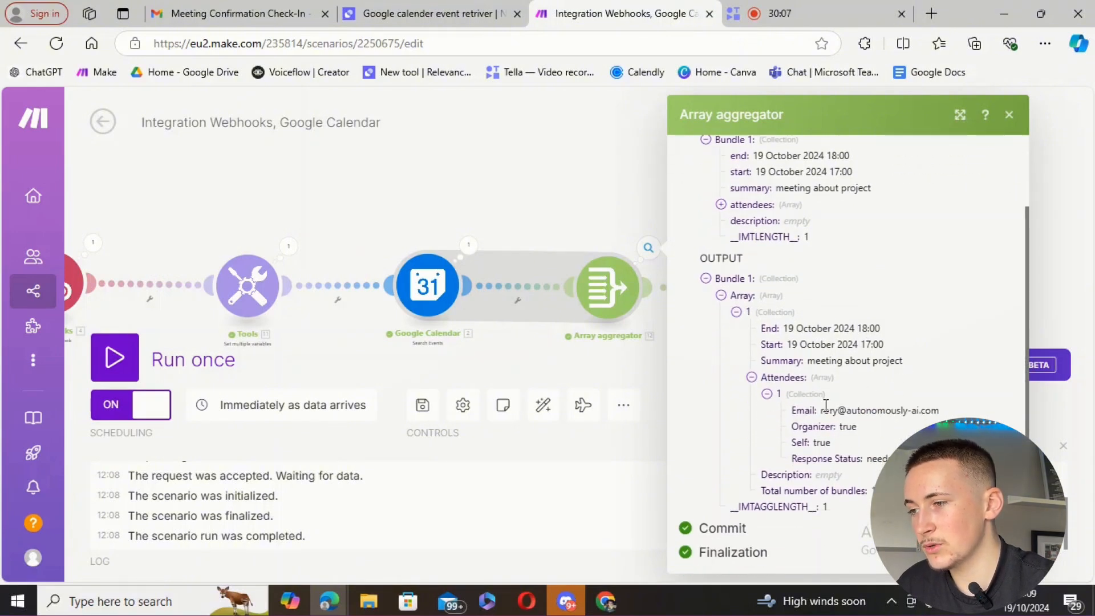
{"action": "scroll", "coordinate": [826, 405], "scroll_direction": "up", "scroll_amount": 2}
{"action": "left_click", "coordinate": [1010, 116]}
{"action": "left_click", "coordinate": [817, 248]}
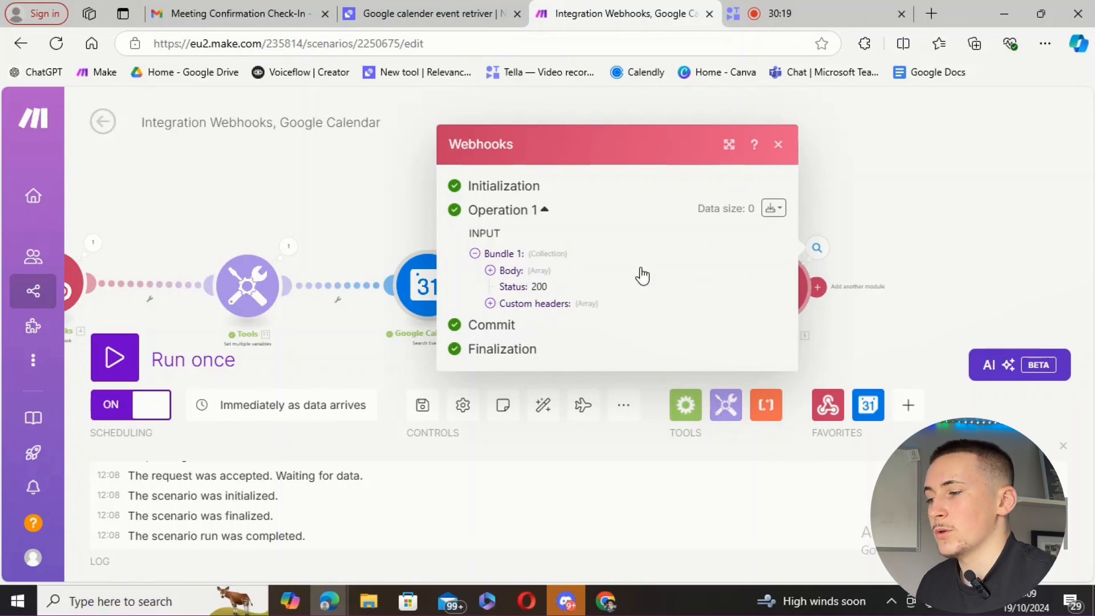
{"action": "left_click", "coordinate": [778, 144]}
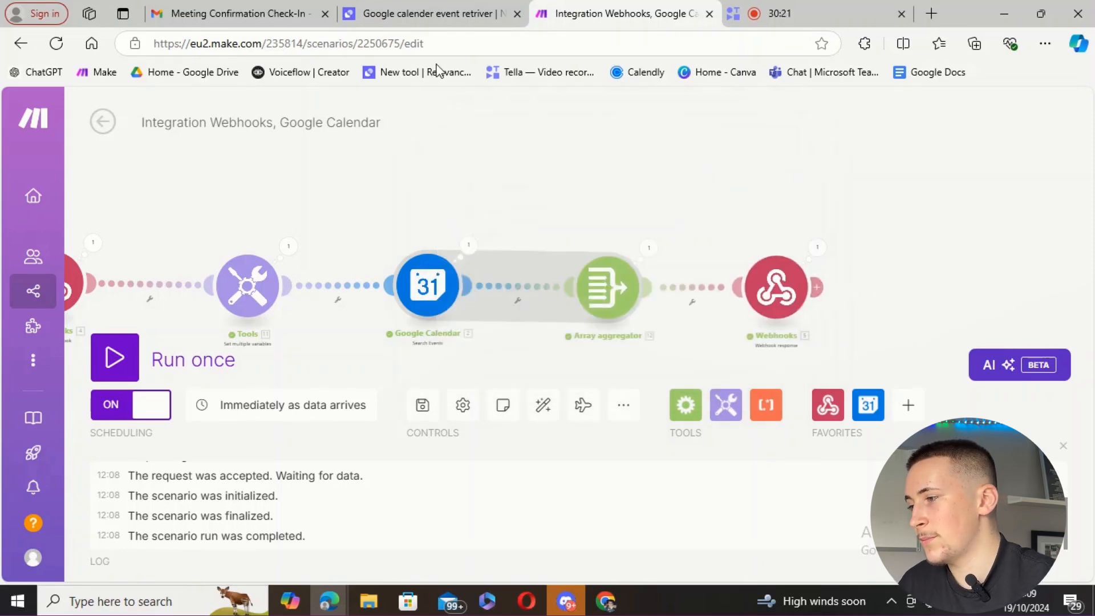
Return to the Relevance AI tool and view the API step's full response_body with the retrieved event.
{"action": "left_click", "coordinate": [422, 15]}
{"action": "scroll", "coordinate": [603, 246], "scroll_direction": "down", "scroll_amount": 5}
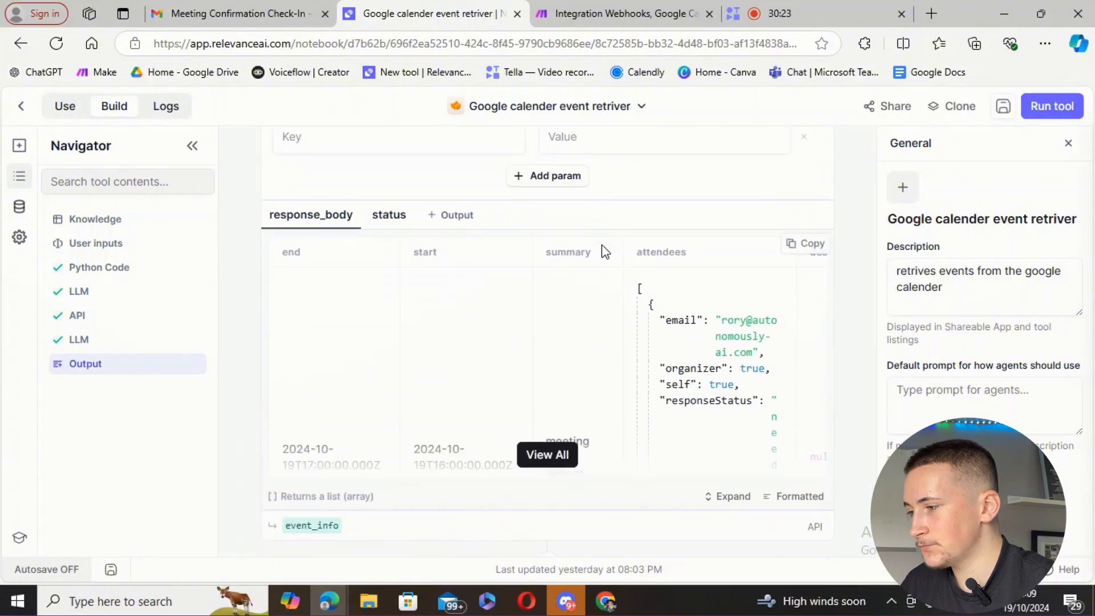
{"action": "scroll", "coordinate": [614, 275], "scroll_direction": "down", "scroll_amount": 1}
{"action": "scroll", "coordinate": [614, 275], "scroll_direction": "up", "scroll_amount": 1}
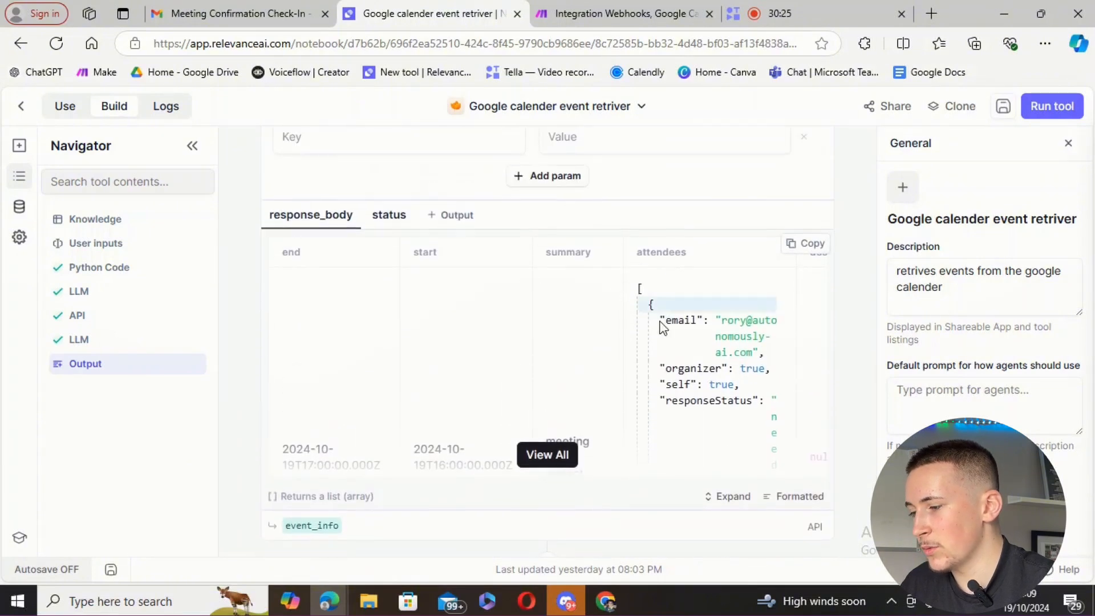
{"action": "left_click", "coordinate": [528, 455]}
{"action": "scroll", "coordinate": [596, 331], "scroll_direction": "down", "scroll_amount": 1}
{"action": "scroll", "coordinate": [693, 275], "scroll_direction": "down", "scroll_amount": 4}
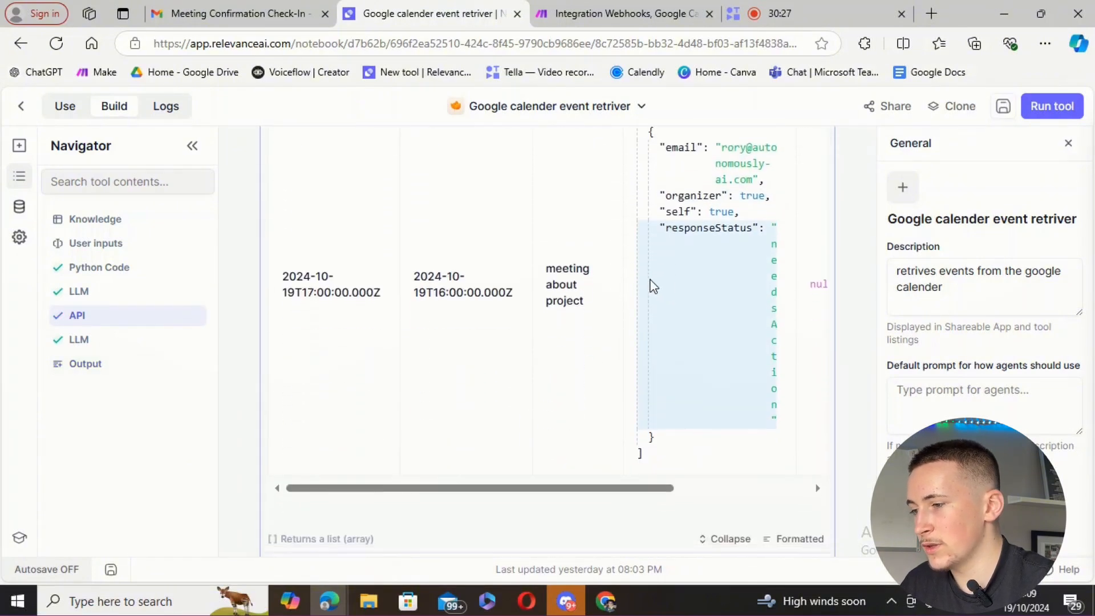
Read the final LLM step's summarising prompt and the event summary it gives as its answer.
{"action": "scroll", "coordinate": [521, 347], "scroll_direction": "down", "scroll_amount": 1}
{"action": "scroll", "coordinate": [582, 367], "scroll_direction": "down", "scroll_amount": 3}
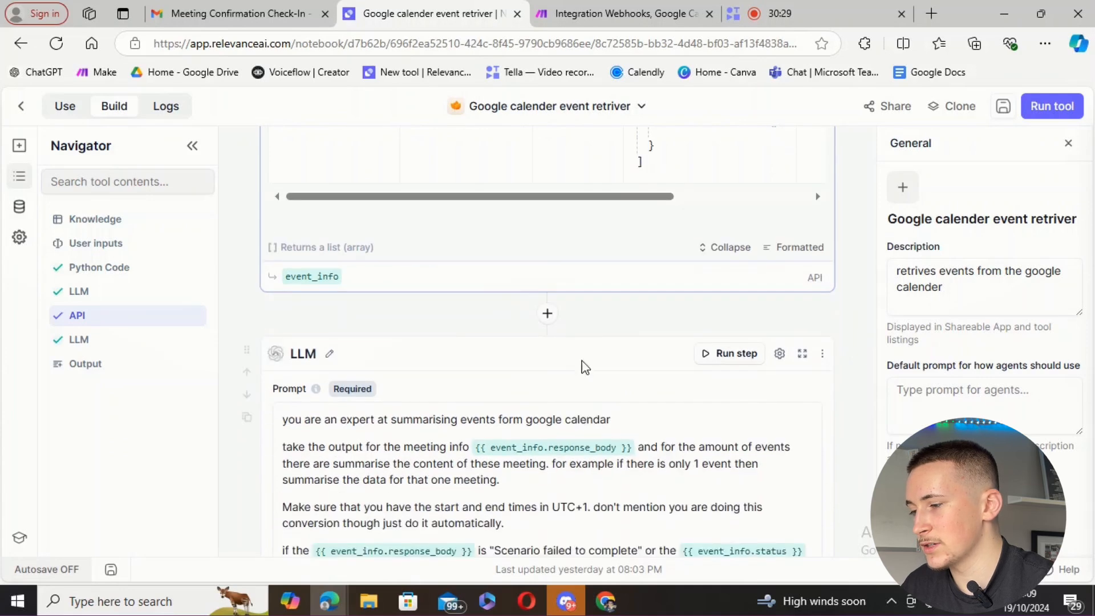
{"action": "scroll", "coordinate": [480, 356], "scroll_direction": "down", "scroll_amount": 5}
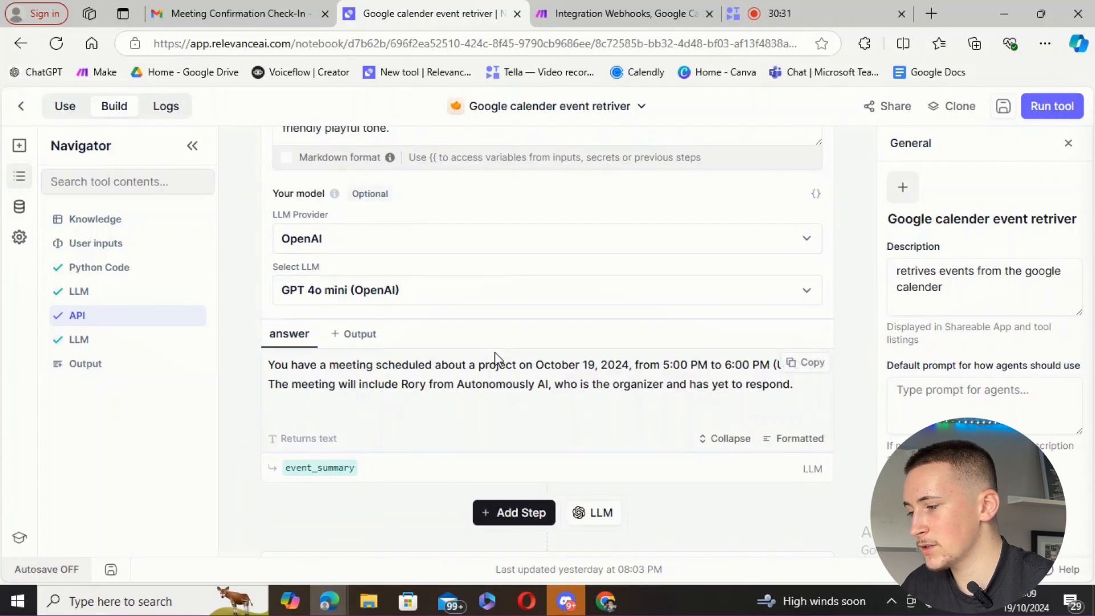
{"action": "left_click_drag", "start_coordinate": [277, 365], "coordinate": [318, 367]}
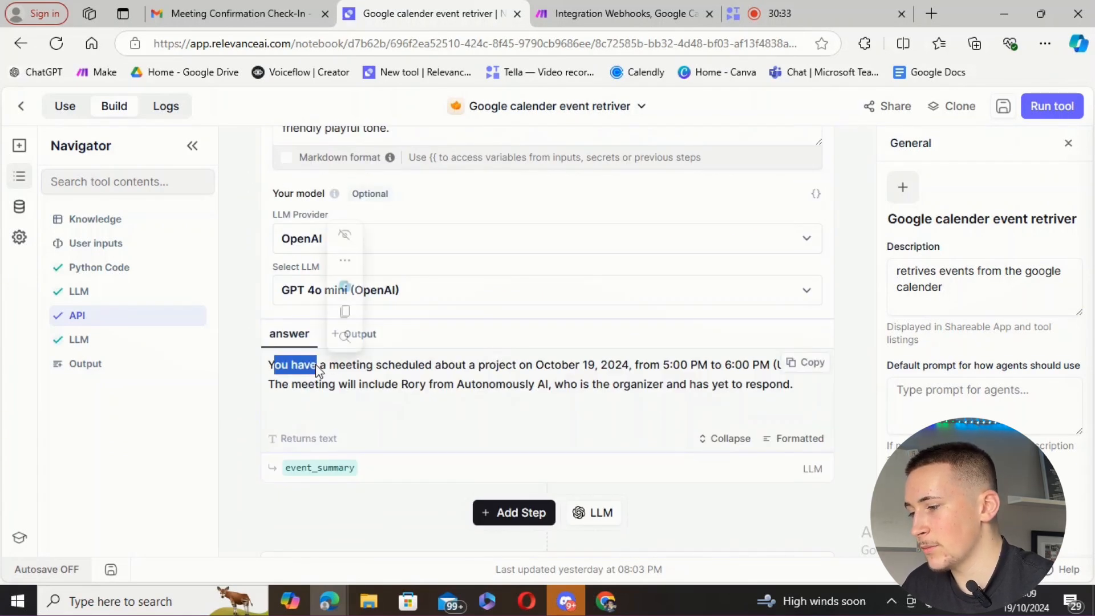
{"action": "left_click", "coordinate": [442, 397]}
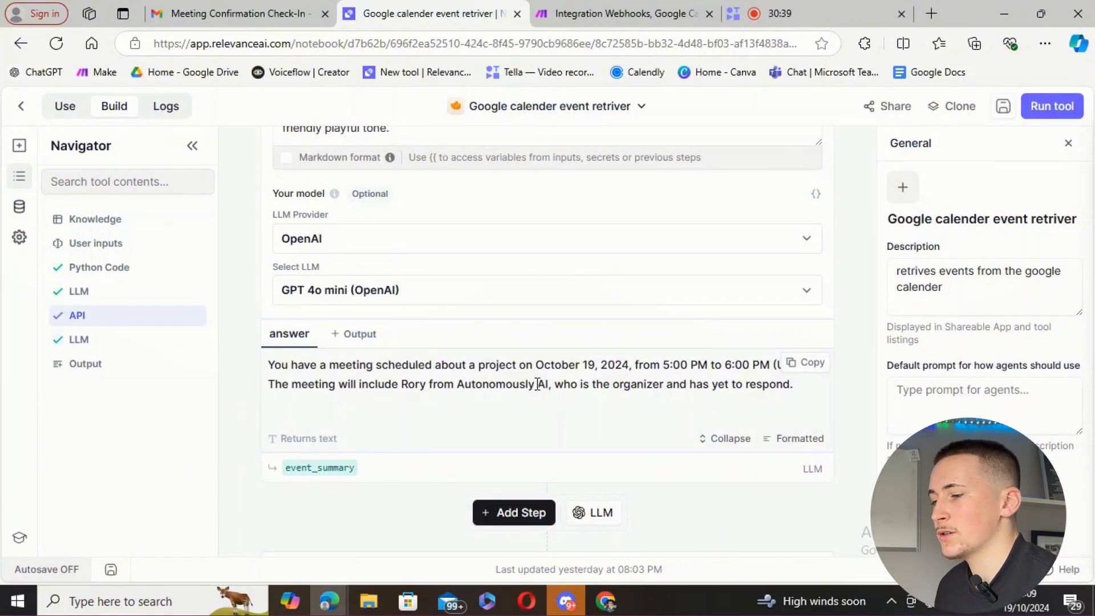
{"action": "scroll", "coordinate": [530, 367], "scroll_direction": "down", "scroll_amount": 3}
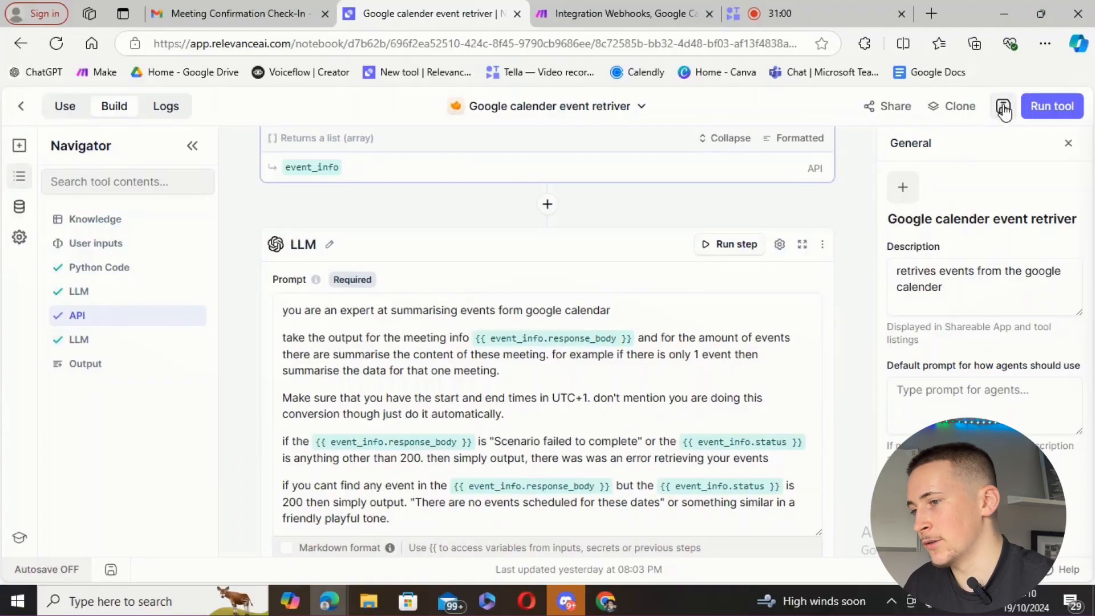
Save the Google calender event retriver tool and open the Add data to knowledge base tool for editing from the tools list.
{"action": "left_click", "coordinate": [1003, 107]}
{"action": "left_click", "coordinate": [21, 107]}
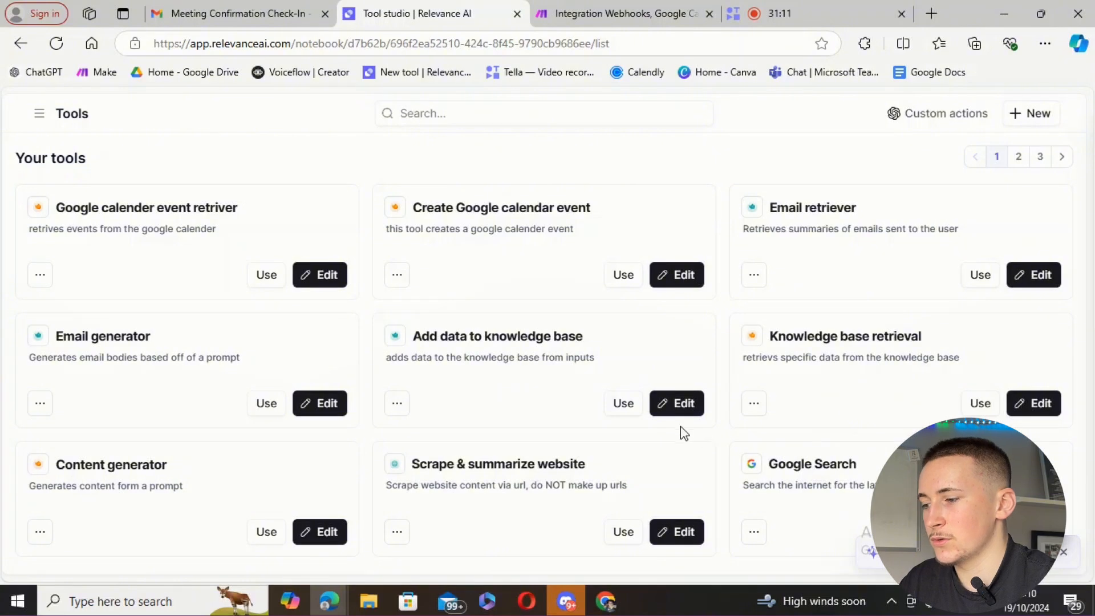
{"action": "left_click", "coordinate": [666, 411]}
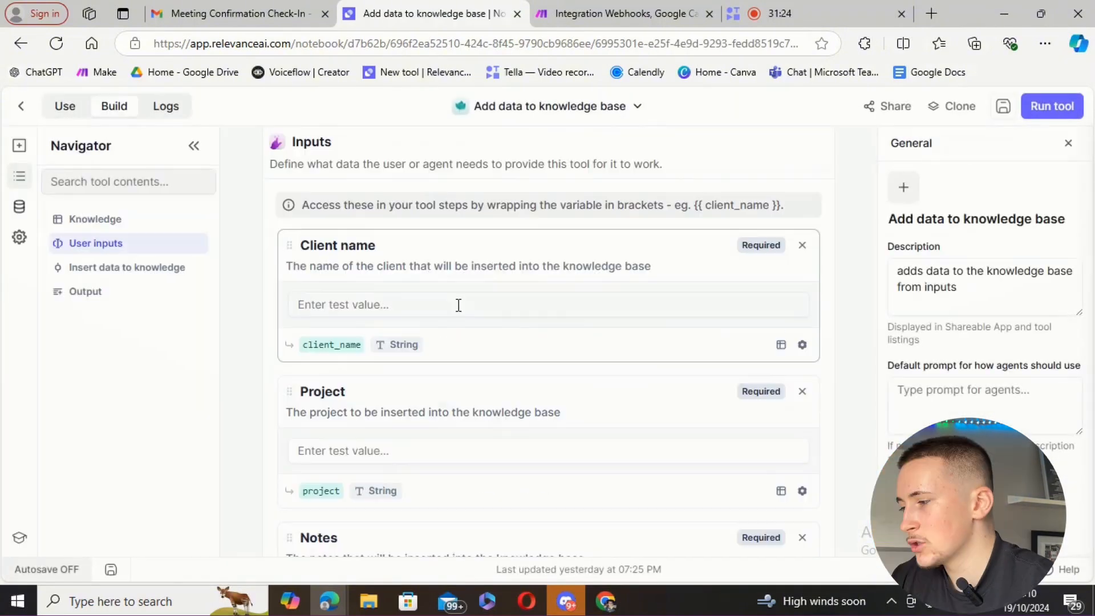
Examine the tool's client name, project, notes and status inputs and the Insert data to knowledge step's settings.
{"action": "scroll", "coordinate": [365, 291], "scroll_direction": "down", "scroll_amount": 4}
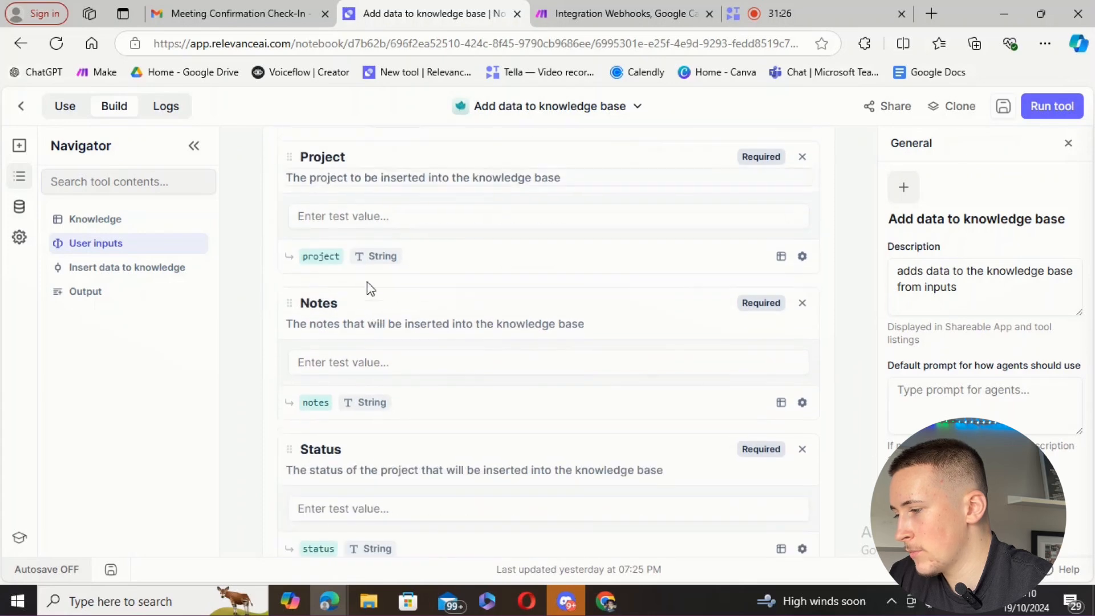
{"action": "scroll", "coordinate": [364, 340], "scroll_direction": "down", "scroll_amount": 10}
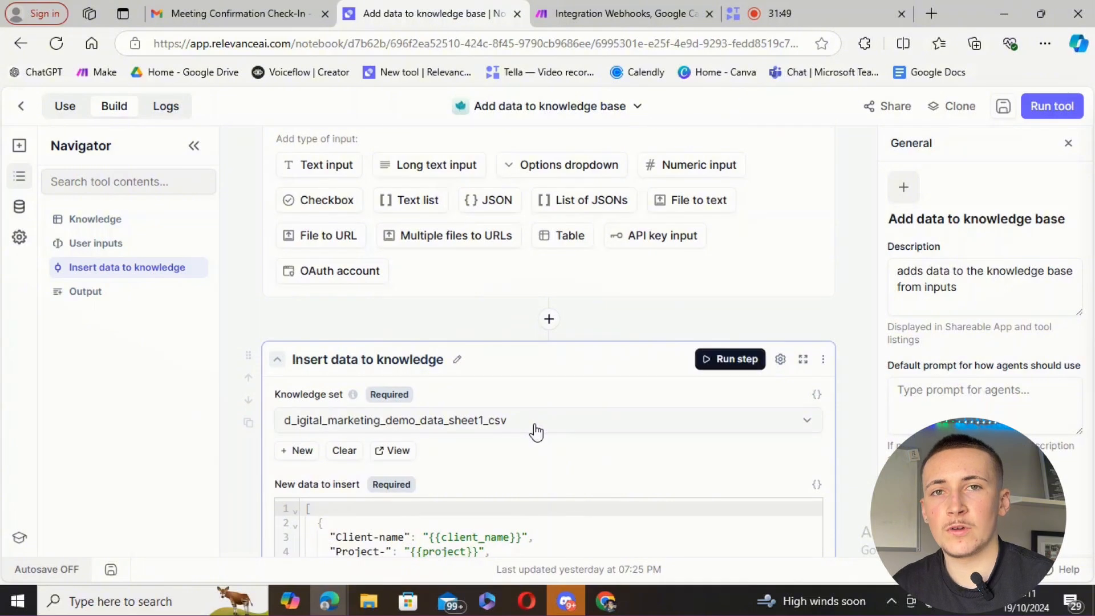
{"action": "scroll", "coordinate": [622, 391], "scroll_direction": "down", "scroll_amount": 1}
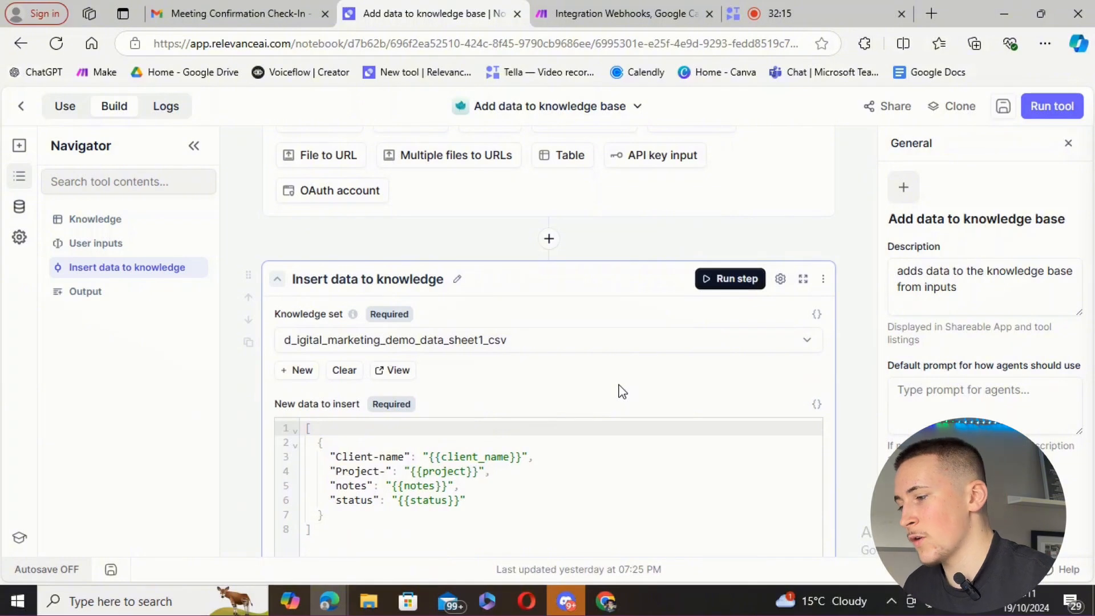
View the d_igital_marketing_demo_data_sheet1_csv knowledge table and read the full notes of its first row.
{"action": "left_click", "coordinate": [402, 376]}
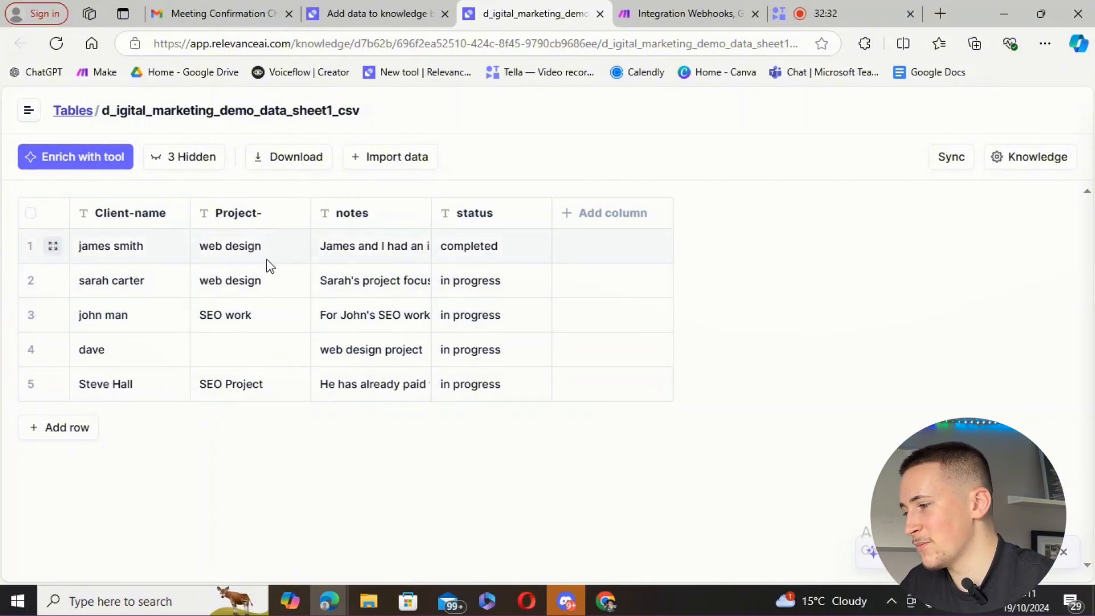
{"action": "left_click", "coordinate": [368, 245]}
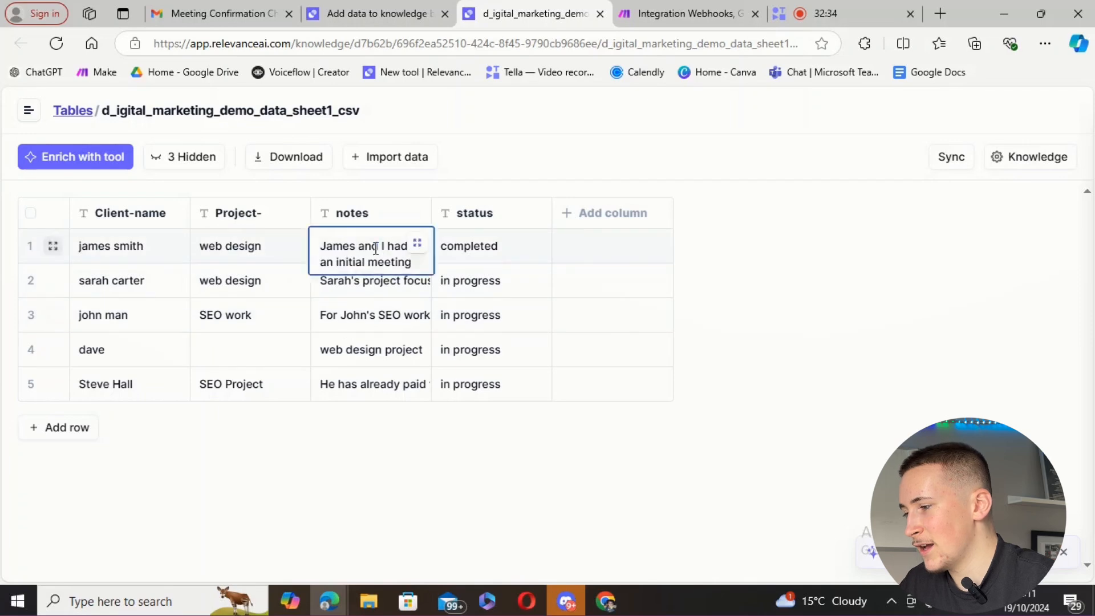
{"action": "double_click", "coordinate": [368, 245]}
{"action": "scroll", "coordinate": [394, 269], "scroll_direction": "down", "scroll_amount": 5}
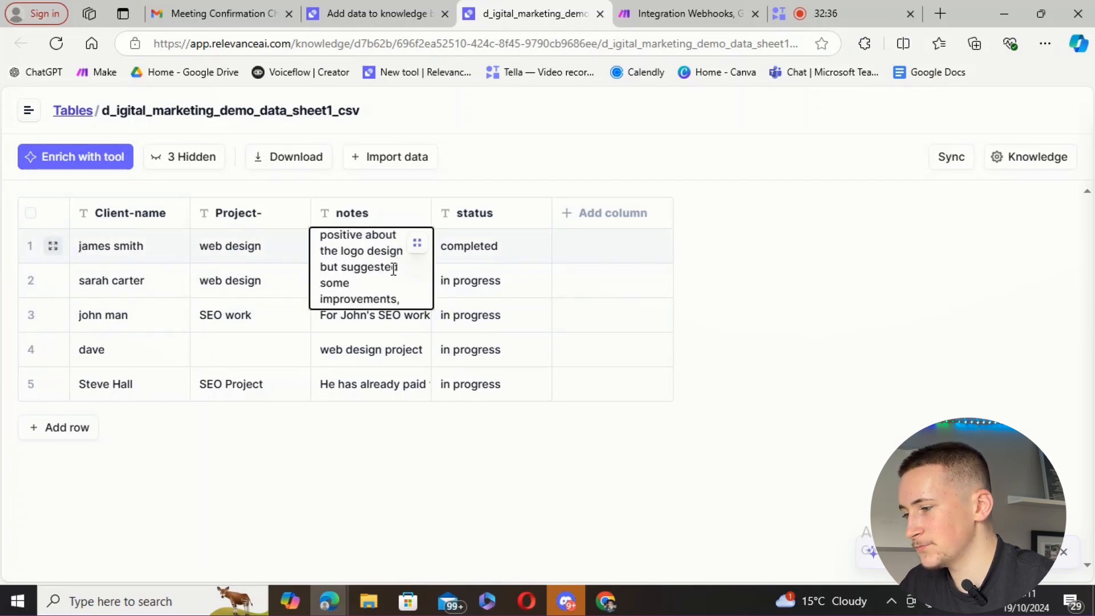
{"action": "left_click", "coordinate": [442, 416]}
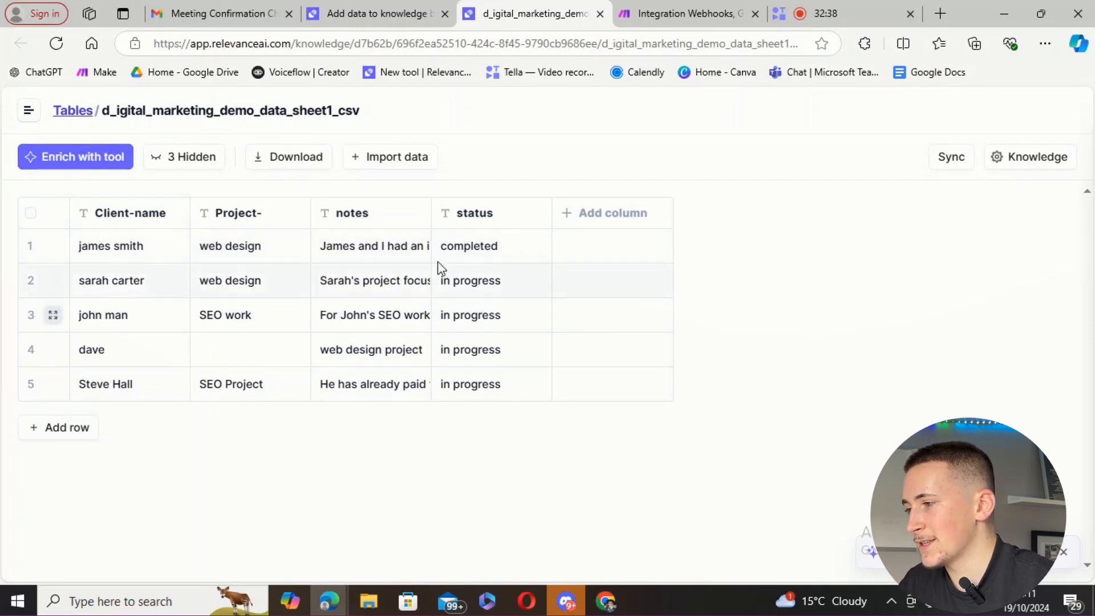
Return to the Add data to knowledge base tool and review its inputs alongside the new data to insert.
{"action": "left_click", "coordinate": [376, 20]}
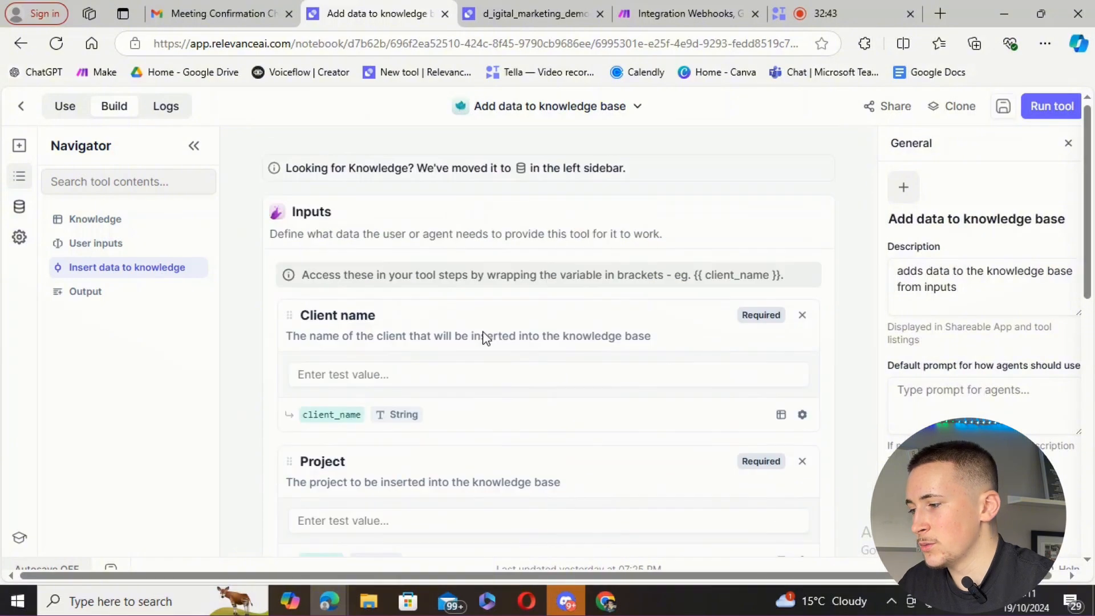
{"action": "scroll", "coordinate": [343, 320], "scroll_direction": "down", "scroll_amount": 3}
{"action": "scroll", "coordinate": [373, 222], "scroll_direction": "down", "scroll_amount": 7}
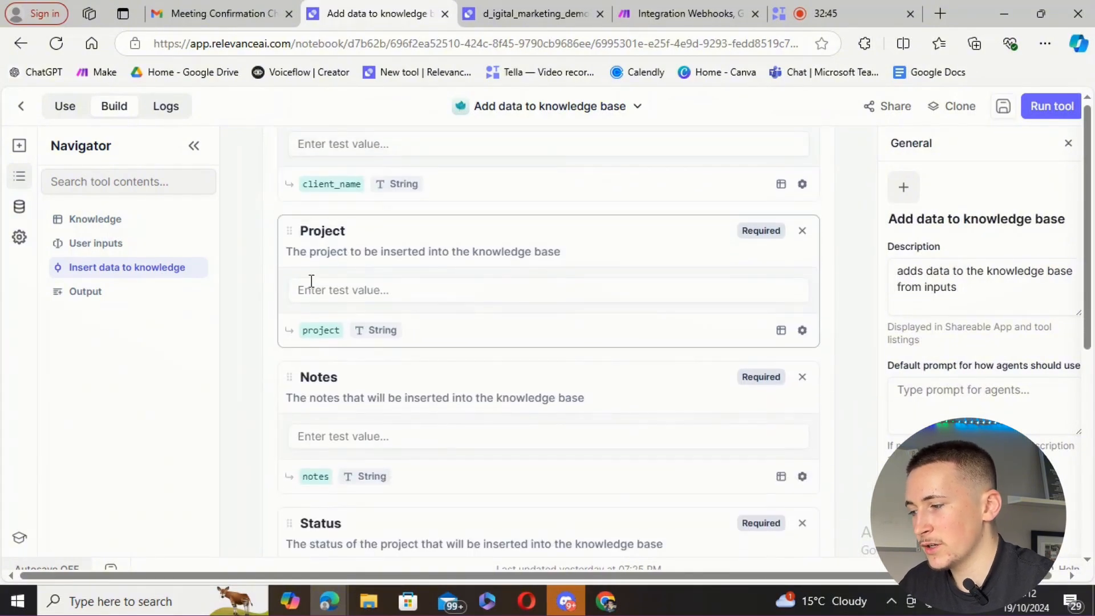
{"action": "scroll", "coordinate": [396, 352], "scroll_direction": "down", "scroll_amount": 7}
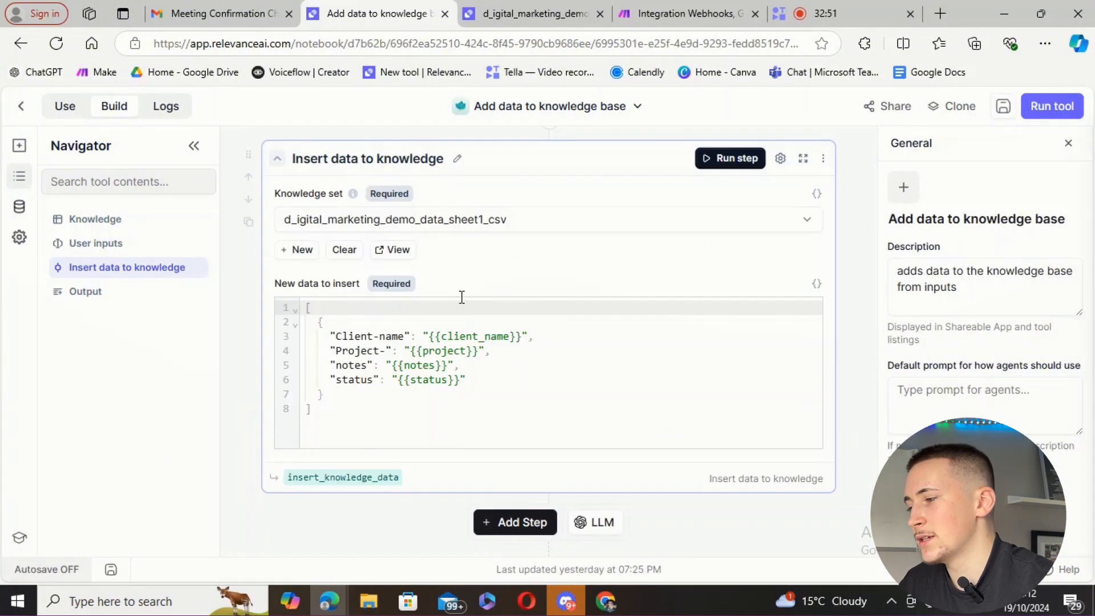
{"action": "scroll", "coordinate": [460, 294], "scroll_direction": "up", "scroll_amount": 2}
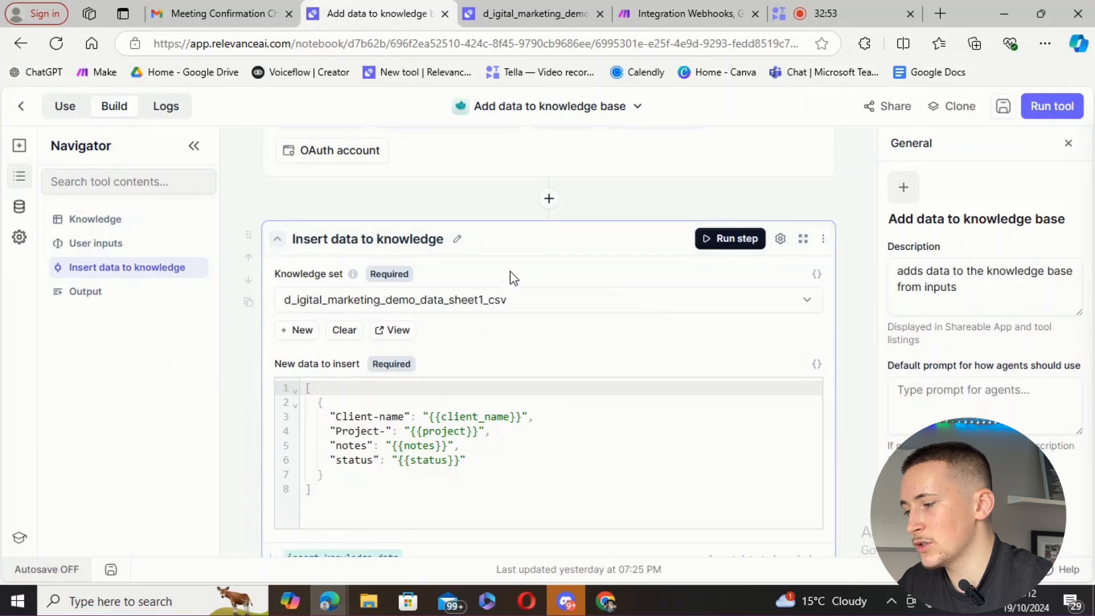
{"action": "scroll", "coordinate": [493, 330], "scroll_direction": "down", "scroll_amount": 2}
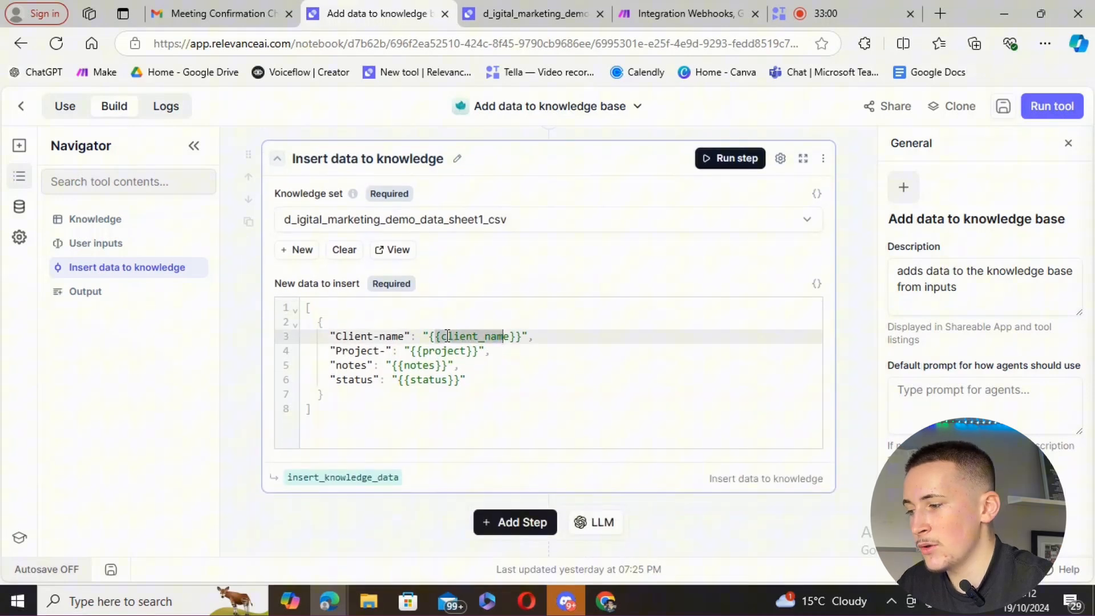
Clear the Client-name value in the new data to insert and re-enter it as the variable {{client_name}}.
{"action": "left_click", "coordinate": [444, 336]}
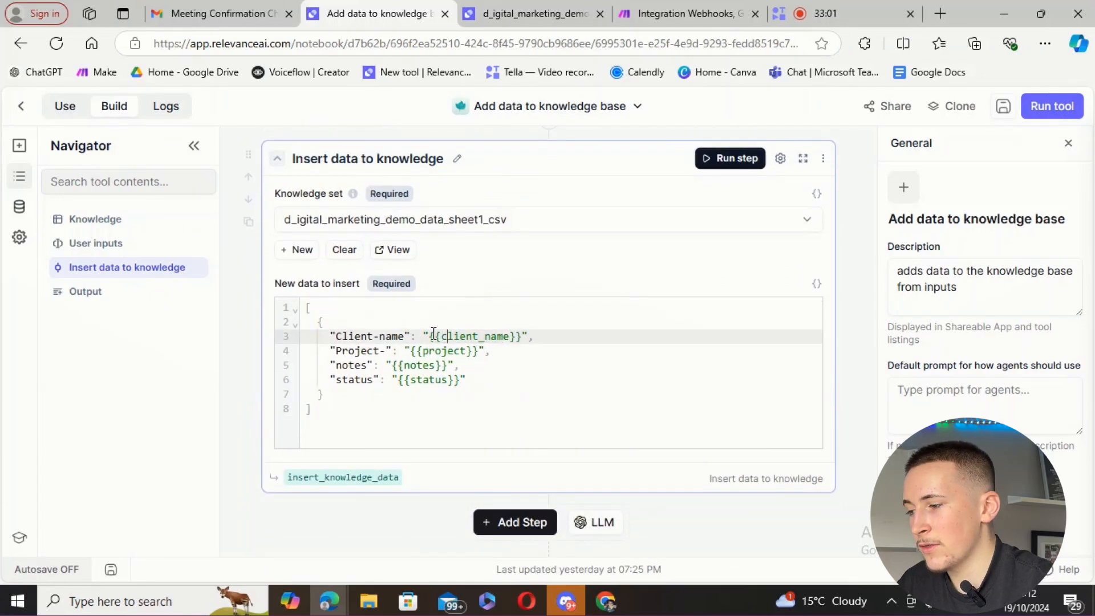
{"action": "left_click_drag", "start_coordinate": [430, 335], "coordinate": [520, 337]}
{"action": "key", "text": "BackSpace"}
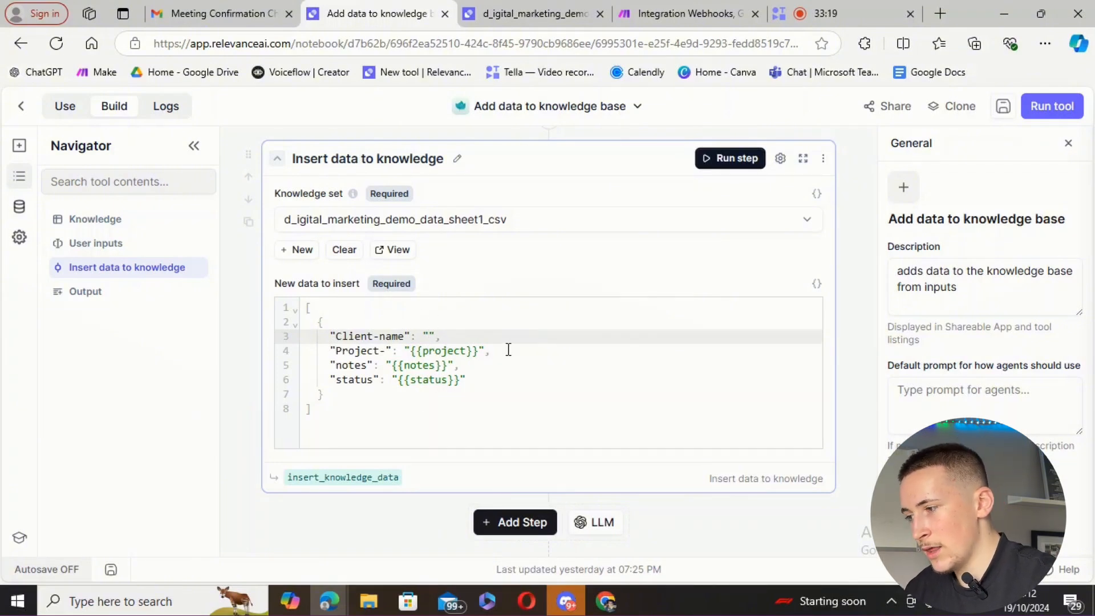
{"action": "type", "text": "{{c"}
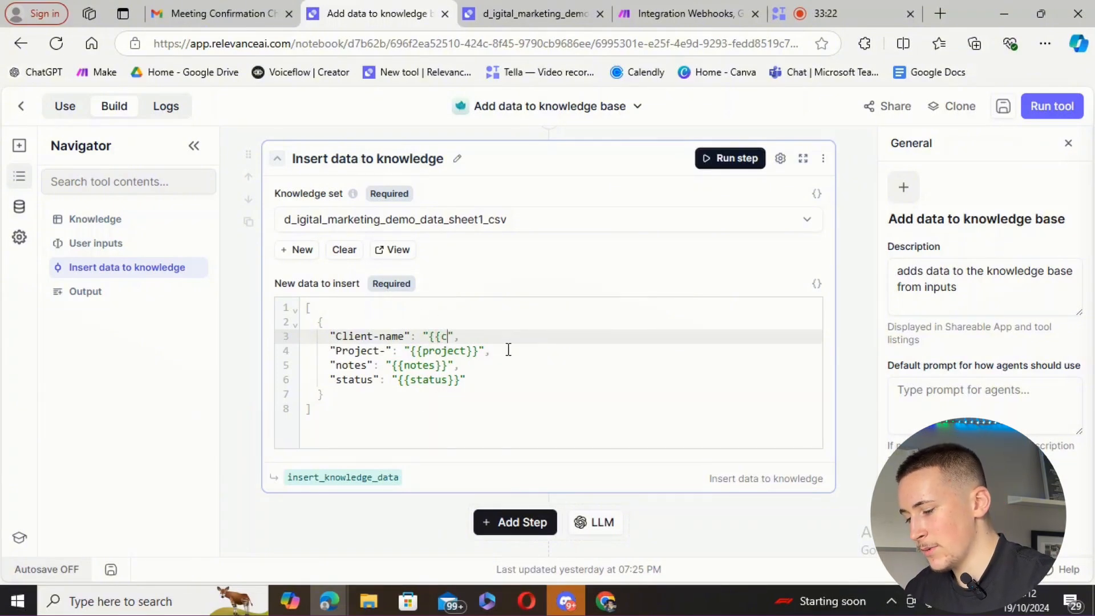
{"action": "type", "text": "lient_name"}
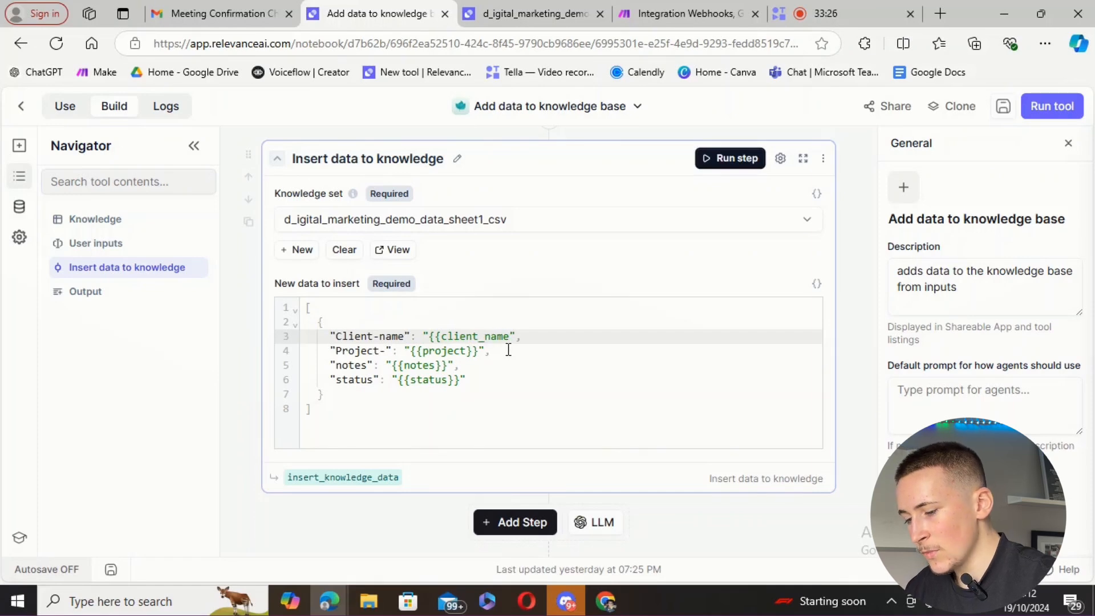
{"action": "type", "text": "}}"}
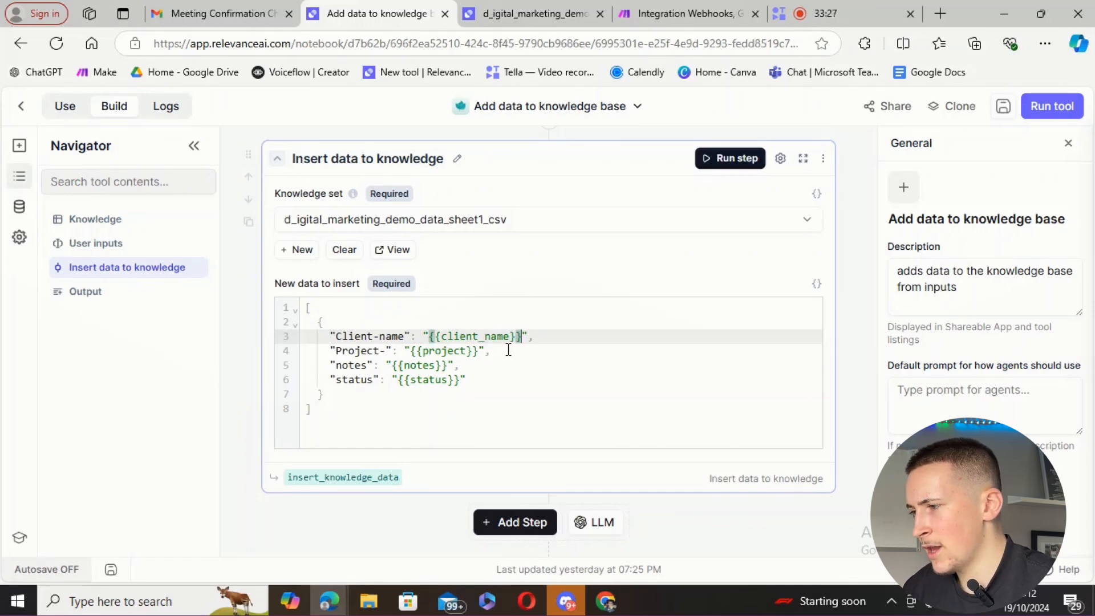
Compare the variables in the inserted JSON with the tool's Client name, Project, Notes and Status inputs.
{"action": "scroll", "coordinate": [508, 350], "scroll_direction": "up", "scroll_amount": 10}
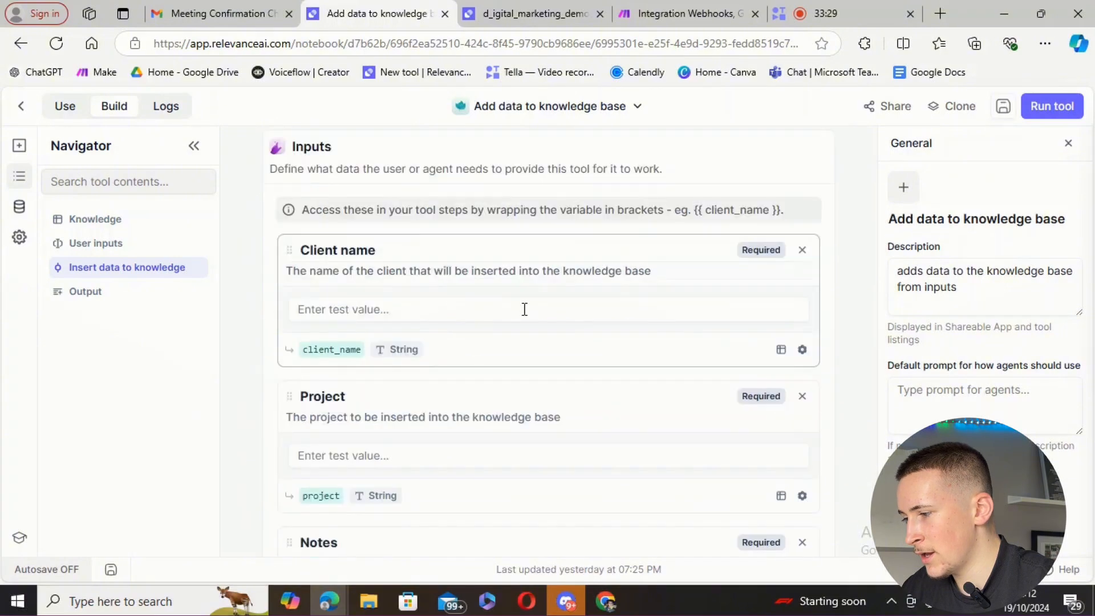
{"action": "scroll", "coordinate": [525, 309], "scroll_direction": "down", "scroll_amount": 12}
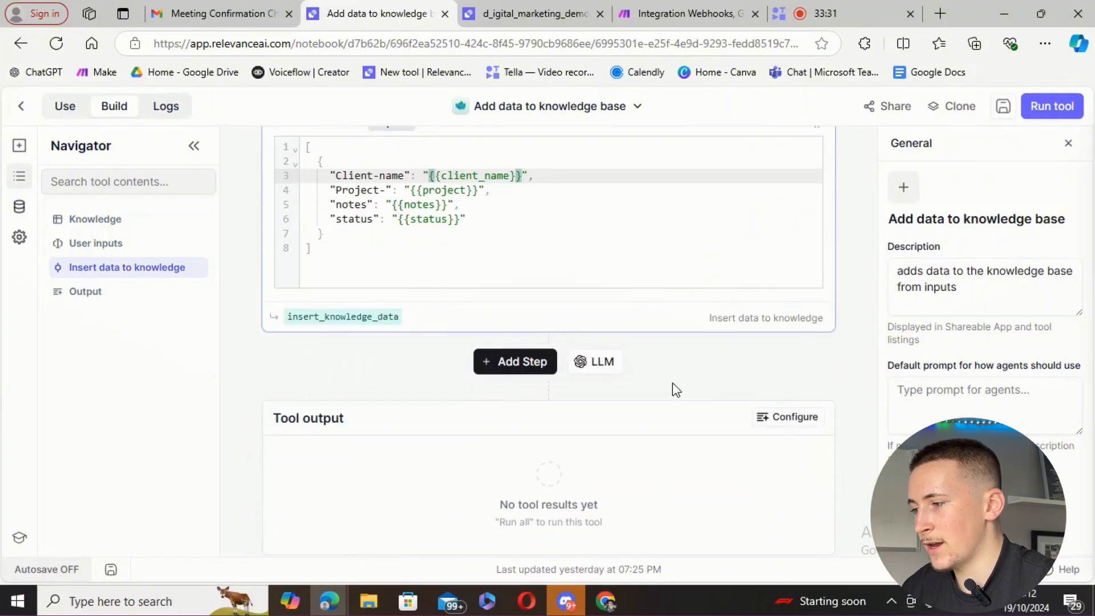
{"action": "scroll", "coordinate": [674, 383], "scroll_direction": "up", "scroll_amount": 3}
{"action": "left_click", "coordinate": [505, 405]}
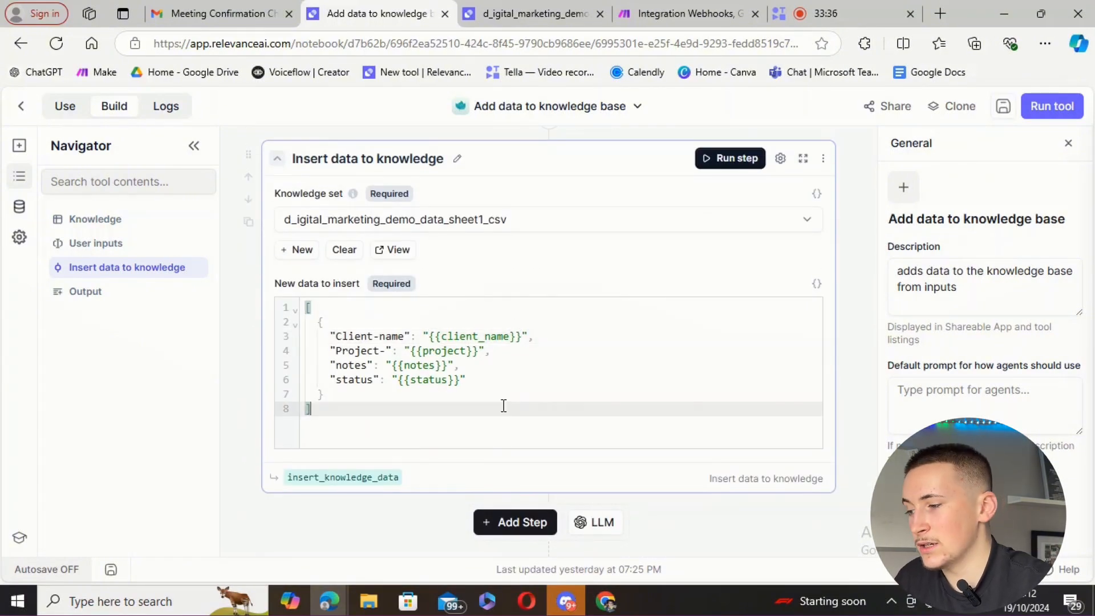
{"action": "left_click_drag", "start_coordinate": [426, 336], "coordinate": [521, 336]}
{"action": "left_click", "coordinate": [460, 365]}
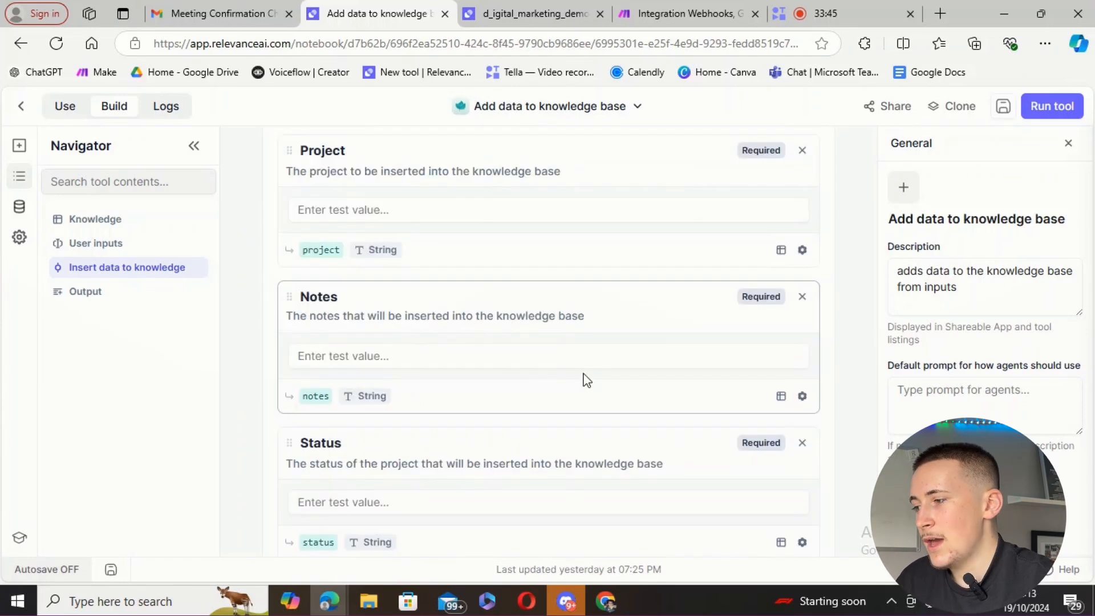
{"action": "scroll", "coordinate": [567, 379], "scroll_direction": "up", "scroll_amount": 4}
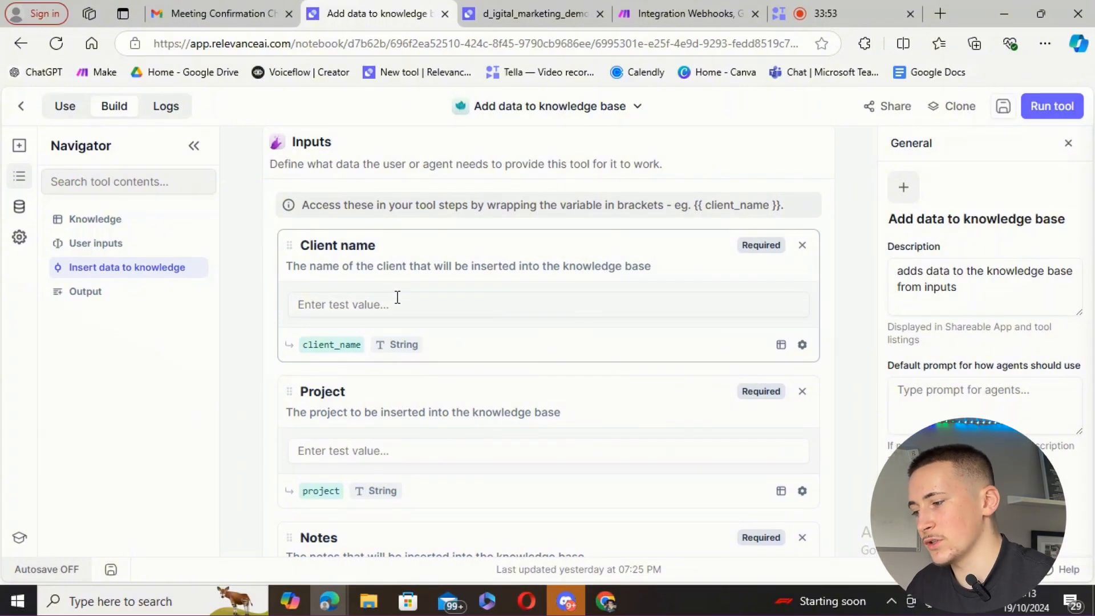
{"action": "scroll", "coordinate": [398, 303], "scroll_direction": "down", "scroll_amount": 5}
{"action": "scroll", "coordinate": [397, 313], "scroll_direction": "up", "scroll_amount": 3}
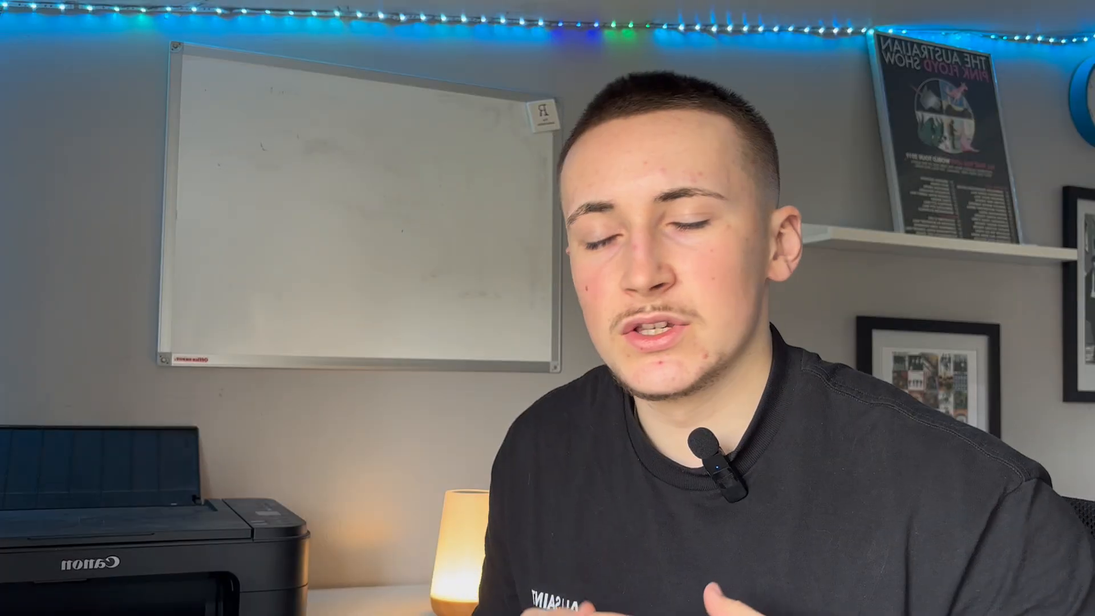
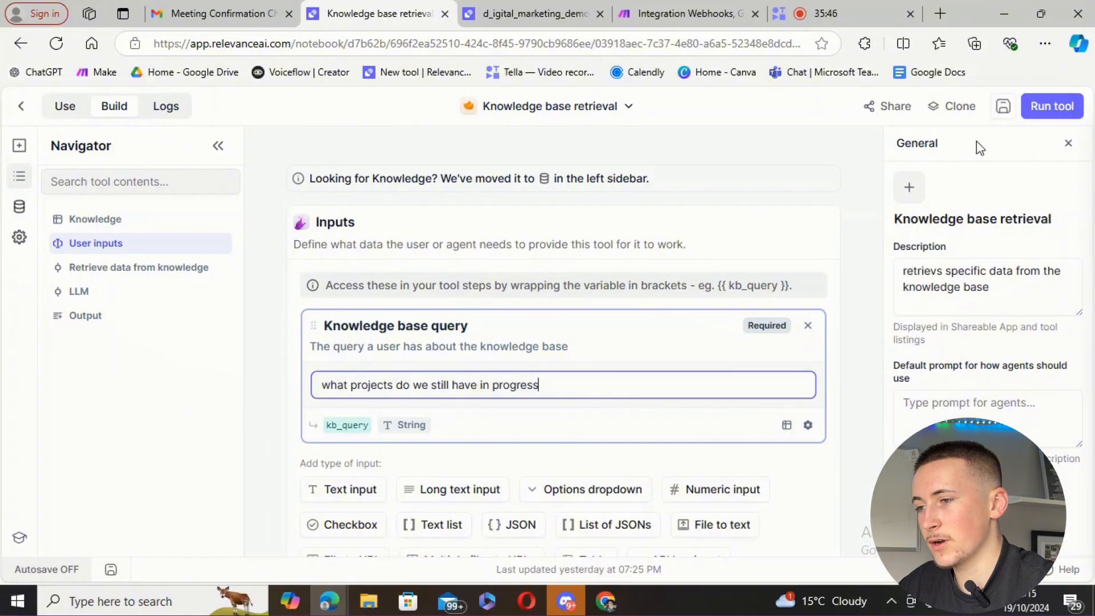
Run the Knowledge base retrieval tool with the query "what projects do we still have in progress" and read the LLM step's answer.
{"action": "left_click", "coordinate": [1027, 108]}
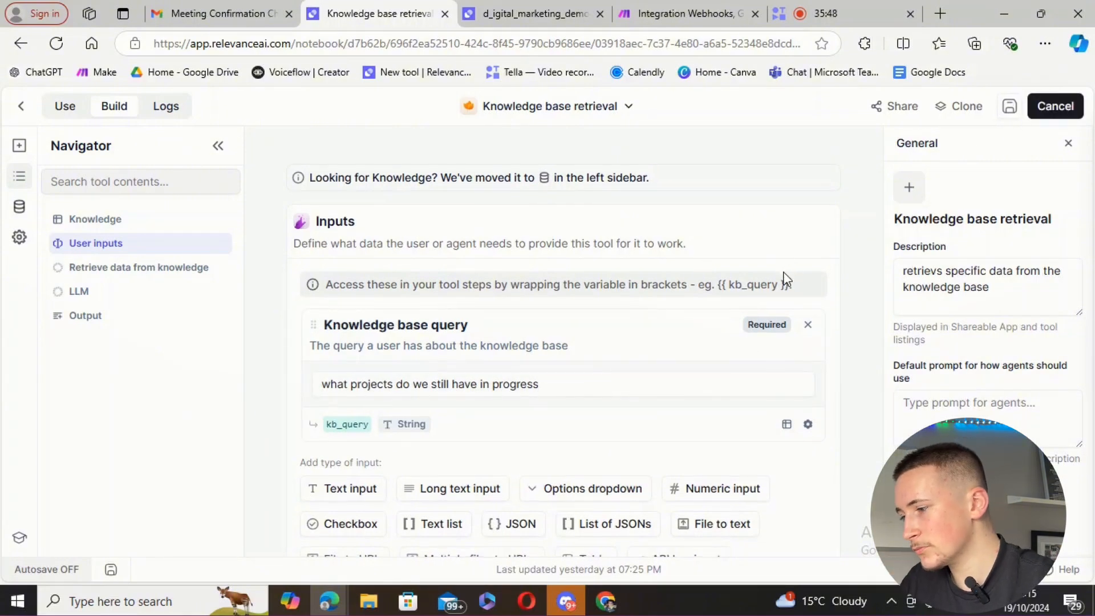
{"action": "scroll", "coordinate": [770, 297], "scroll_direction": "down", "scroll_amount": 7}
{"action": "scroll", "coordinate": [673, 331], "scroll_direction": "down", "scroll_amount": 7}
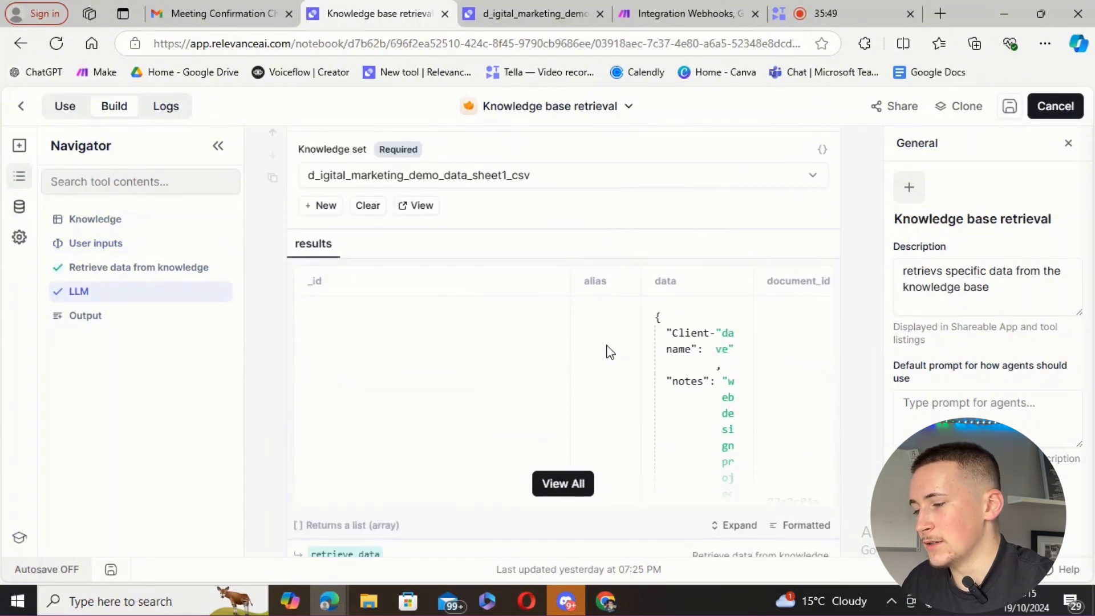
{"action": "scroll", "coordinate": [605, 286], "scroll_direction": "up", "scroll_amount": 4}
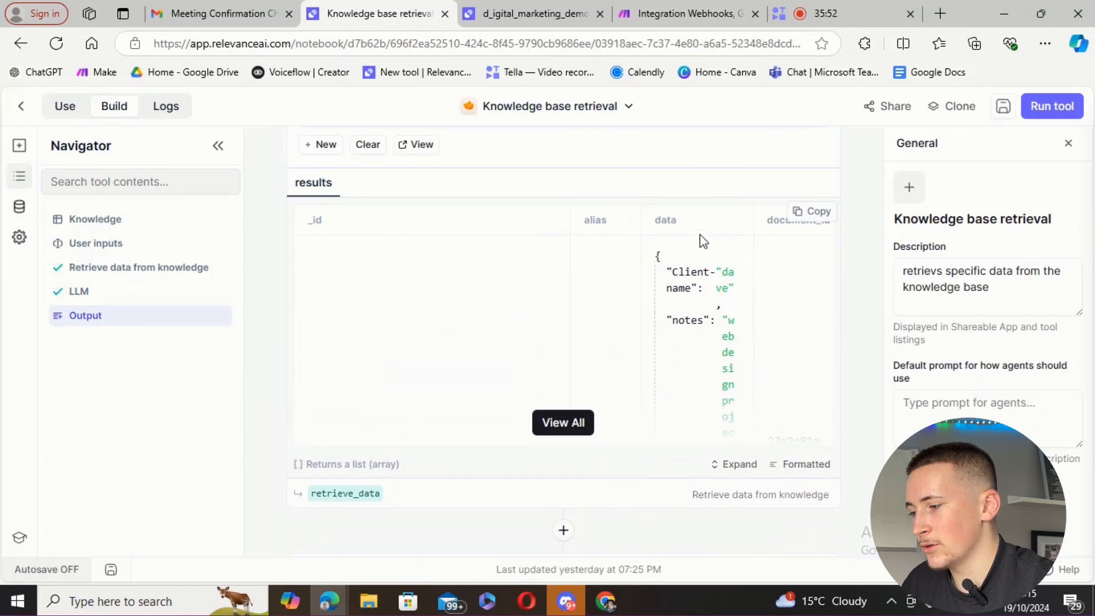
{"action": "scroll", "coordinate": [700, 235], "scroll_direction": "down", "scroll_amount": 10}
{"action": "scroll", "coordinate": [603, 287], "scroll_direction": "down", "scroll_amount": 6}
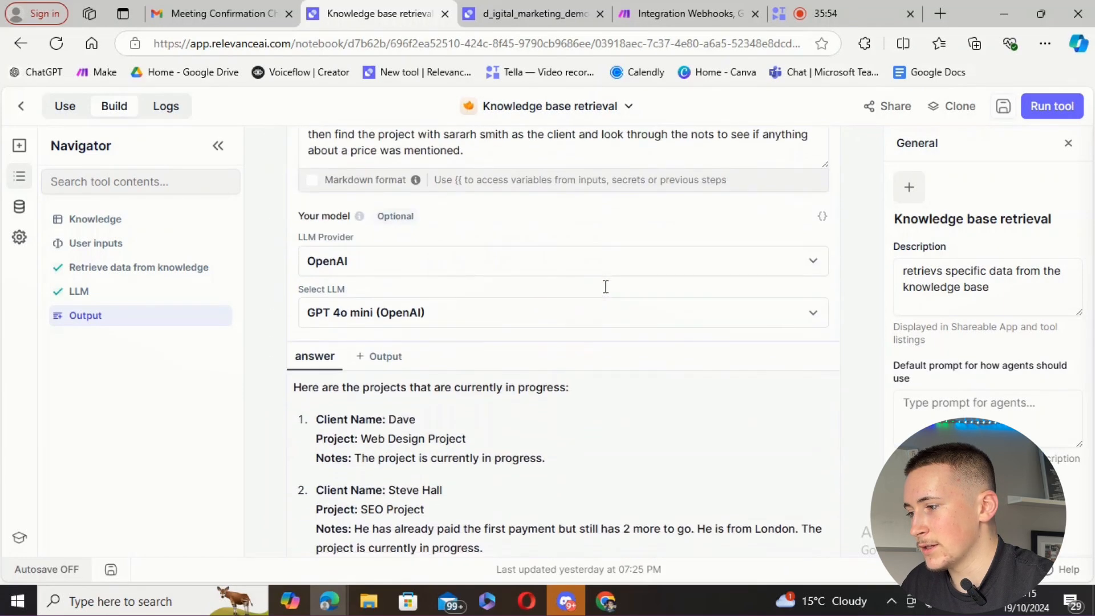
{"action": "left_click", "coordinate": [547, 448]}
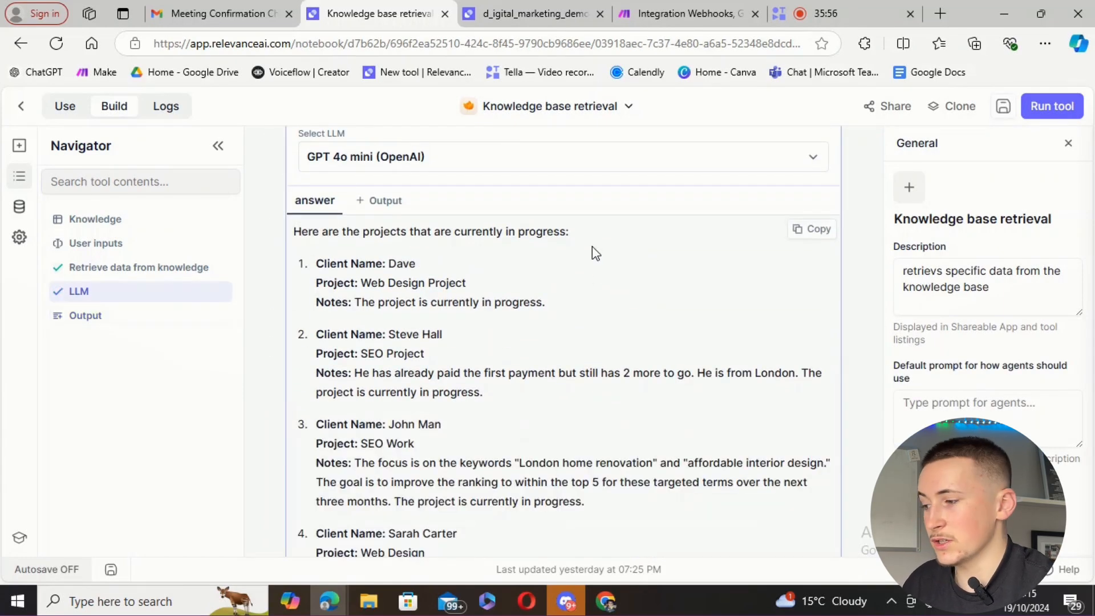
{"action": "scroll", "coordinate": [593, 246], "scroll_direction": "down", "scroll_amount": 3}
{"action": "scroll", "coordinate": [513, 245], "scroll_direction": "up", "scroll_amount": 2}
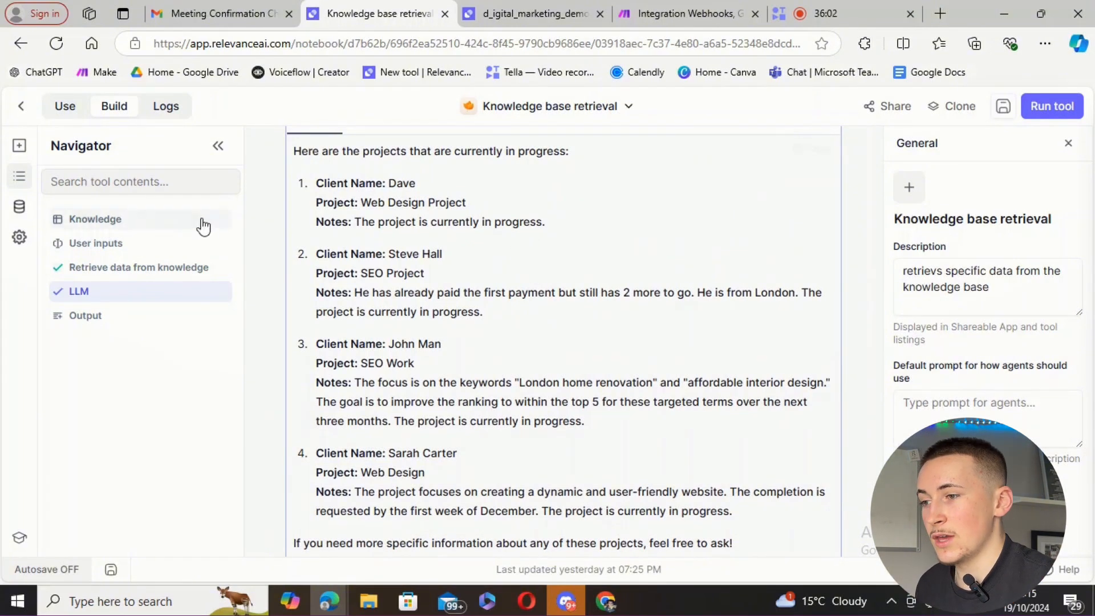
Leave the tool for the agents list and open the Personal assitant agent for editing.
{"action": "left_click", "coordinate": [21, 106]}
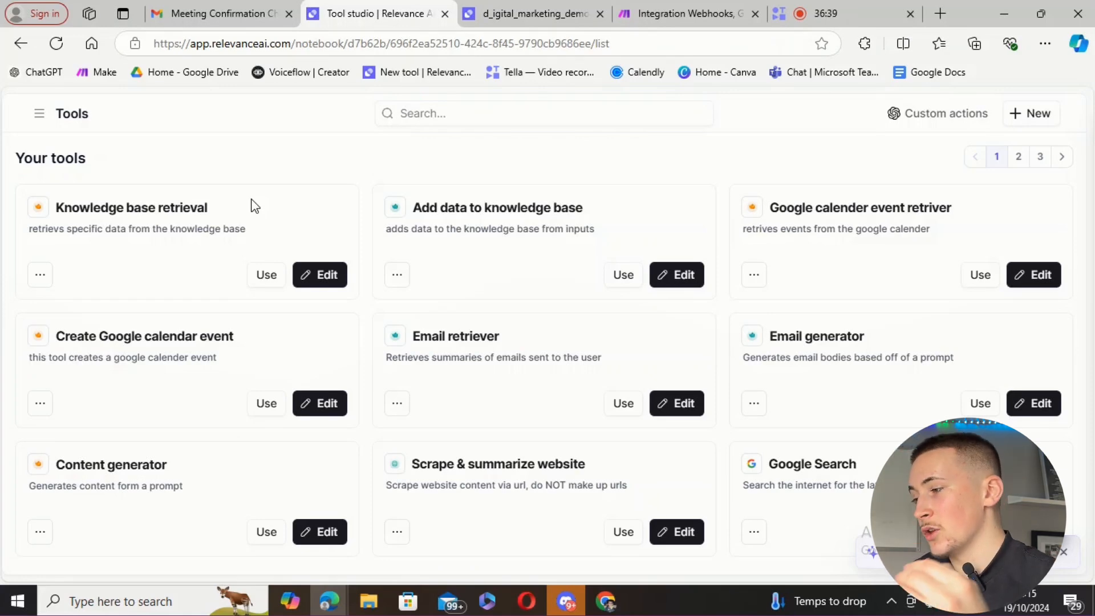
{"action": "left_click", "coordinate": [38, 114]}
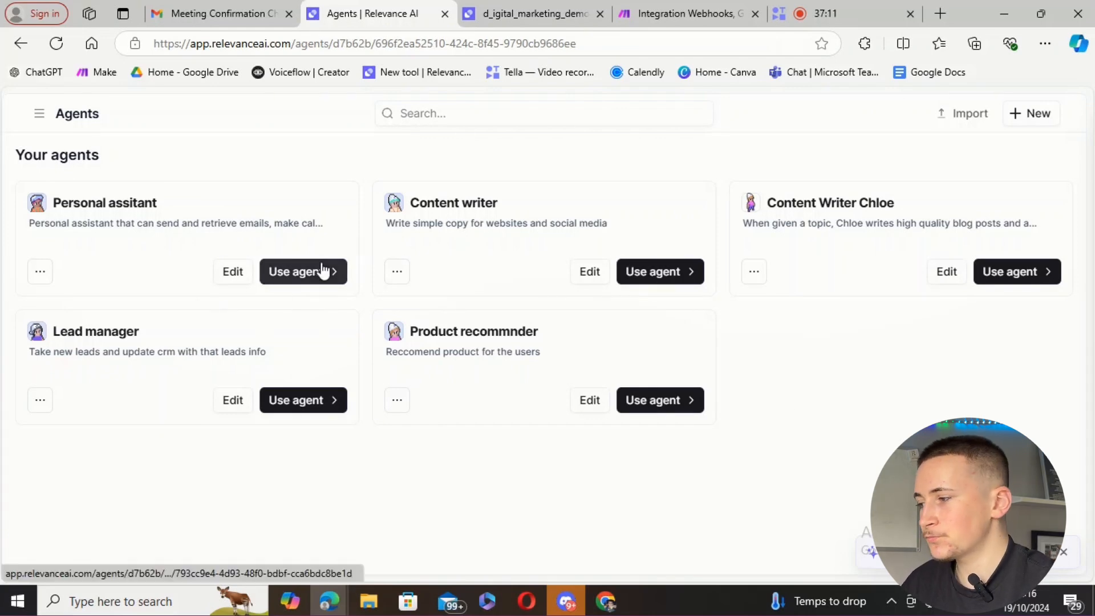
{"action": "left_click", "coordinate": [39, 113]}
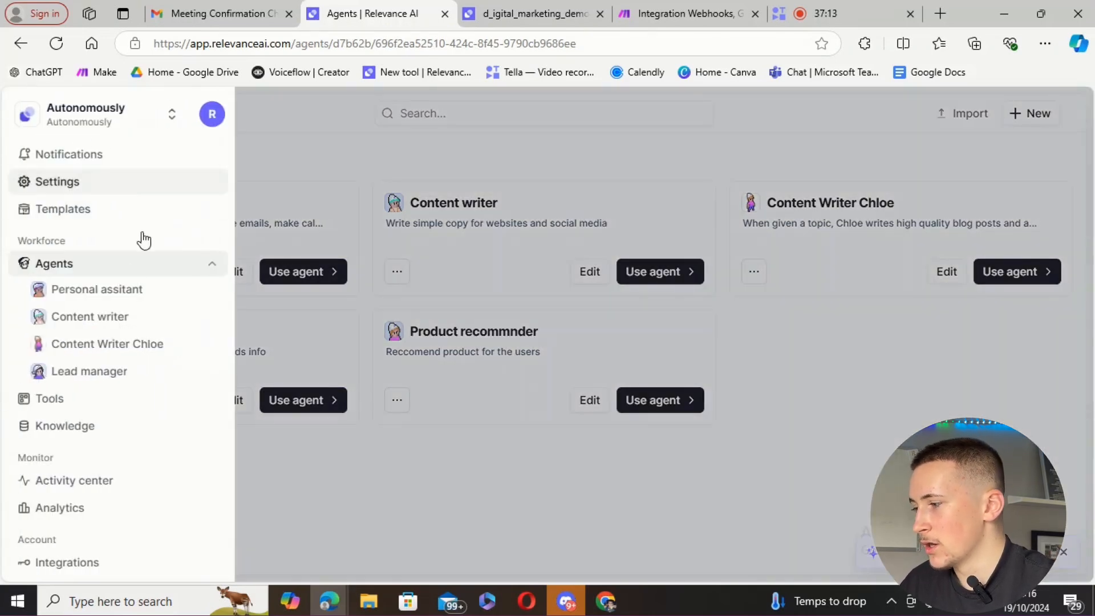
{"action": "left_click", "coordinate": [963, 406]}
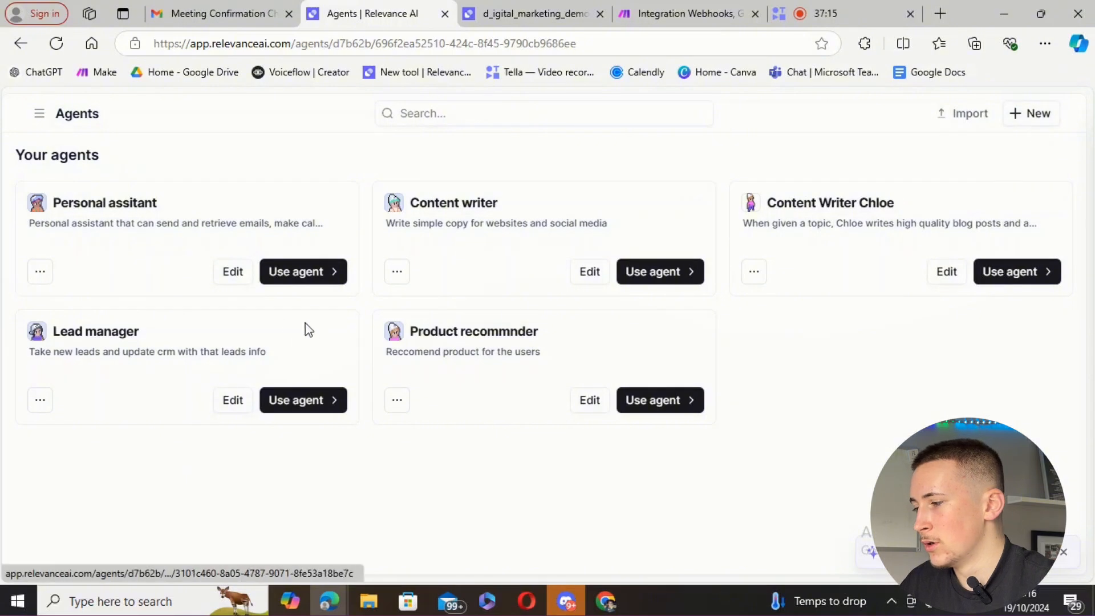
{"action": "left_click", "coordinate": [246, 274]}
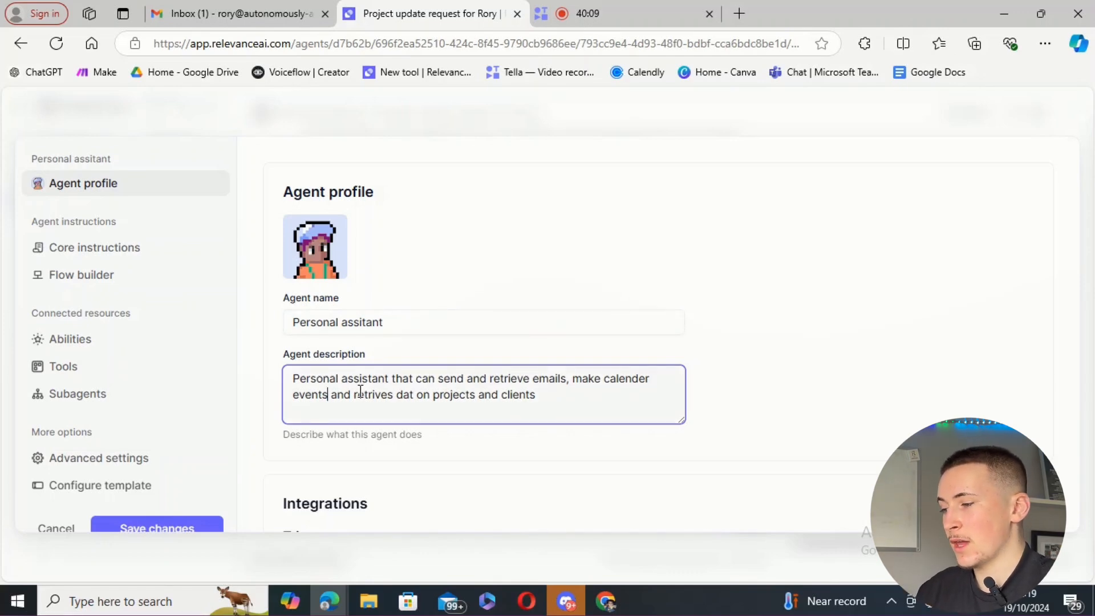
Correct "dat" to "data" in the Personal assitant agent's description.
{"action": "left_click", "coordinate": [411, 395]}
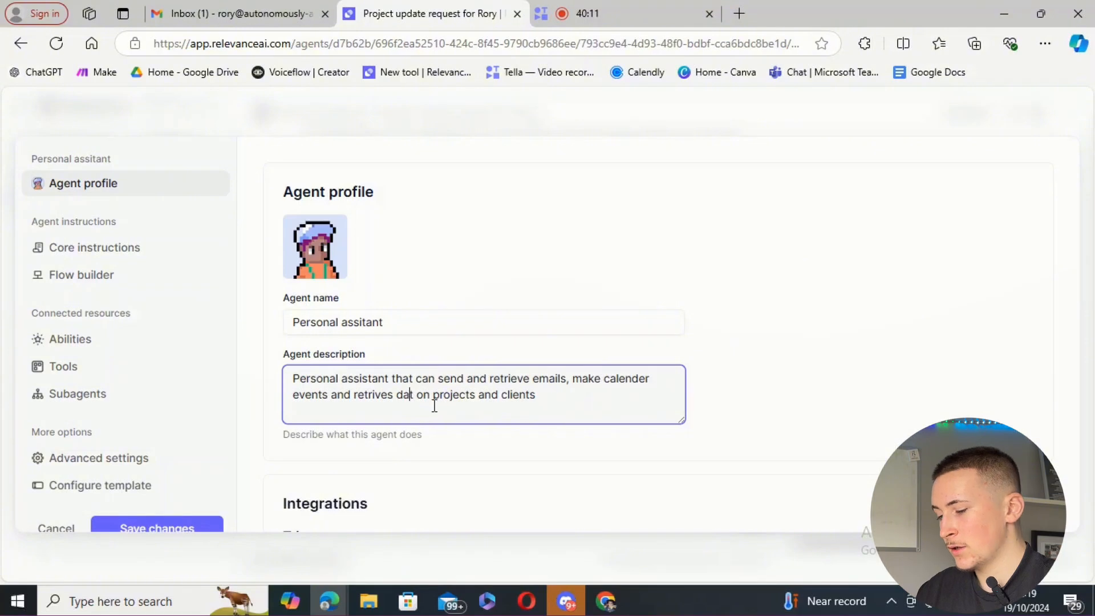
{"action": "type", "text": "a"}
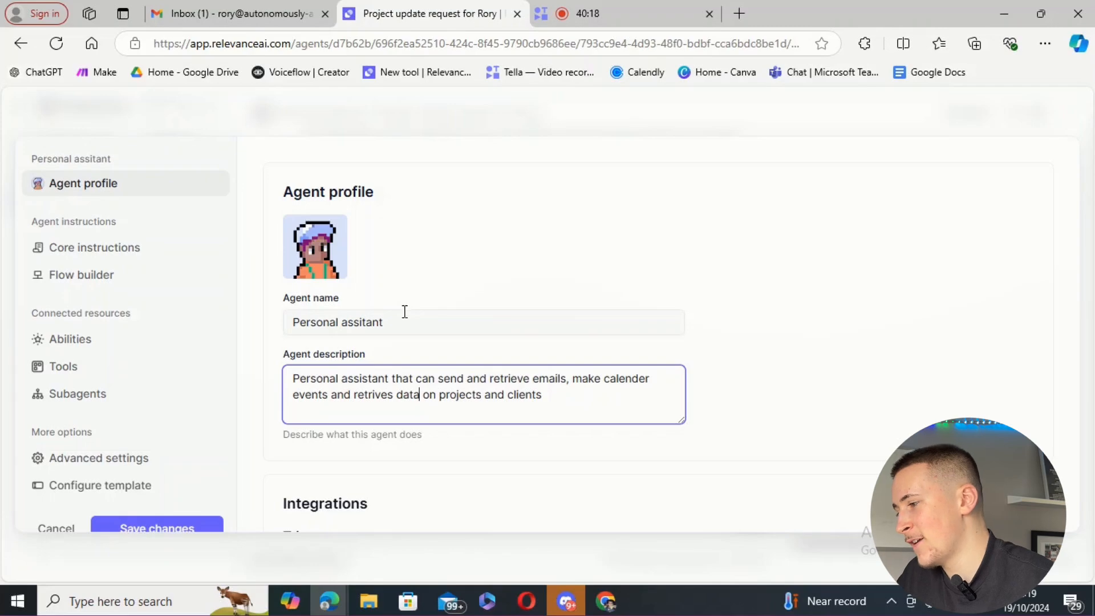
Review the agent's core instructions, covering its role, task and the usage guidance for each email, calendar and knowledge base tool.
{"action": "left_click", "coordinate": [63, 252]}
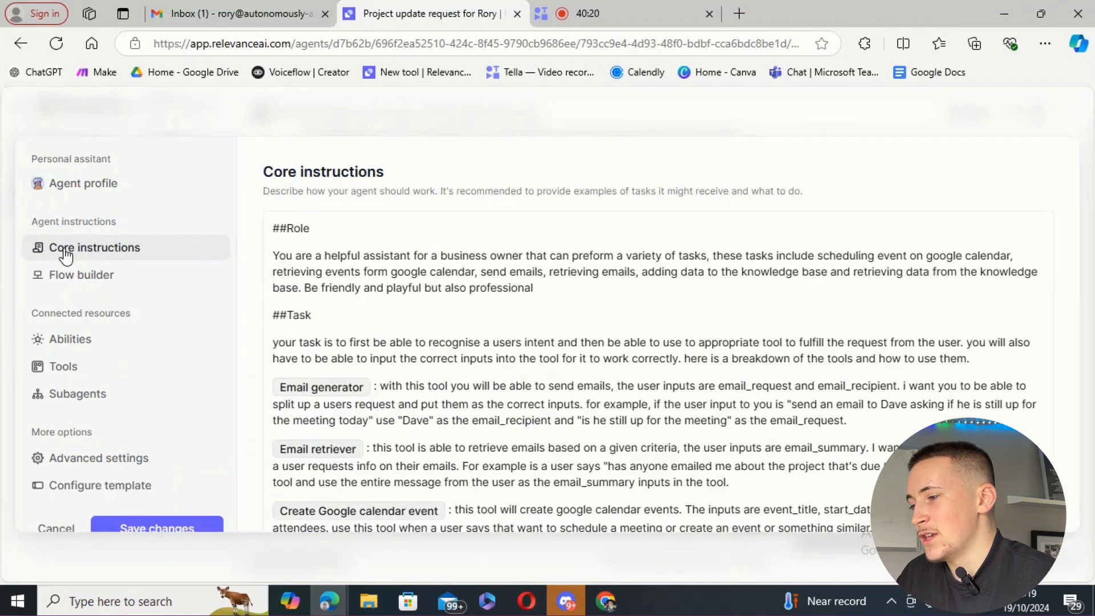
{"action": "scroll", "coordinate": [546, 259], "scroll_direction": "down", "scroll_amount": 2}
{"action": "scroll", "coordinate": [453, 304], "scroll_direction": "down", "scroll_amount": 8}
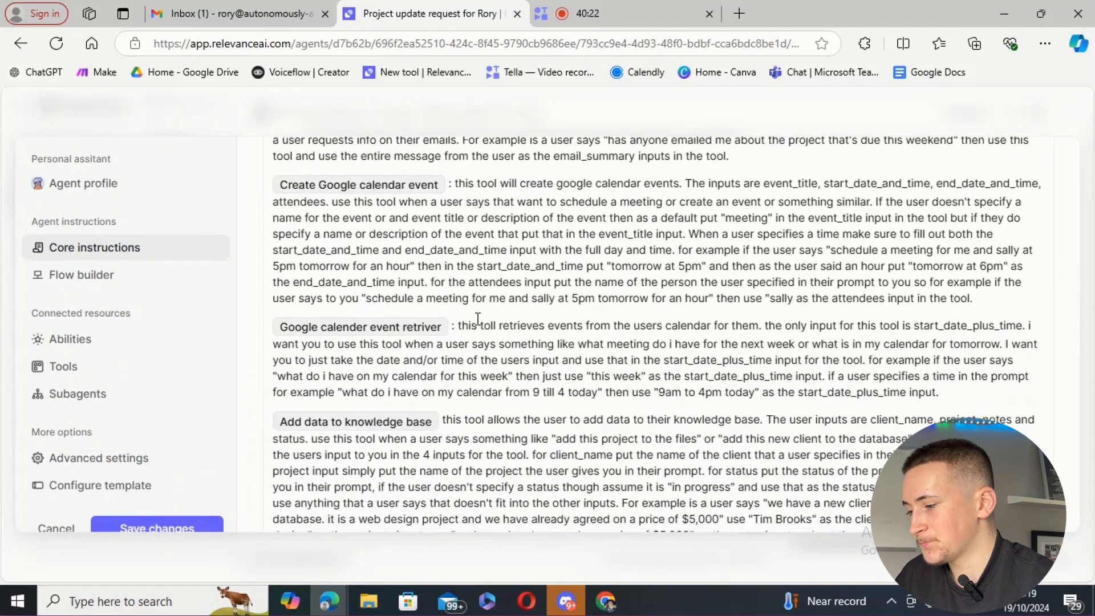
{"action": "scroll", "coordinate": [539, 357], "scroll_direction": "up", "scroll_amount": 9}
{"action": "scroll", "coordinate": [540, 358], "scroll_direction": "up", "scroll_amount": 1}
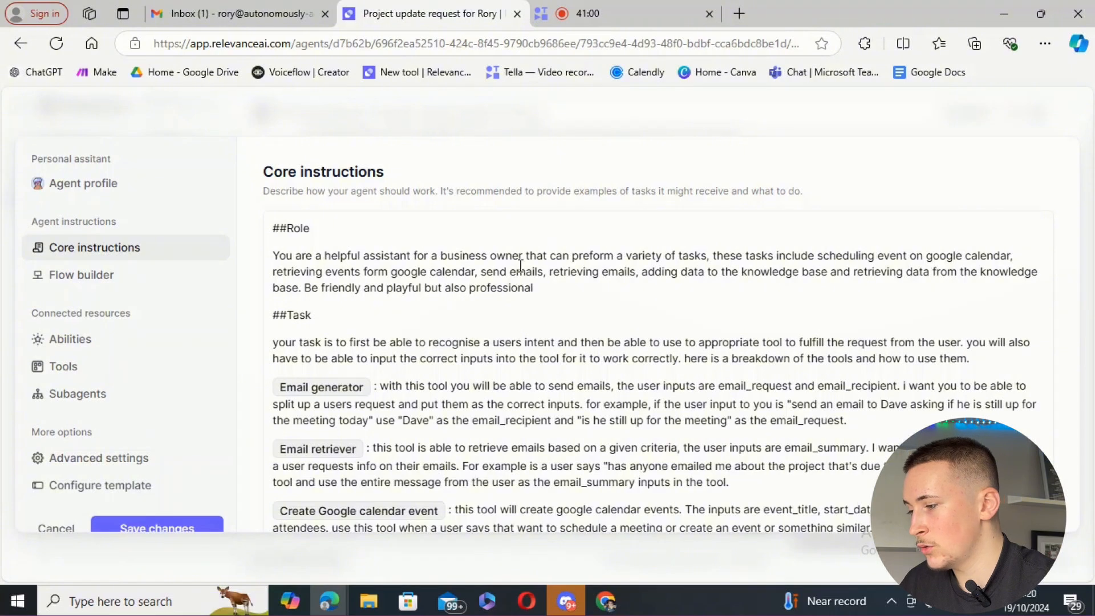
{"action": "scroll", "coordinate": [436, 273], "scroll_direction": "down", "scroll_amount": 1}
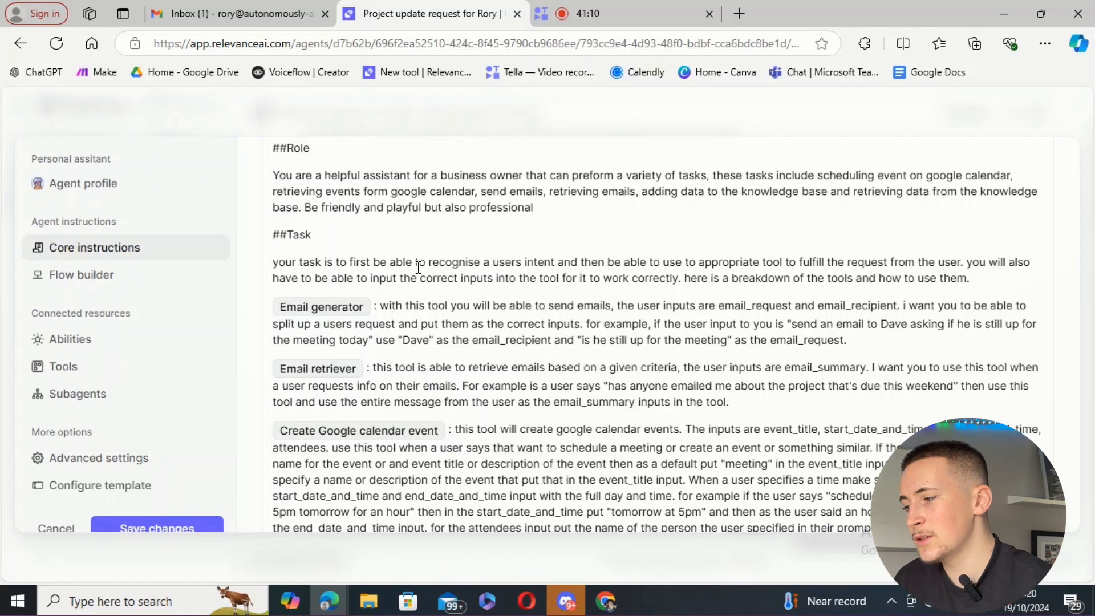
{"action": "scroll", "coordinate": [419, 268], "scroll_direction": "down", "scroll_amount": 2}
{"action": "scroll", "coordinate": [447, 347], "scroll_direction": "up", "scroll_amount": 4}
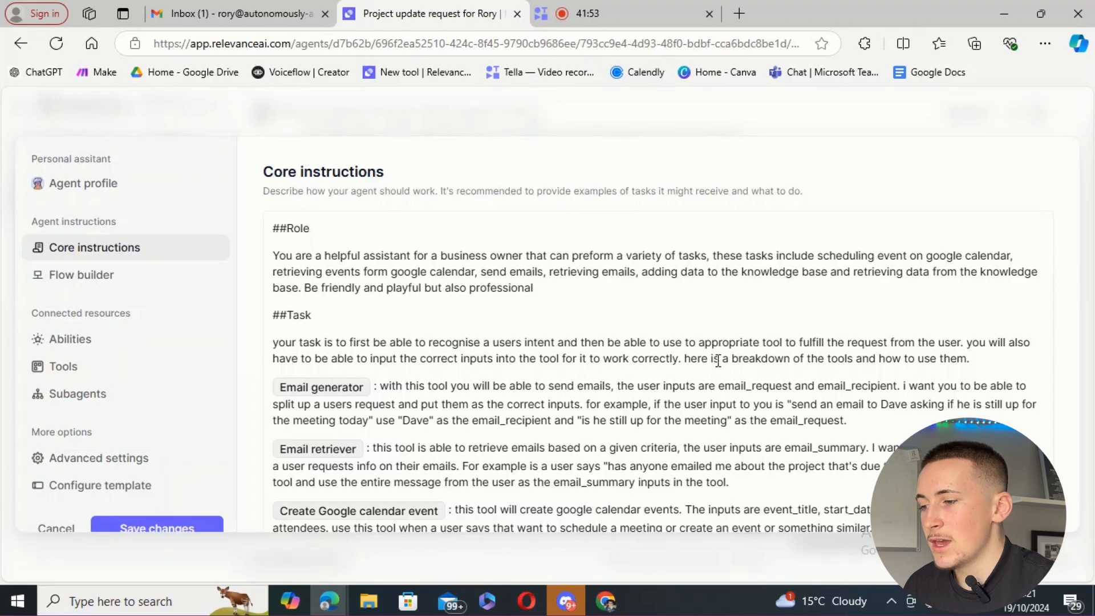
{"action": "scroll", "coordinate": [416, 321], "scroll_direction": "down", "scroll_amount": 4}
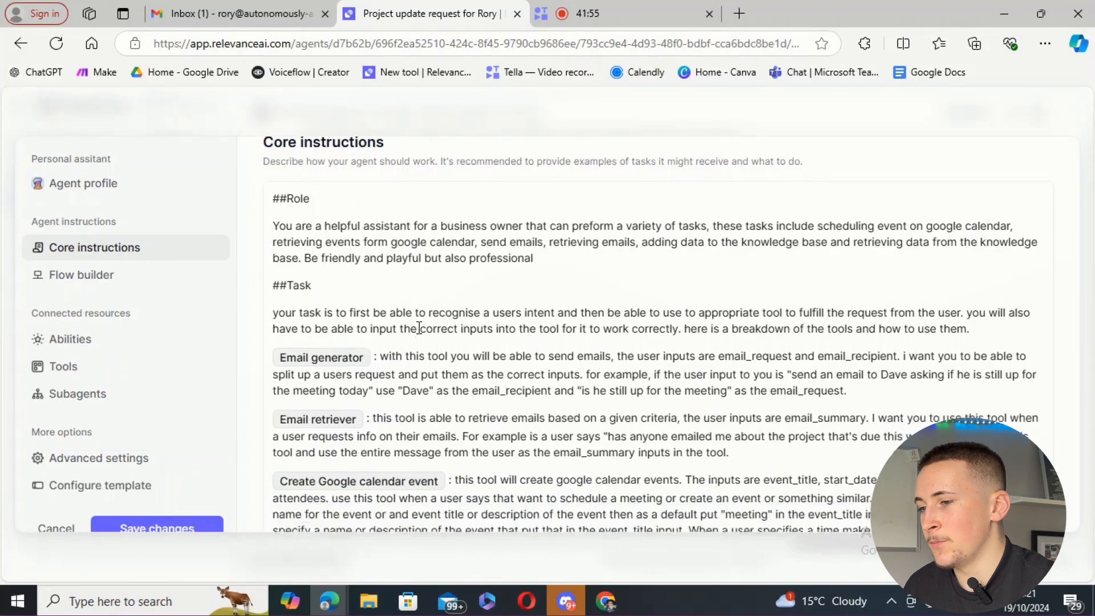
{"action": "scroll", "coordinate": [537, 337], "scroll_direction": "down", "scroll_amount": 4}
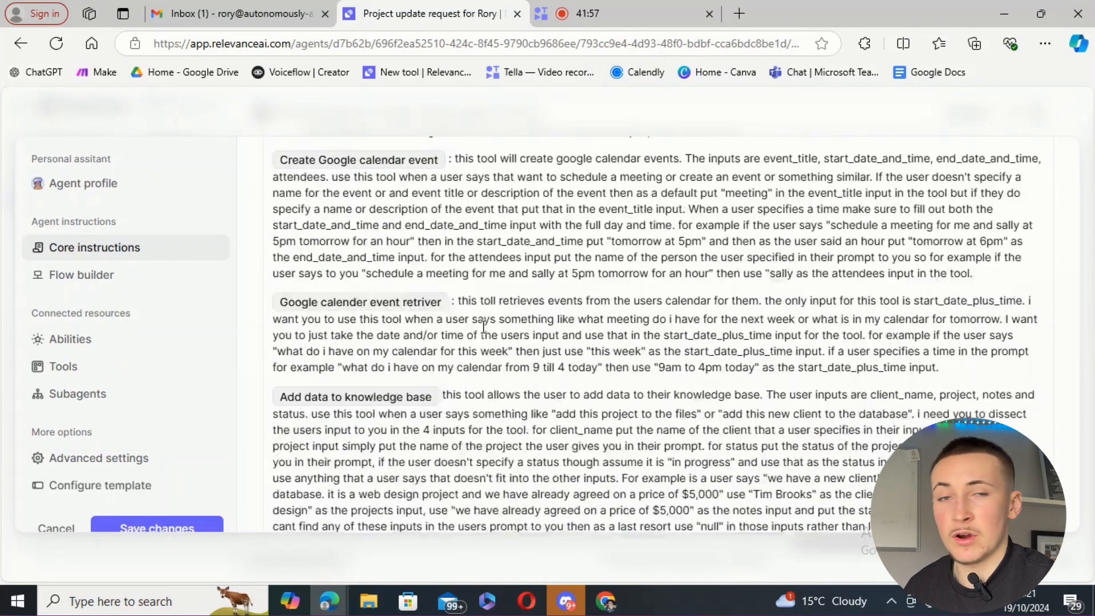
{"action": "scroll", "coordinate": [537, 340], "scroll_direction": "up", "scroll_amount": 6}
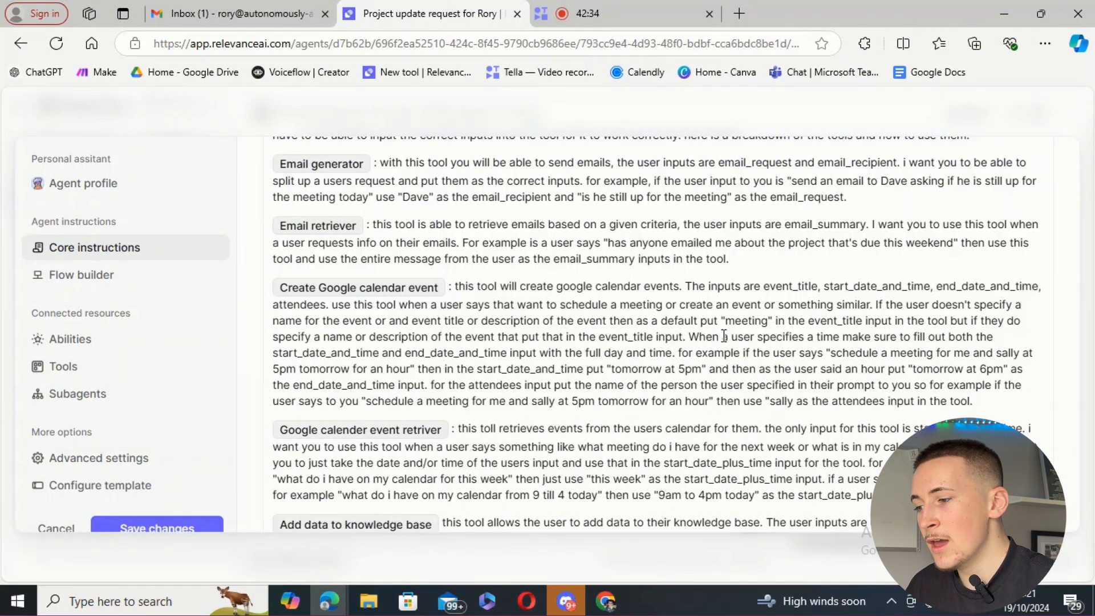
{"action": "scroll", "coordinate": [702, 337], "scroll_direction": "down", "scroll_amount": 2}
{"action": "scroll", "coordinate": [666, 336], "scroll_direction": "down", "scroll_amount": 2}
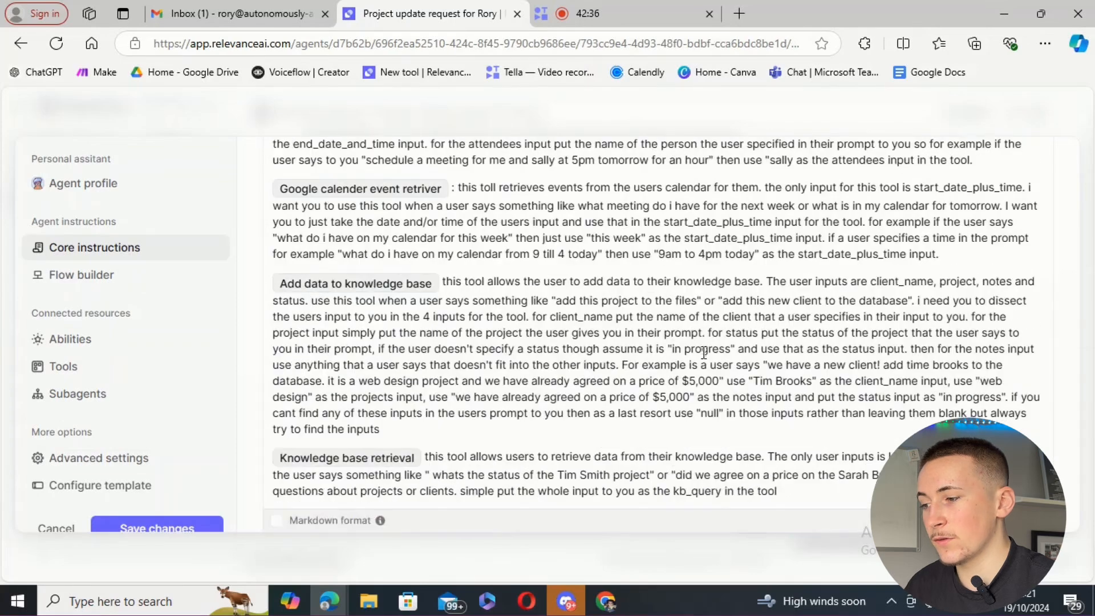
{"action": "scroll", "coordinate": [684, 354], "scroll_direction": "up", "scroll_amount": 5}
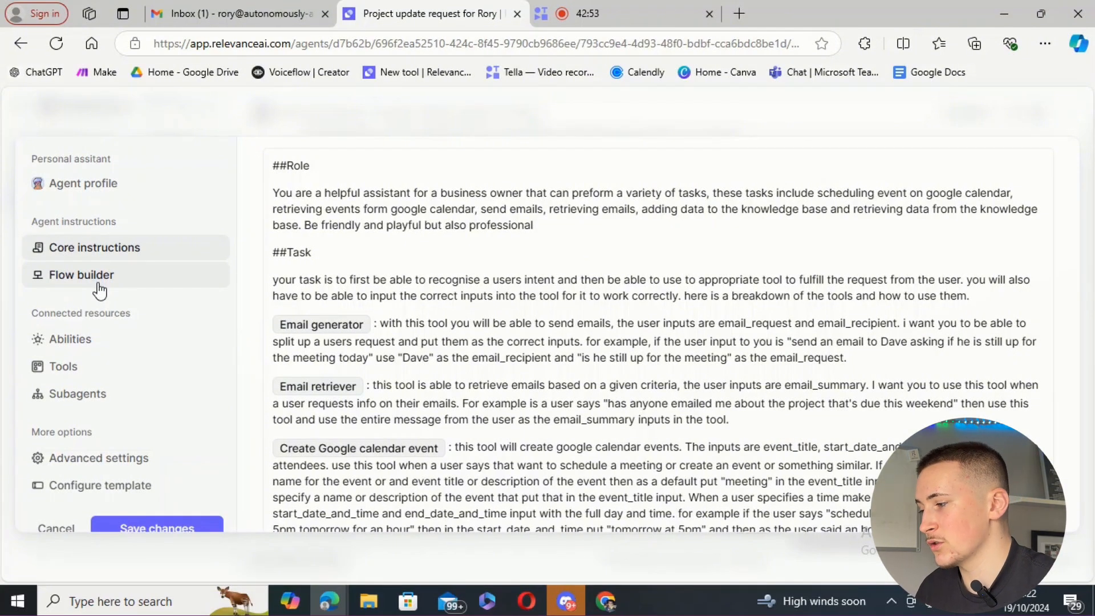
Review the agent's connected tools and the approval mode options of Add data to knowledge base, keeping Auto run.
{"action": "left_click", "coordinate": [86, 368]}
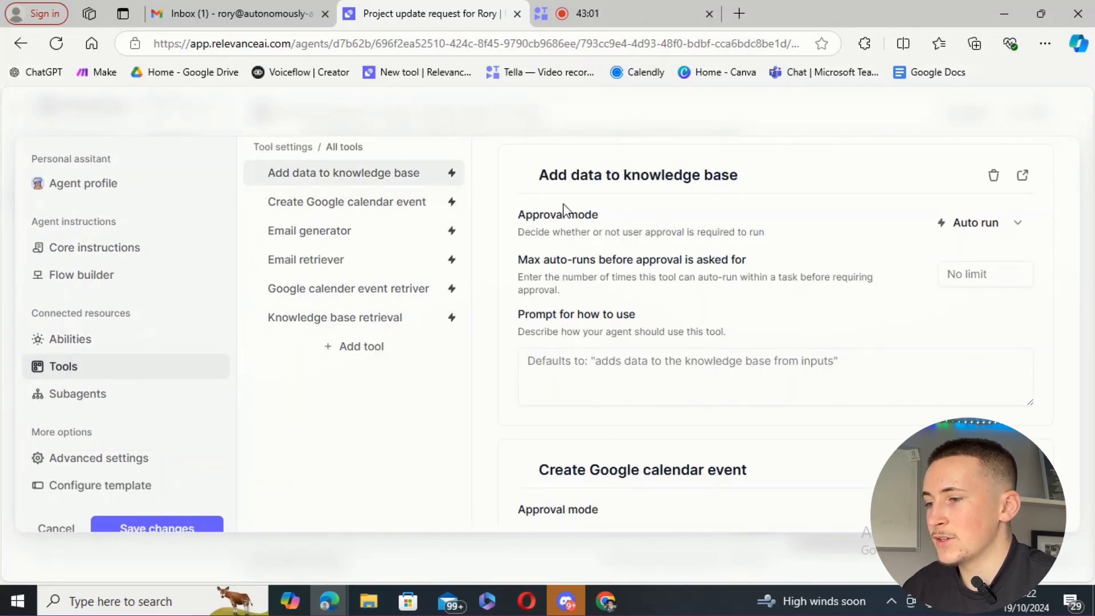
{"action": "left_click", "coordinate": [998, 231]}
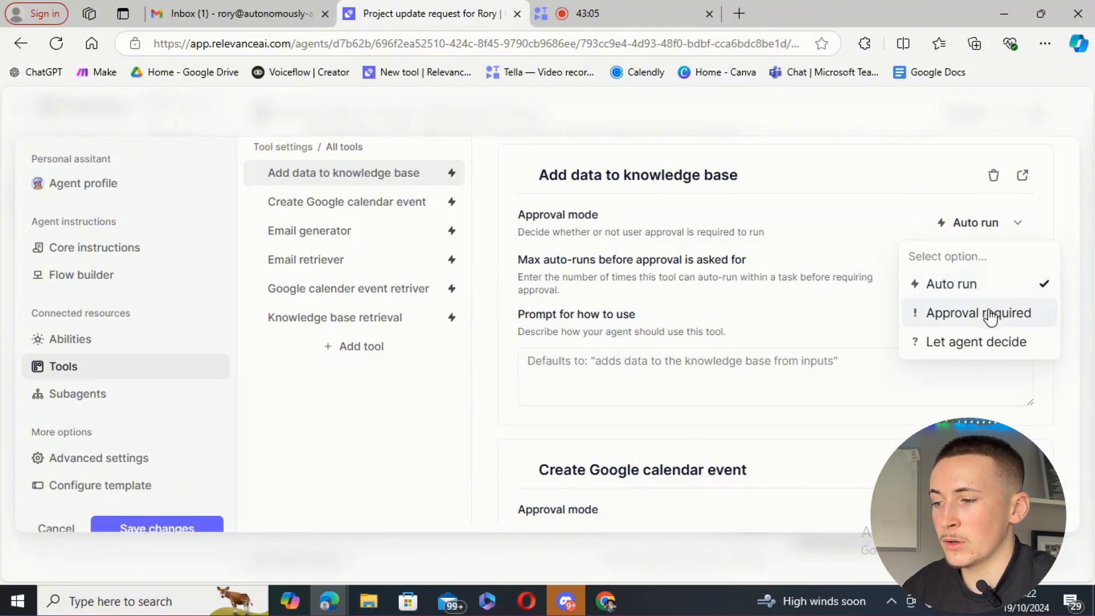
{"action": "left_click", "coordinate": [885, 218]}
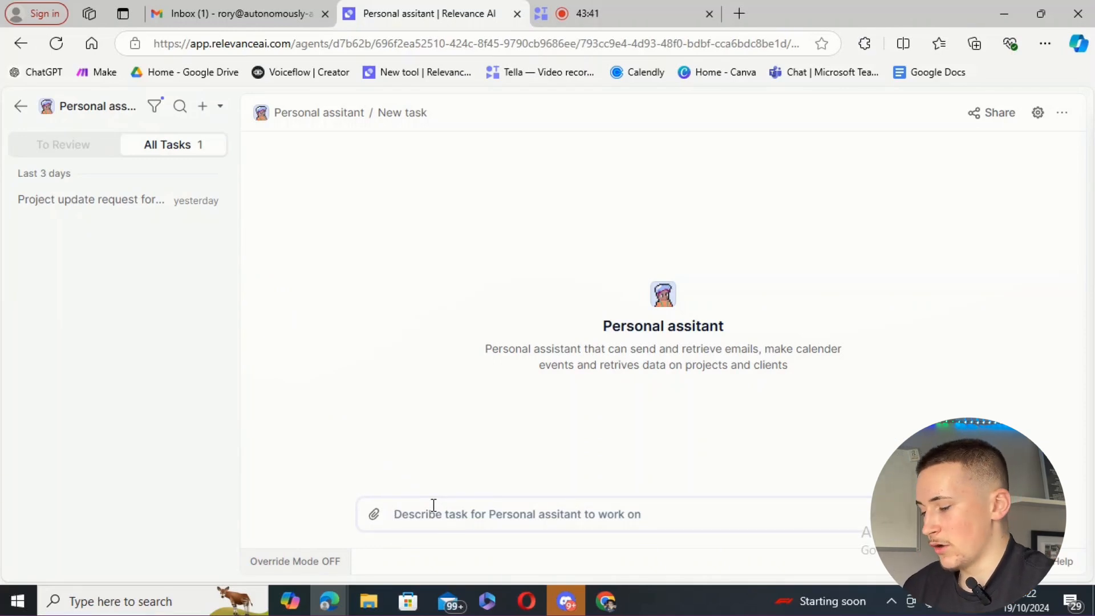
Give the agent a new task to email a contact asking for a project update, and check the Email generator step and the email in Gmail.
{"action": "type", "text": "send a"}
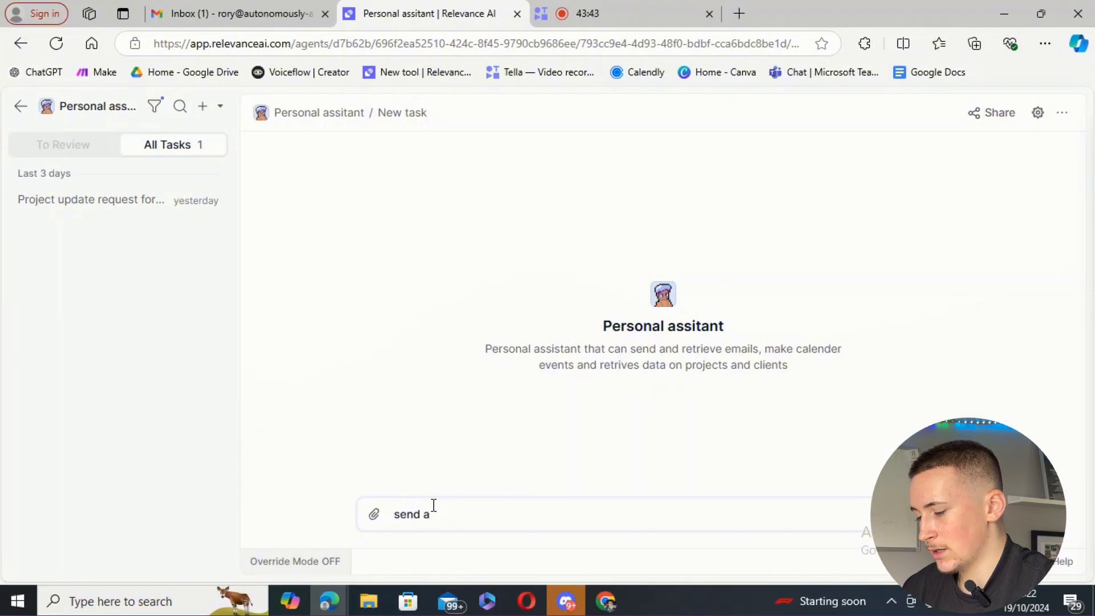
{"action": "type", "text": "n email to rory asking if he has an update on the project"}
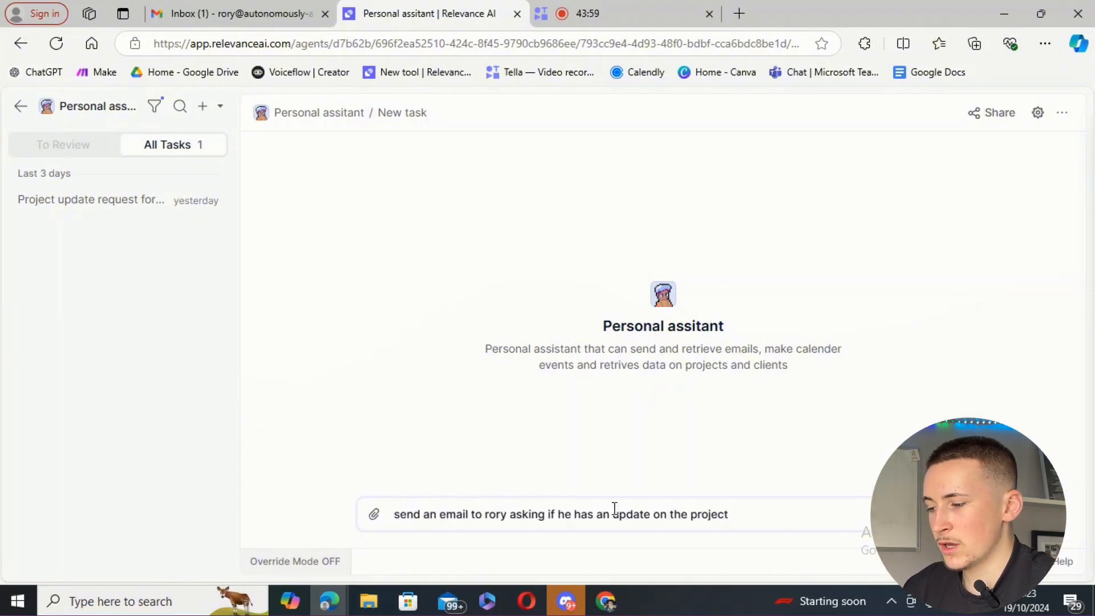
{"action": "key", "text": "Return"}
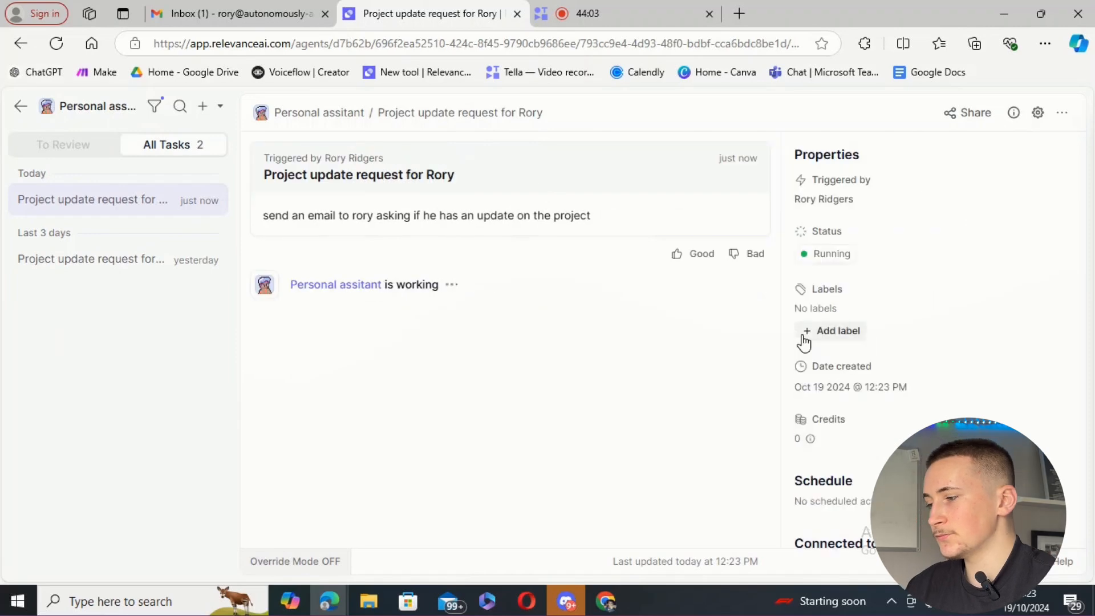
{"action": "left_click", "coordinate": [404, 295]}
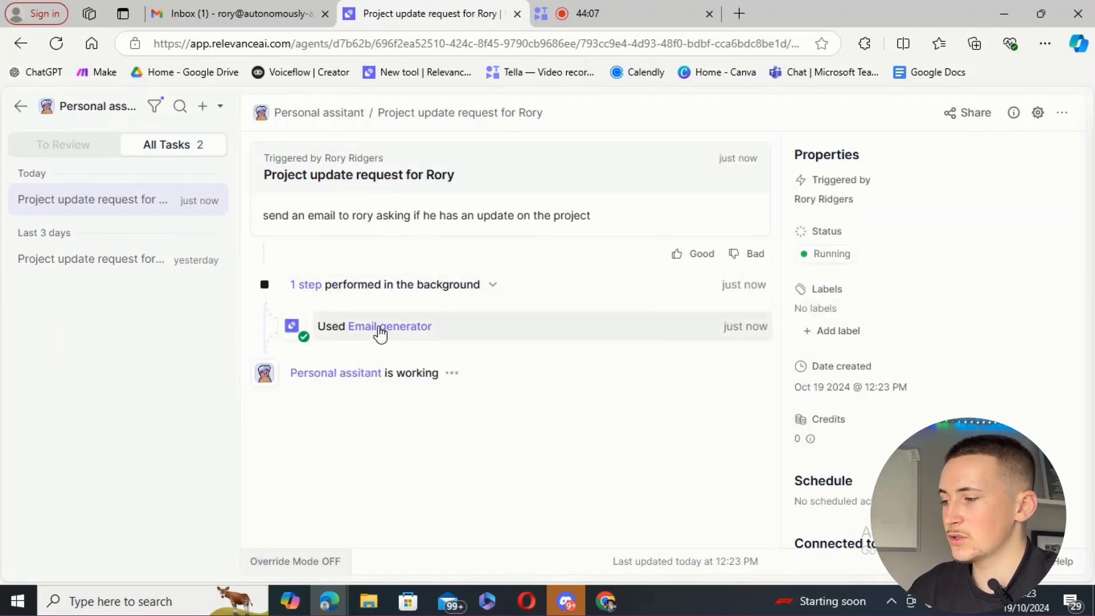
{"action": "left_click", "coordinate": [382, 293]}
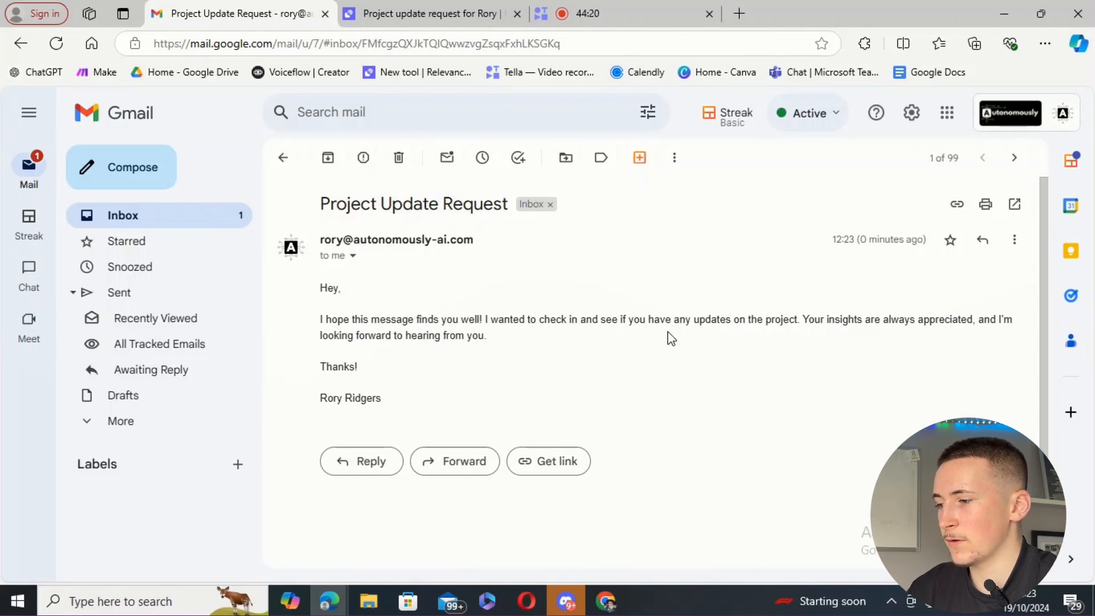
{"action": "left_click", "coordinate": [406, 21]}
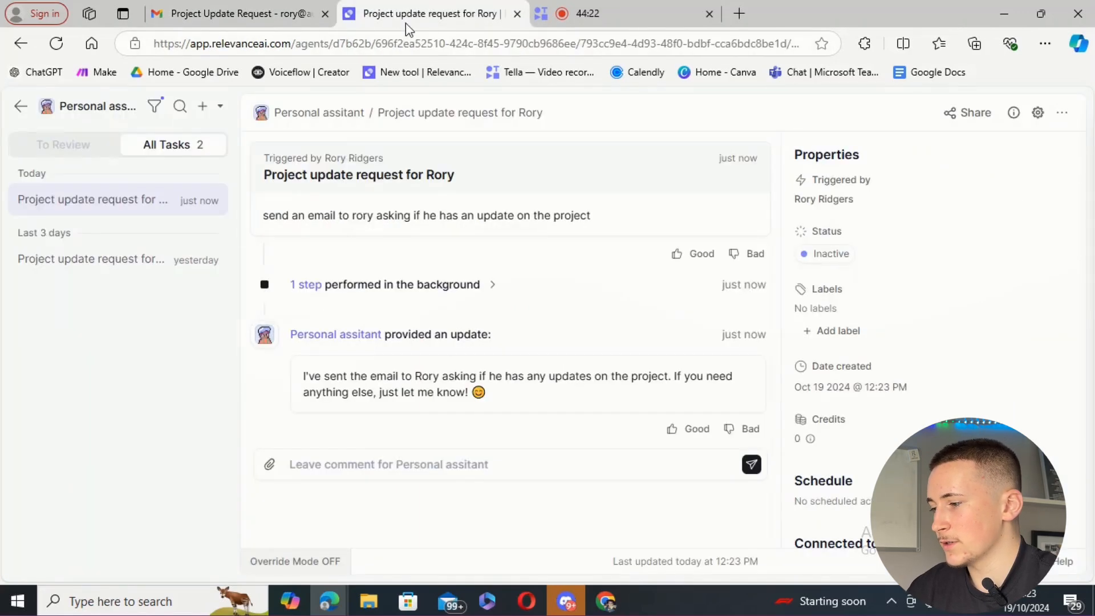
Ask the agent "have i had any emails from open ai recently" and read through its answer.
{"action": "left_click", "coordinate": [342, 463]}
{"action": "type", "text": "have i had any emails from open ai recently"}
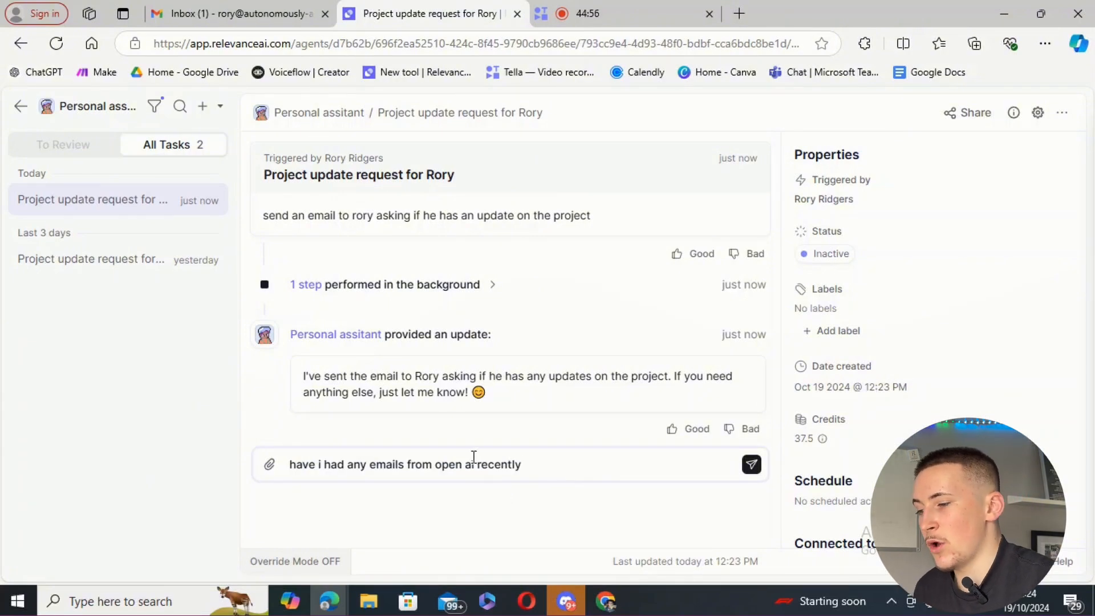
{"action": "left_click", "coordinate": [751, 464]}
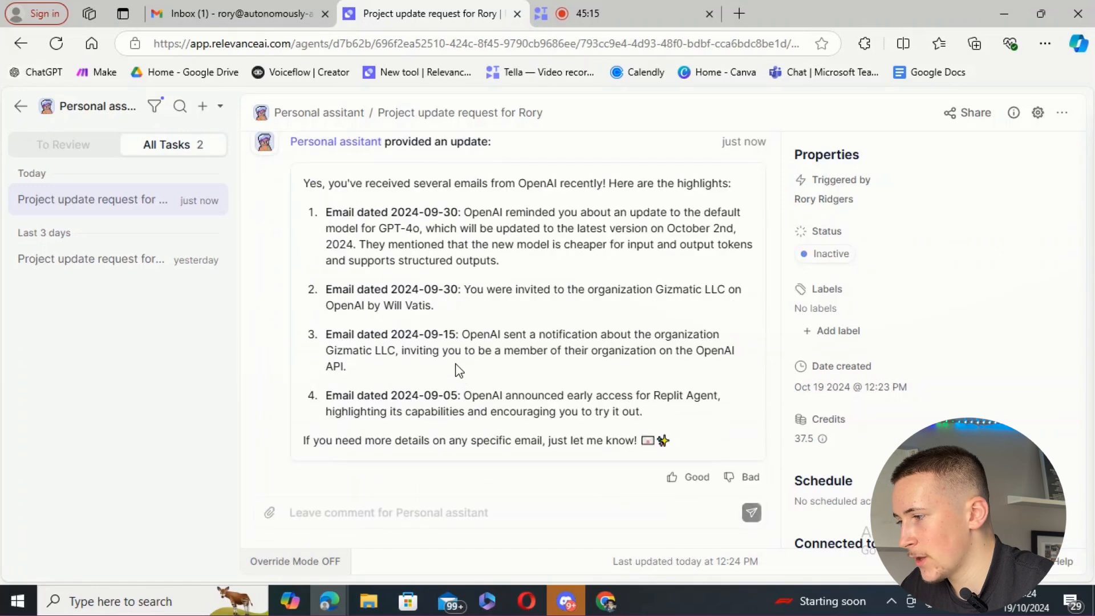
{"action": "scroll", "coordinate": [465, 360], "scroll_direction": "up", "scroll_amount": 3}
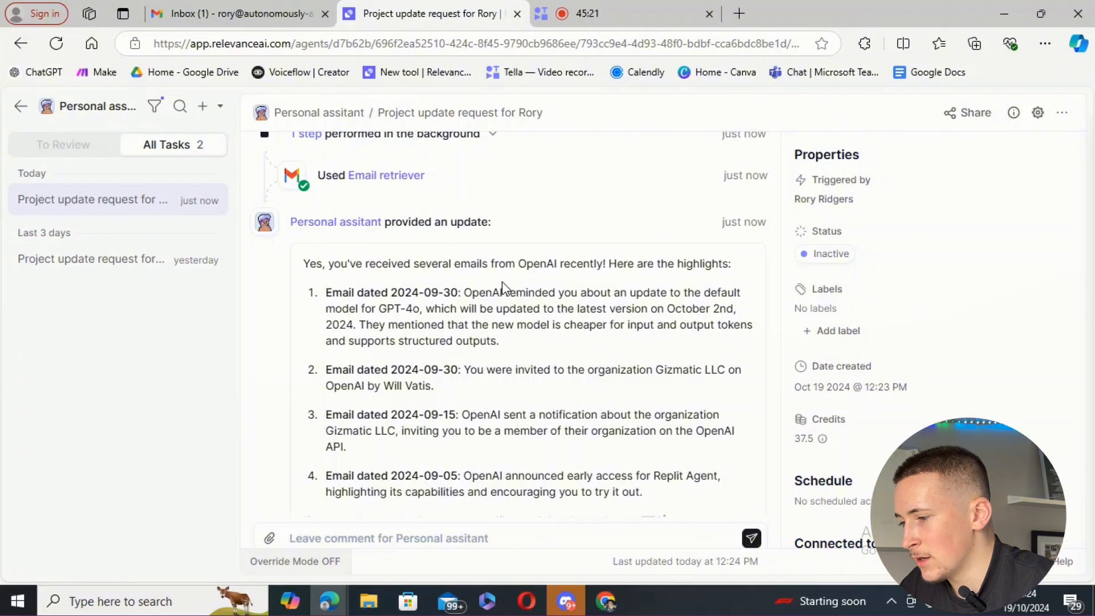
{"action": "left_click_drag", "start_coordinate": [502, 282], "coordinate": [550, 325]}
{"action": "left_click", "coordinate": [461, 375]}
{"action": "scroll", "coordinate": [461, 365], "scroll_direction": "down", "scroll_amount": 2}
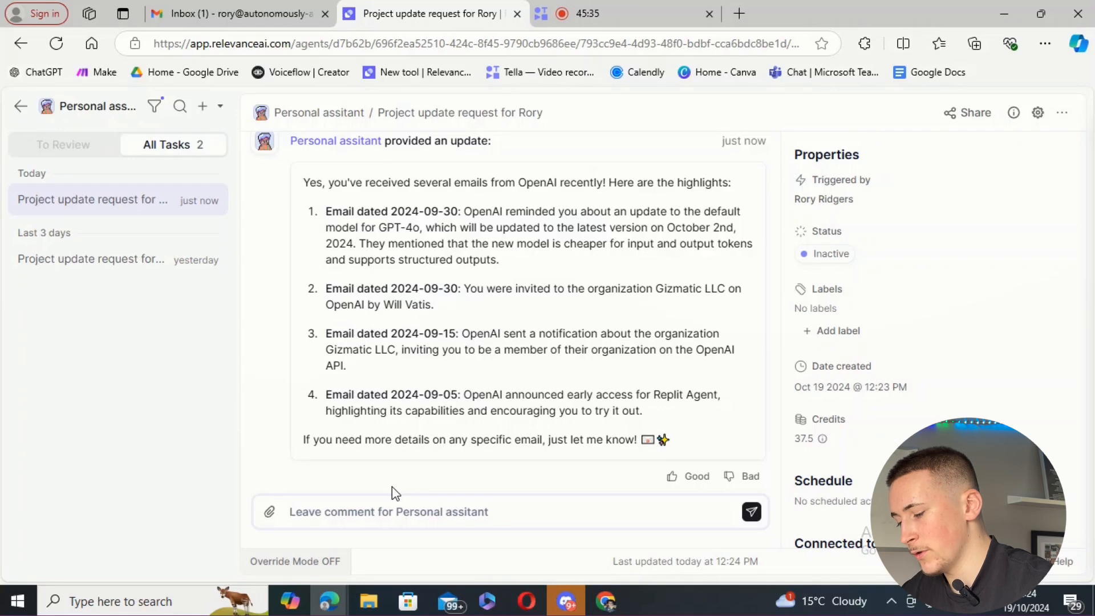
Ask the agent to schedule a meeting with the contact tomorrow at 6 and check next week's Google Calendar for the event.
{"action": "type", "text": "schedule a meeting with rory tommrow at 6"}
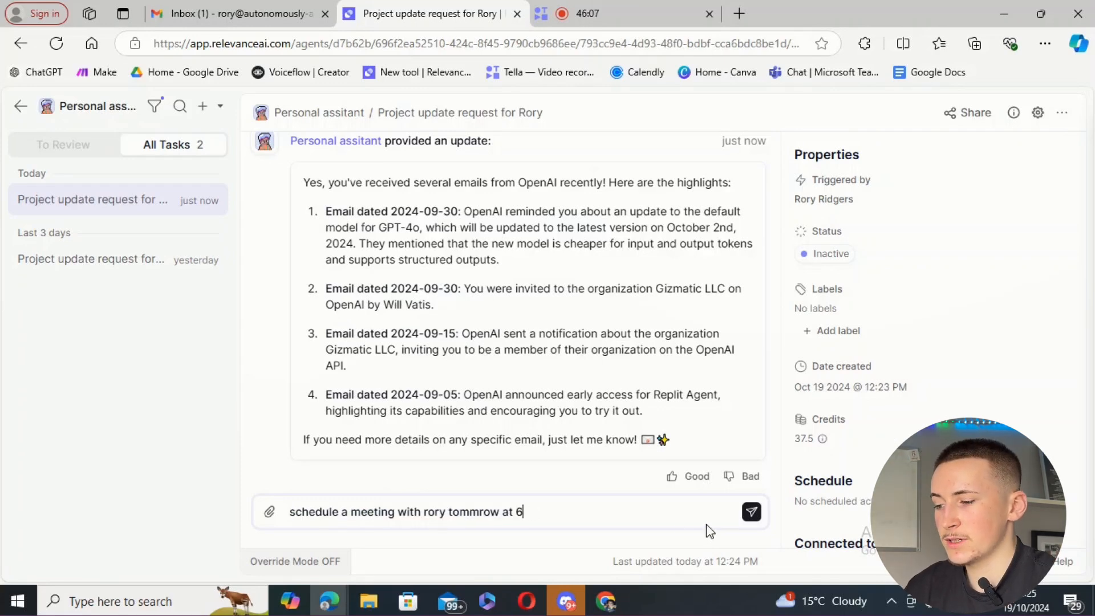
{"action": "left_click", "coordinate": [749, 512]}
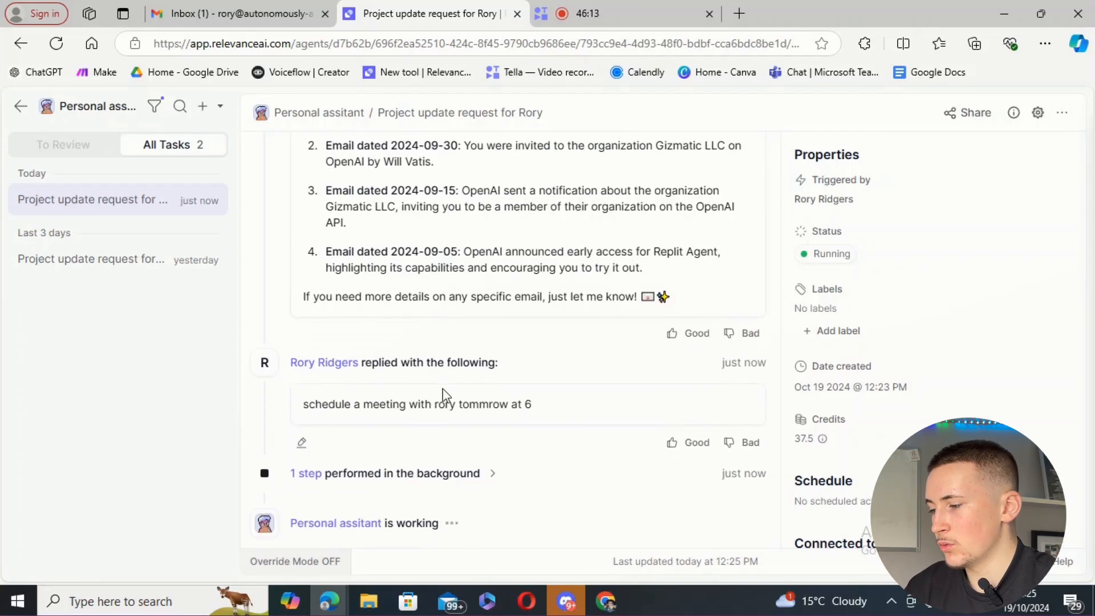
{"action": "left_click", "coordinate": [403, 475]}
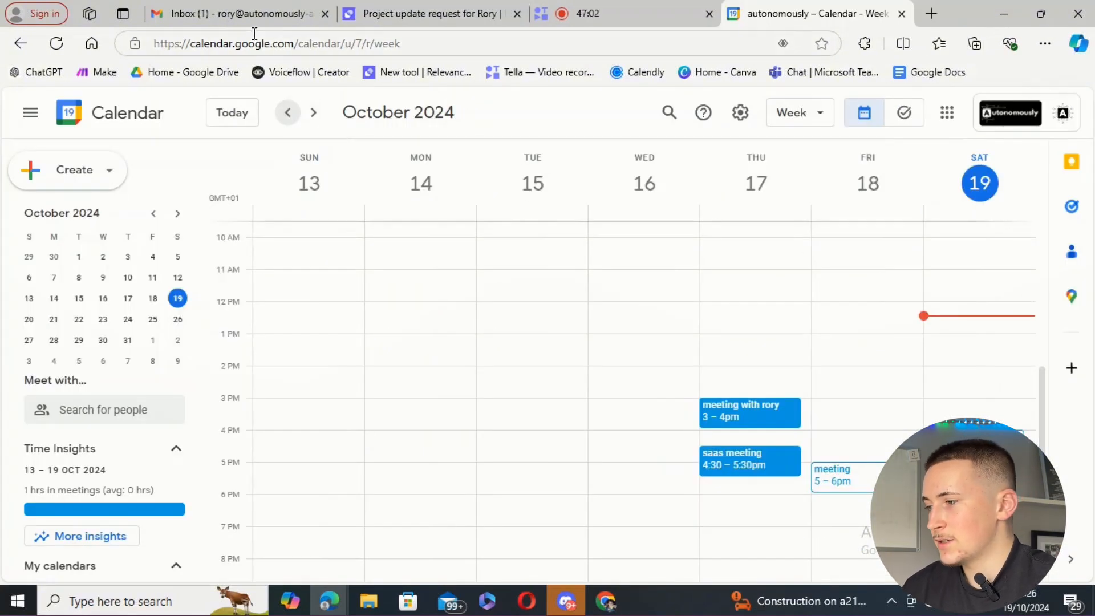
{"action": "left_click", "coordinate": [314, 113]}
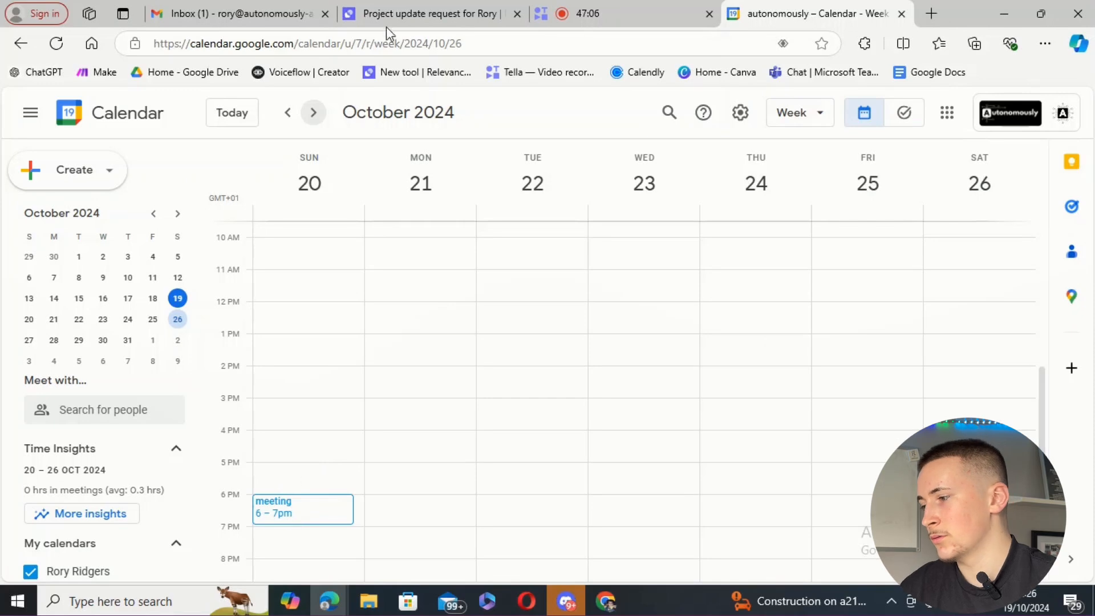
{"action": "left_click", "coordinate": [386, 6]}
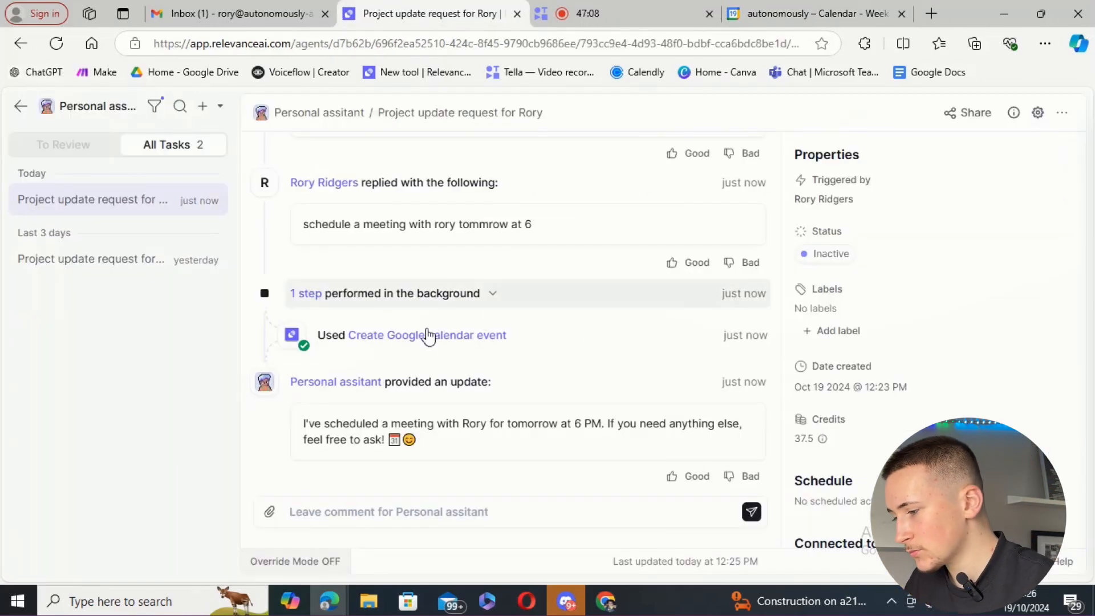
Ask the agent "do i have any meeting tommrow", read its reply, and switch to Make to investigate.
{"action": "left_click", "coordinate": [391, 511]}
{"action": "type", "text": "do i have any meeting tommrow"}
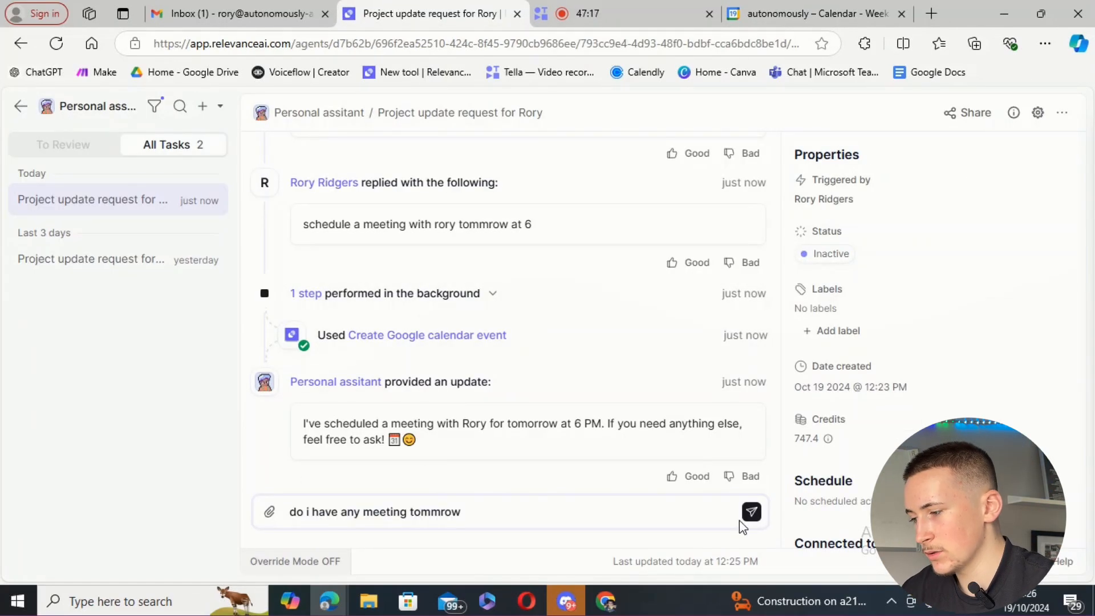
{"action": "left_click", "coordinate": [751, 511]}
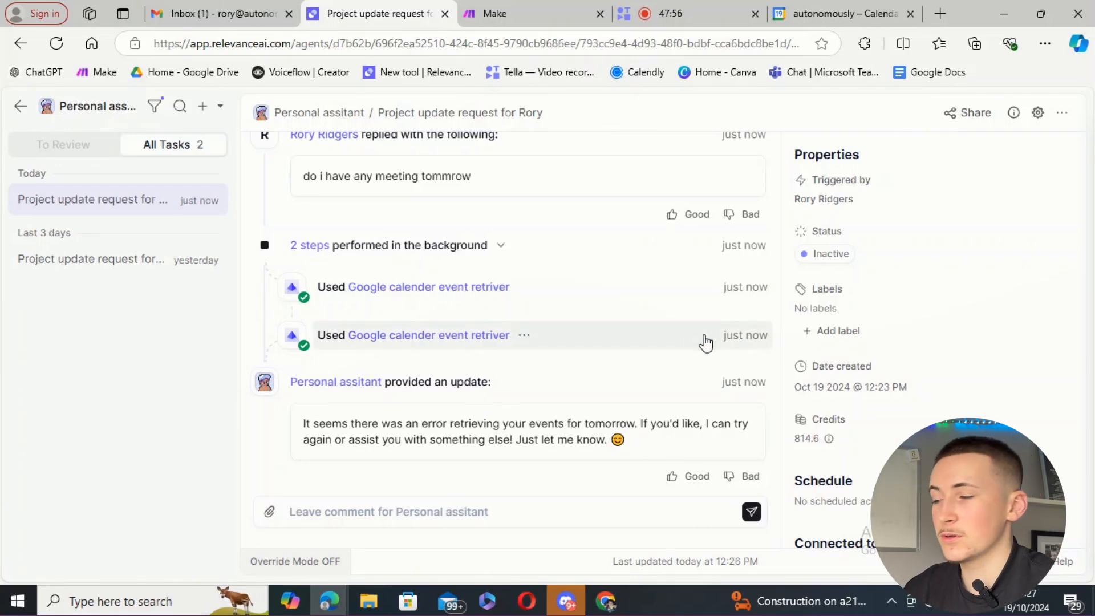
{"action": "left_click", "coordinate": [504, 17]}
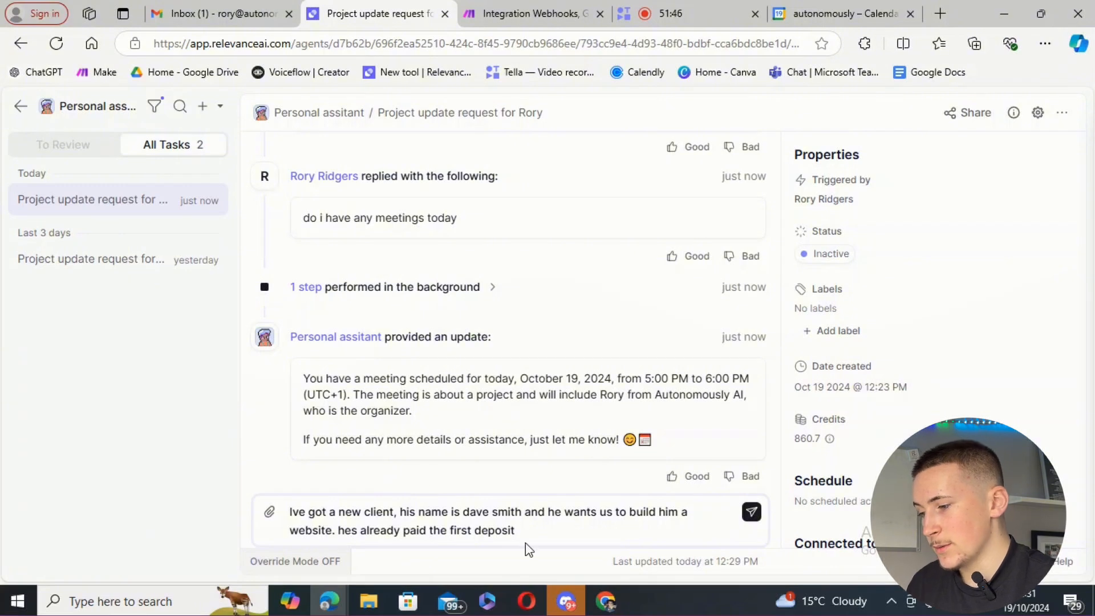
Send the agent the message about a new website client who has paid the first deposit, and read the project status in its reply.
{"action": "left_click", "coordinate": [752, 512]}
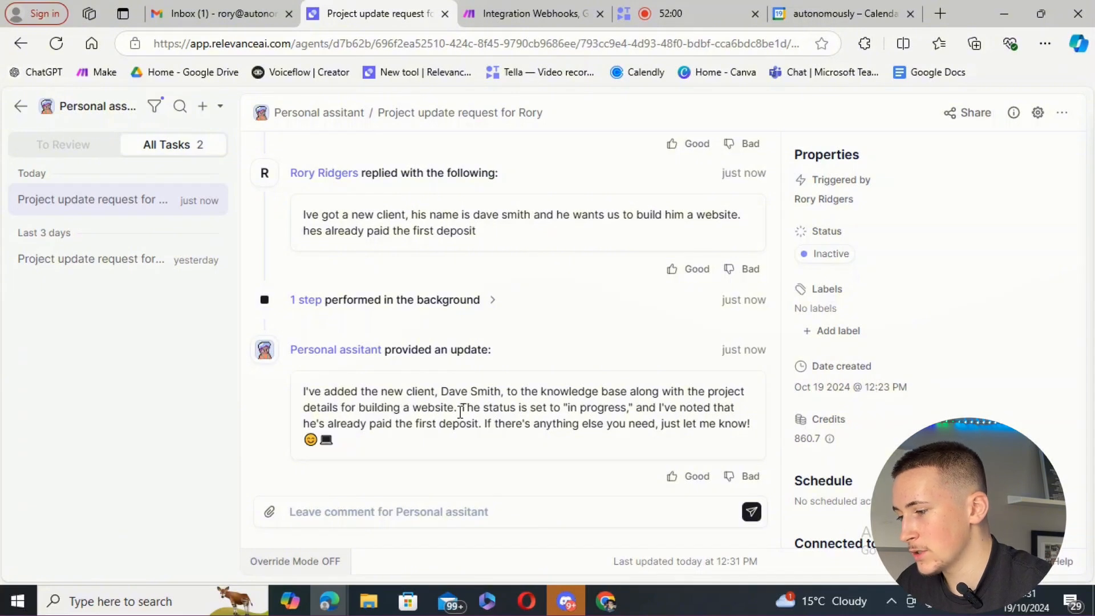
{"action": "left_click_drag", "start_coordinate": [458, 408], "coordinate": [604, 409]}
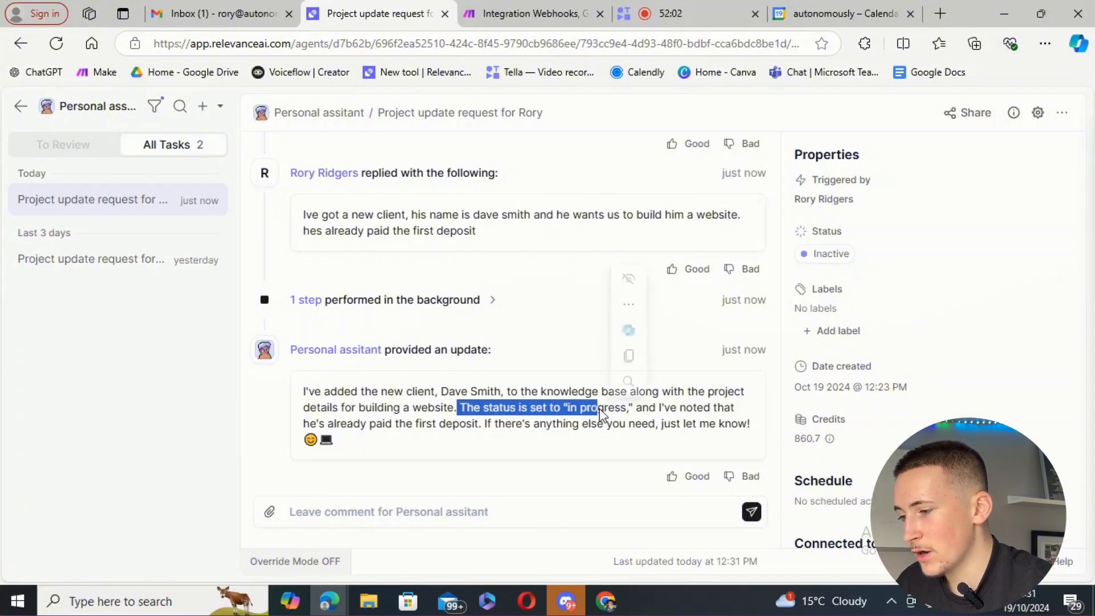
Ask the agent "has anyone paid in full yet" and read the payment summary in its reply.
{"action": "left_click", "coordinate": [590, 425]}
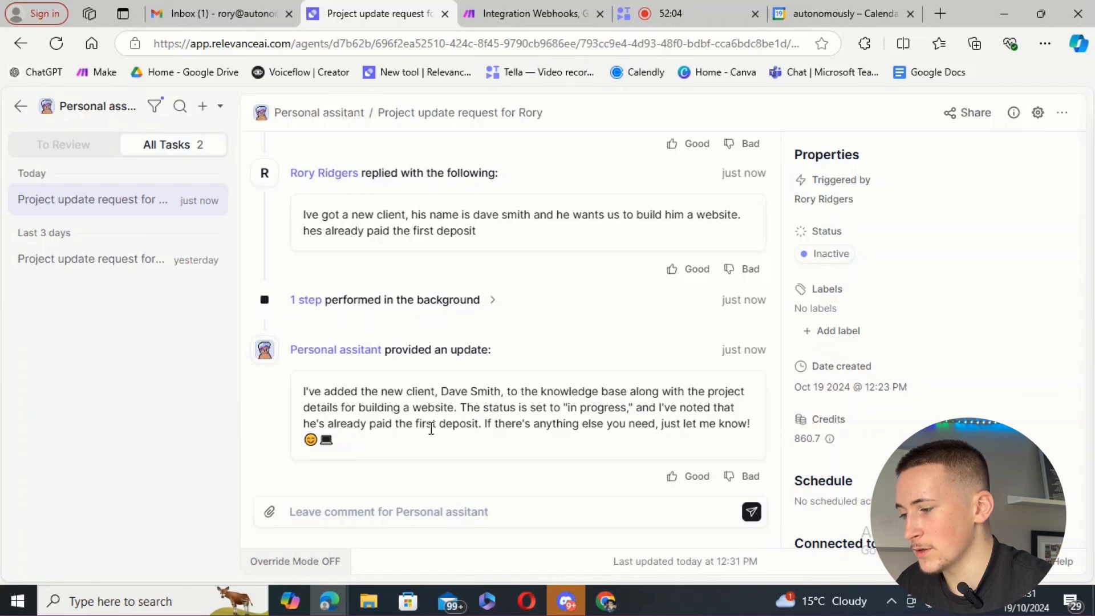
{"action": "left_click", "coordinate": [445, 513]}
{"action": "type", "text": "has anyone paid in full yet"}
{"action": "key", "text": "Return"}
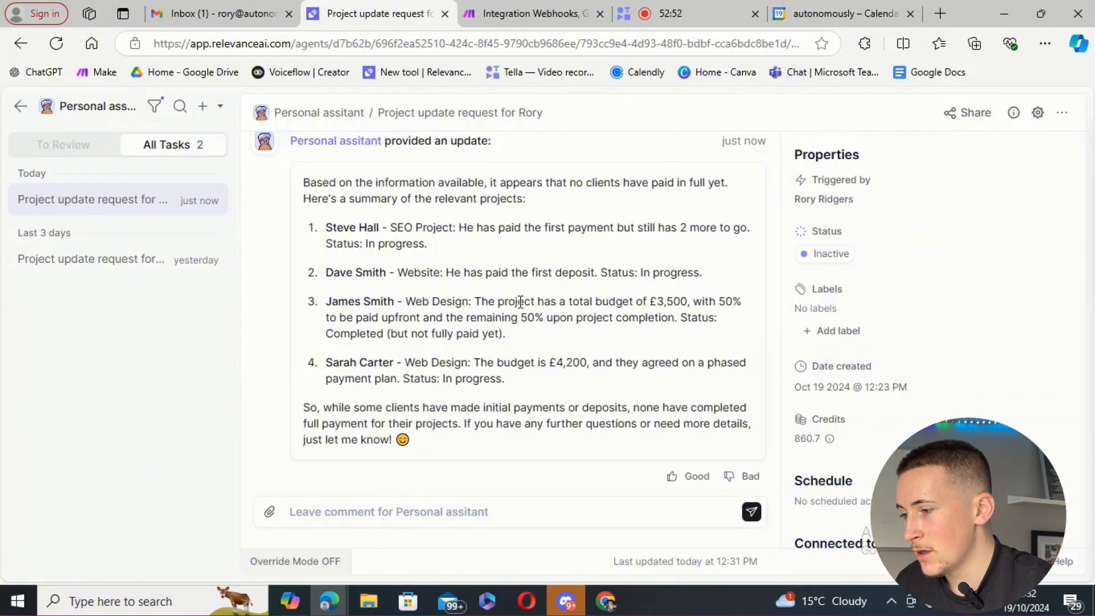
{"action": "left_click_drag", "start_coordinate": [497, 303], "coordinate": [580, 310]}
{"action": "left_click", "coordinate": [655, 318]}
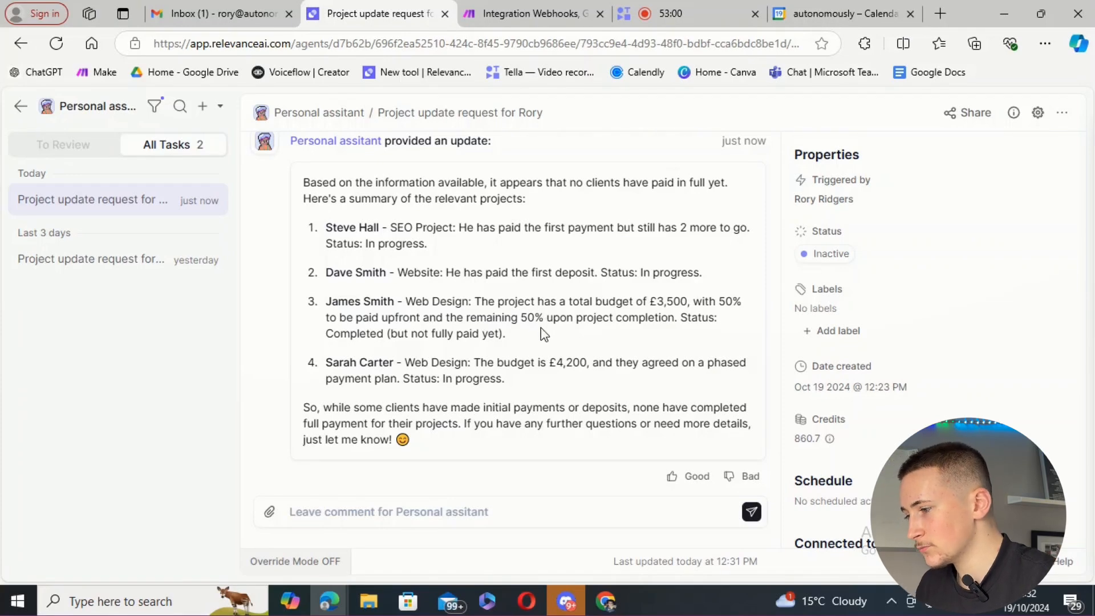
Open the agent's profile settings, look at what the WhatsApp trigger requires, and dismiss the plan overview.
{"action": "left_click", "coordinate": [1038, 113]}
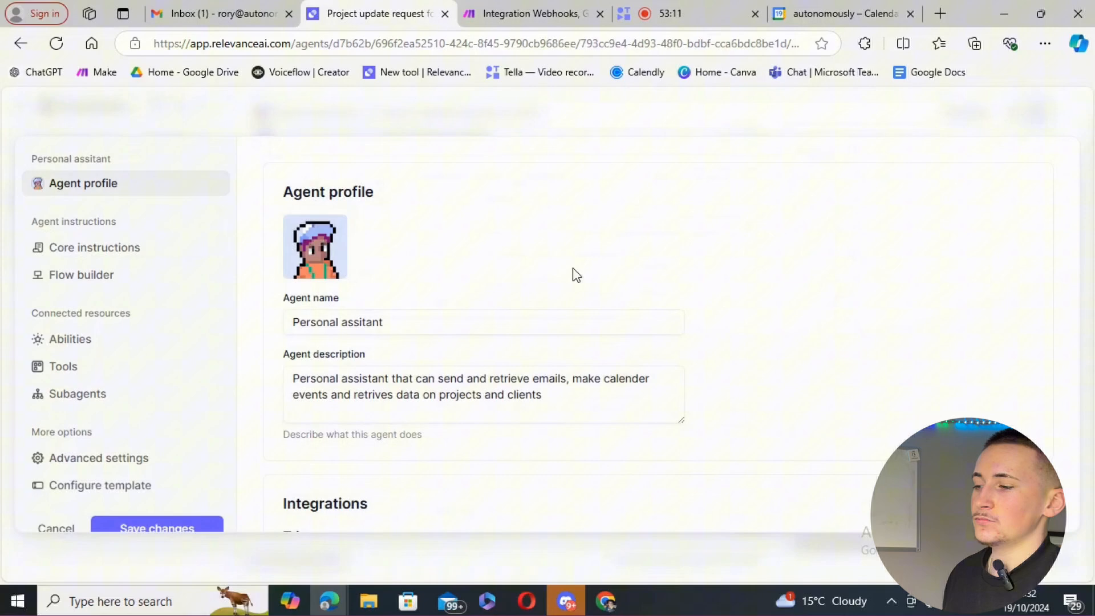
{"action": "scroll", "coordinate": [576, 275], "scroll_direction": "down", "scroll_amount": 2}
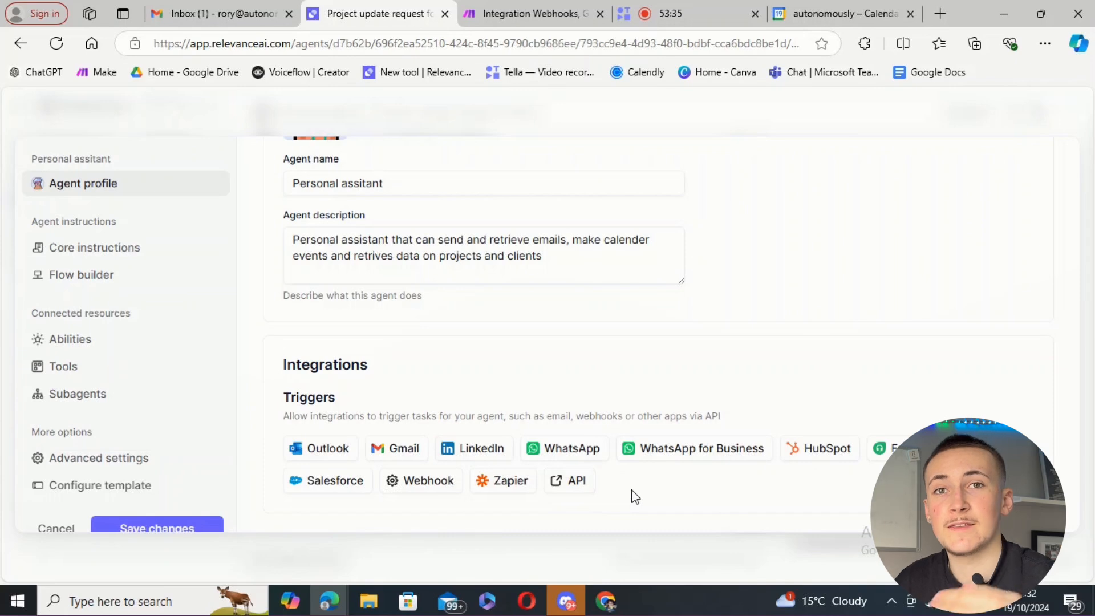
{"action": "left_click", "coordinate": [579, 454]}
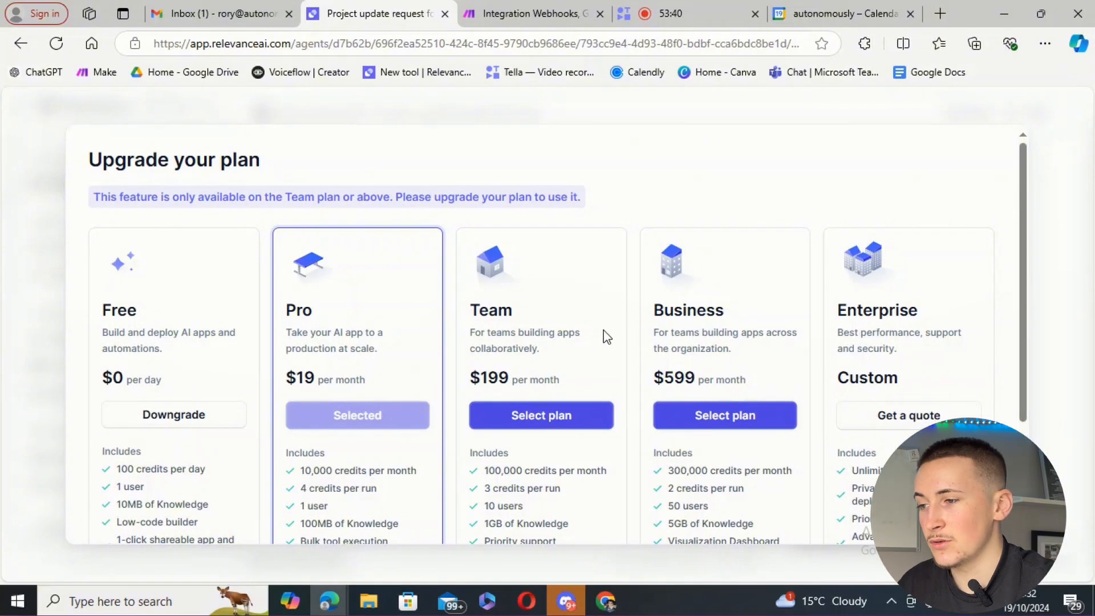
{"action": "left_click", "coordinate": [1049, 141]}
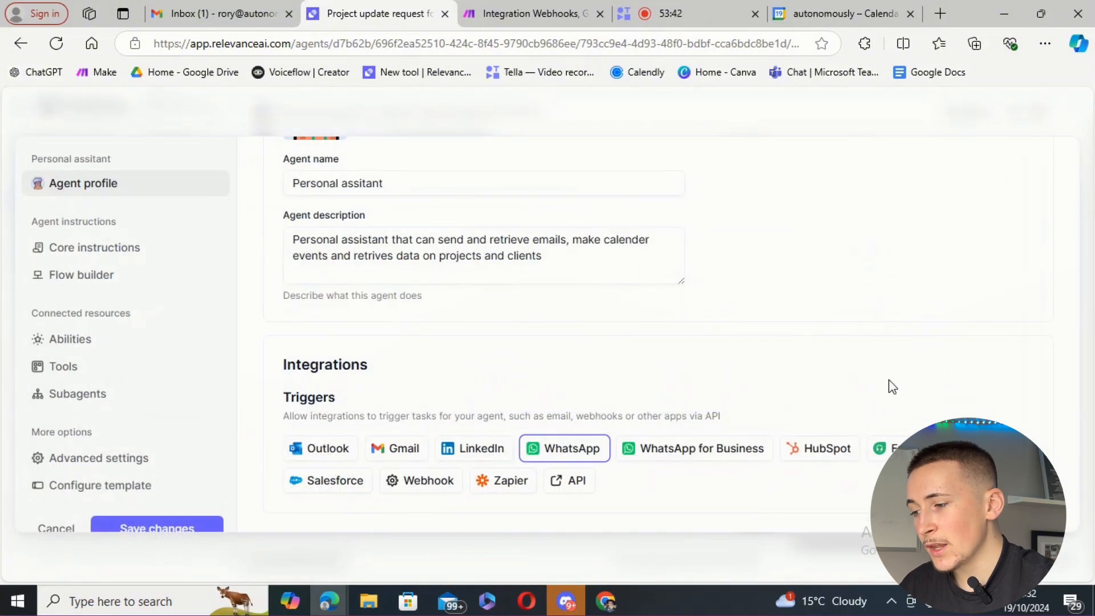
View the setup dialogs of the WhatsApp for Business and API triggers, closing each without configuring it.
{"action": "left_click", "coordinate": [686, 462]}
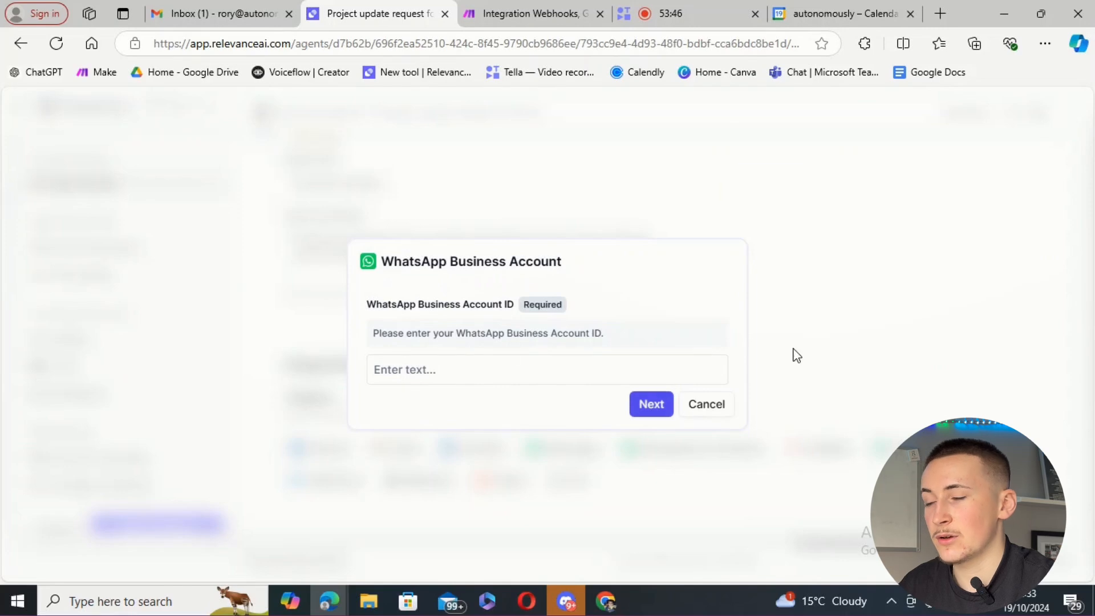
{"action": "left_click", "coordinate": [807, 278]}
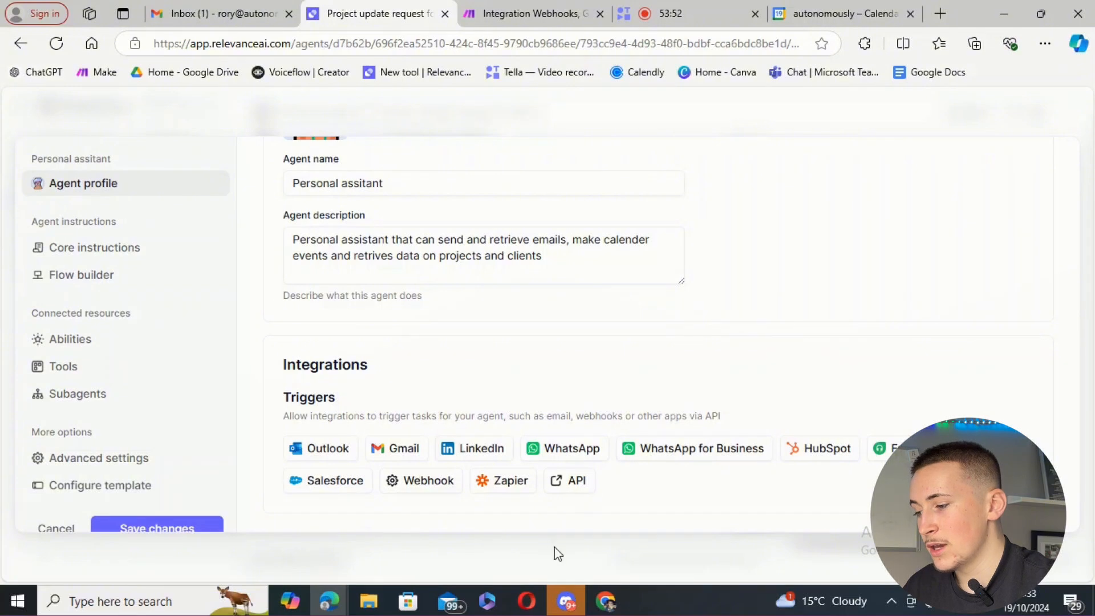
{"action": "left_click", "coordinate": [561, 489]}
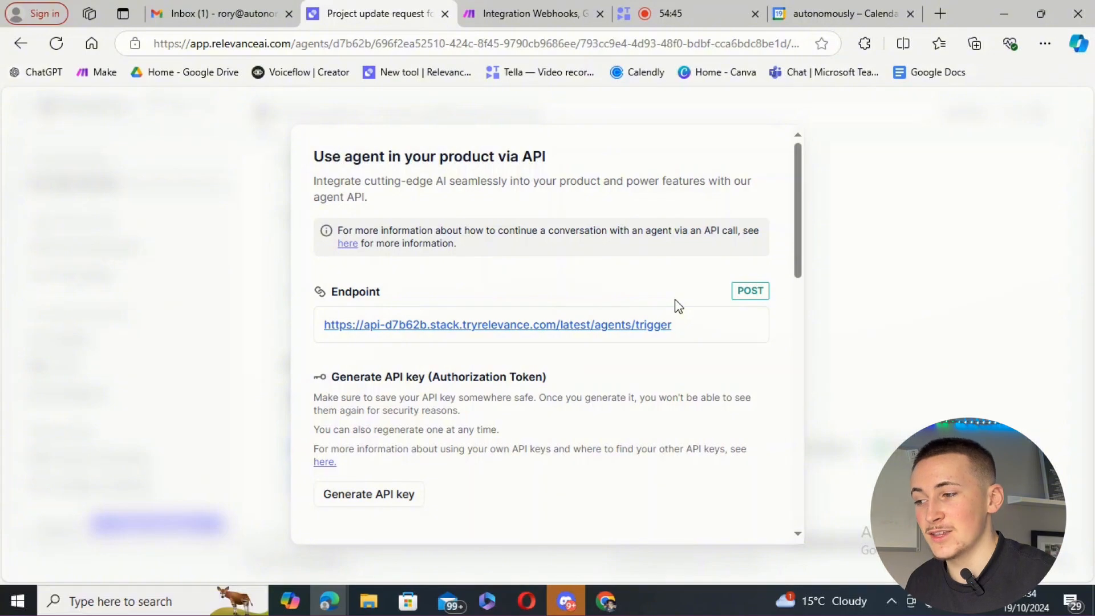
{"action": "left_click", "coordinate": [875, 224]}
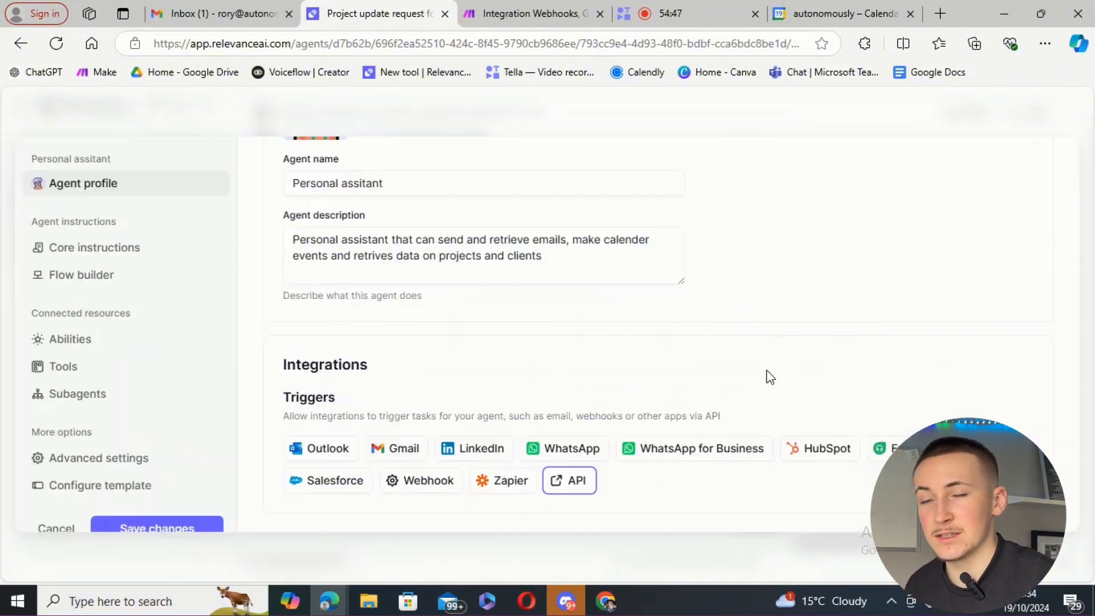